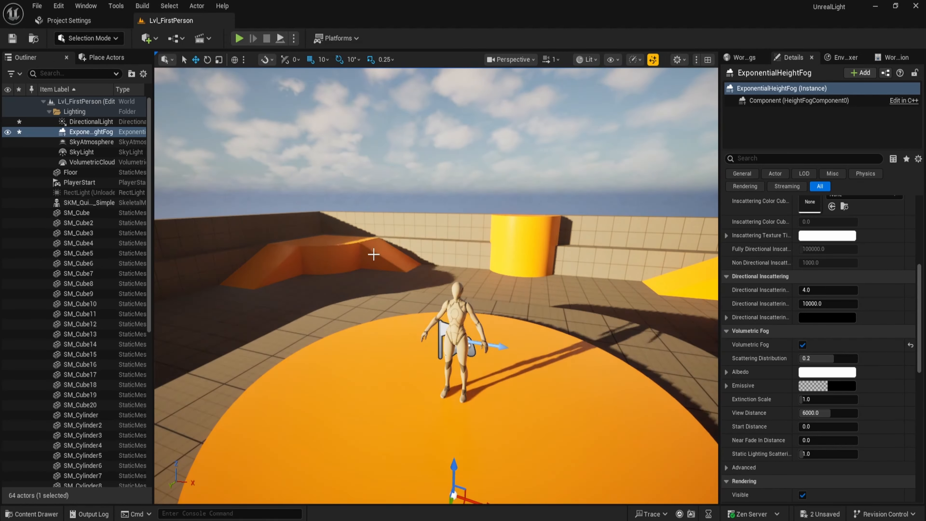
Place the SKM_Quinn_Simple mannequin from Characters > Mannequins > Meshes onto the yellow platform in the level.
{"action": "key", "text": "ctrl+l"}
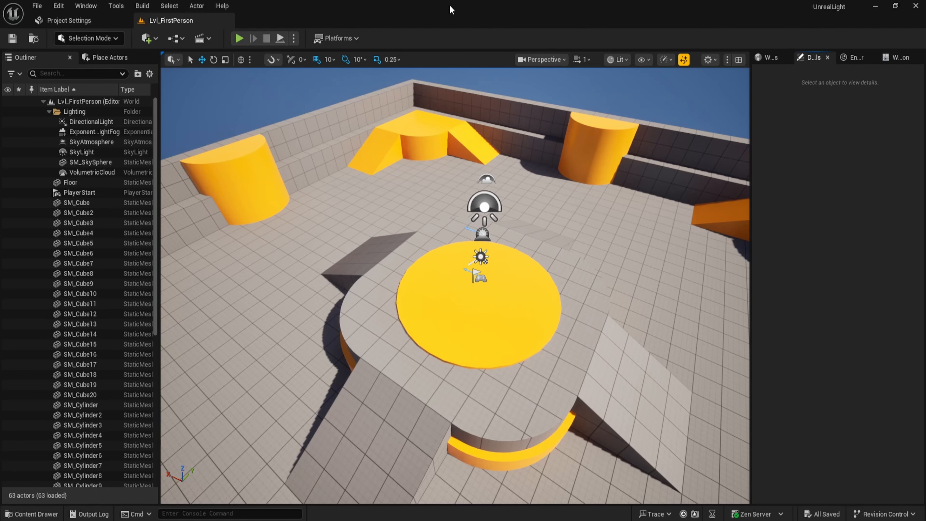
{"action": "right_click_drag", "start_coordinate": [440, 90], "coordinate": [330, 94]}
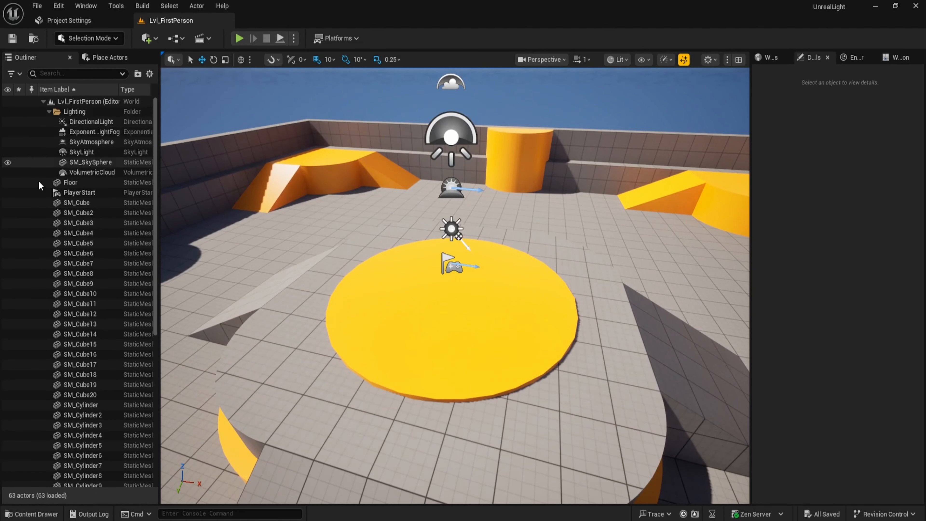
{"action": "right_click_drag", "start_coordinate": [311, 219], "coordinate": [548, 296]}
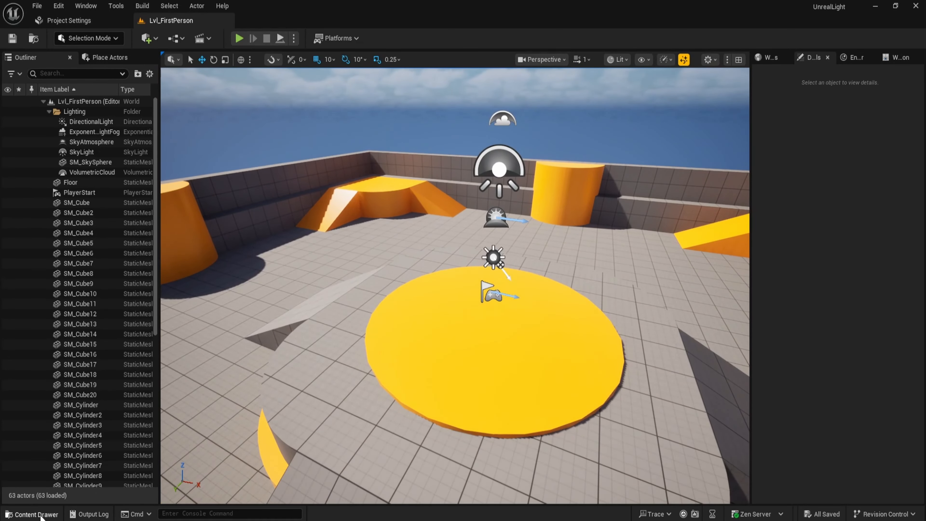
{"action": "left_click", "coordinate": [33, 514]}
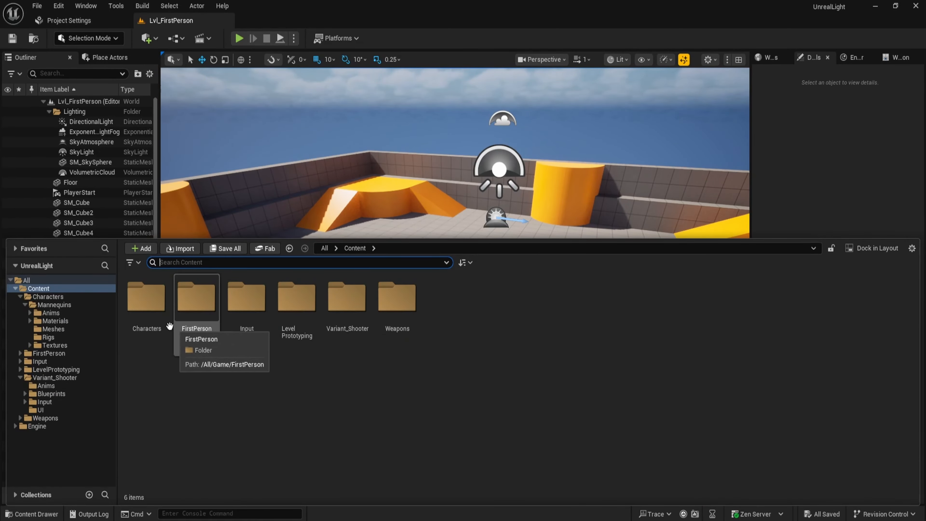
{"action": "double_click", "coordinate": [146, 298]}
{"action": "double_click", "coordinate": [146, 297]}
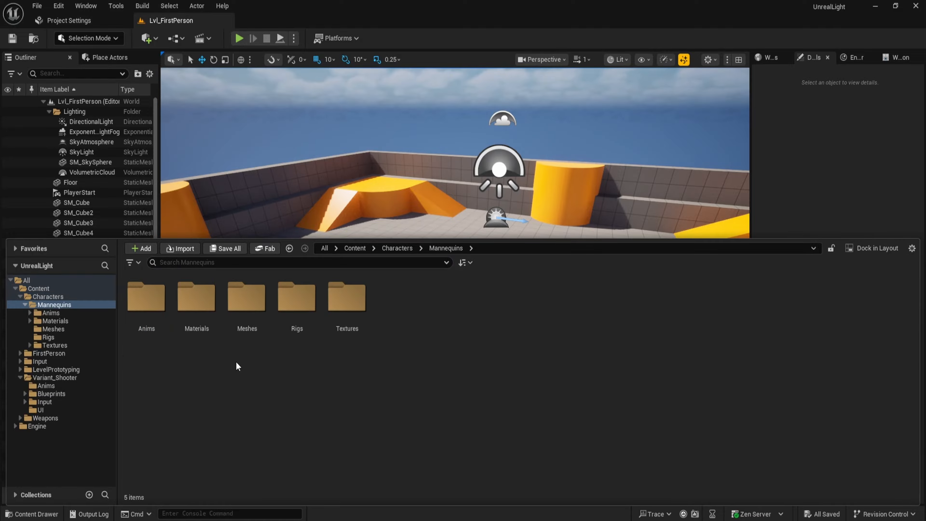
{"action": "double_click", "coordinate": [246, 325]}
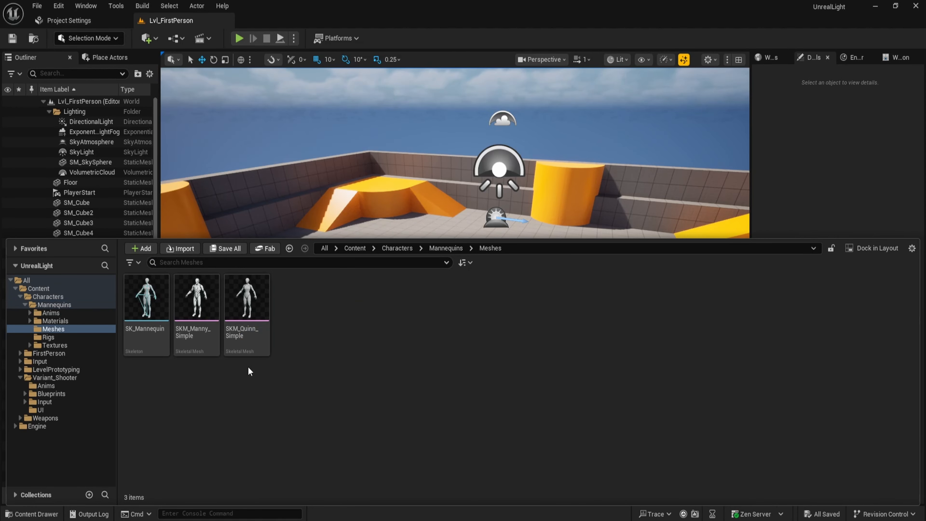
{"action": "left_click_drag", "start_coordinate": [246, 315], "coordinate": [483, 334]}
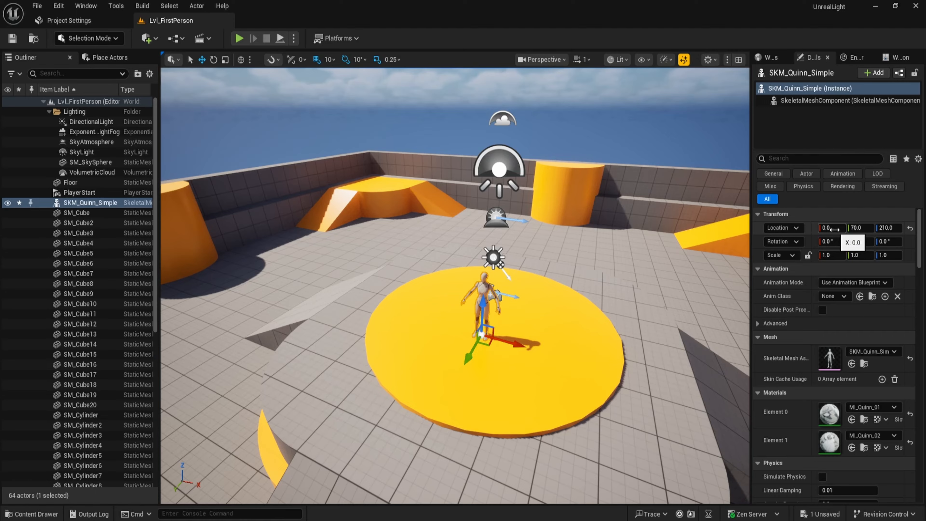
Set the mannequin's Y location to 0.
{"action": "left_click_drag", "start_coordinate": [752, 185], "coordinate": [721, 185]}
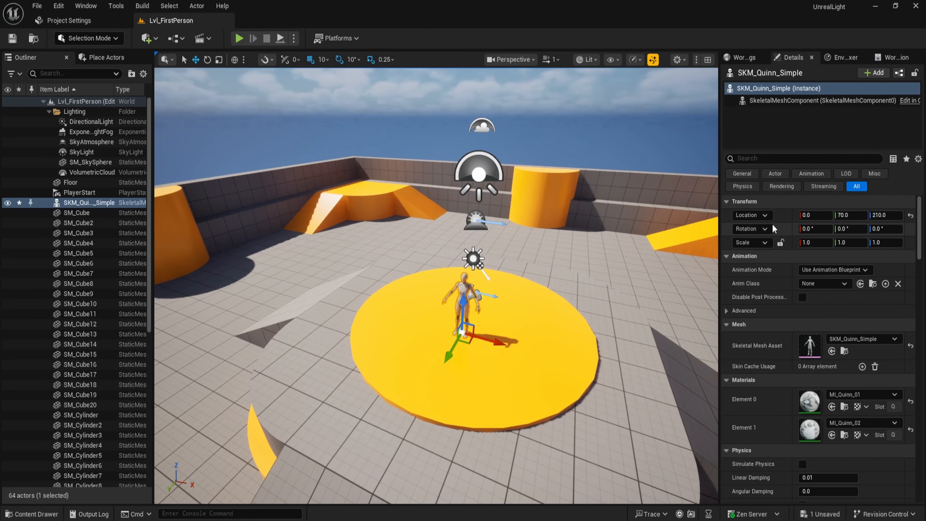
{"action": "left_click", "coordinate": [853, 215]}
{"action": "type", "text": "0"}
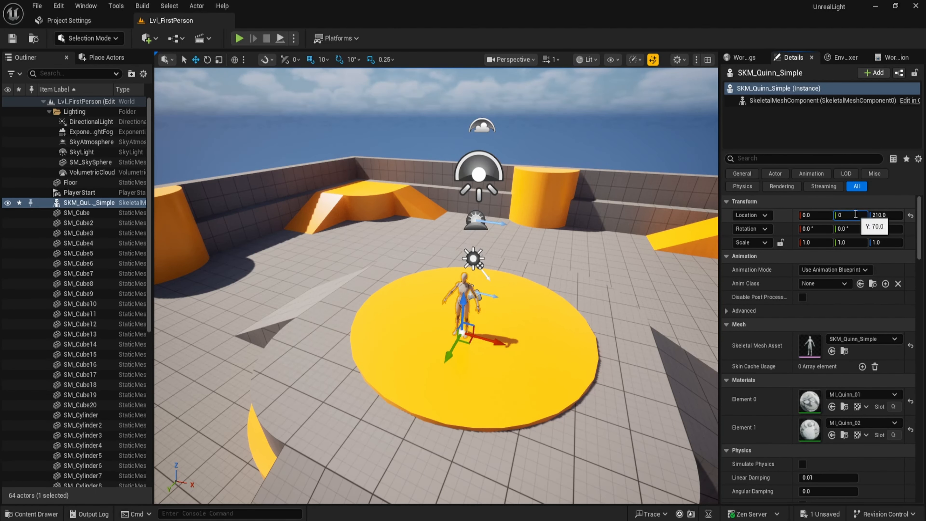
{"action": "key", "text": "Return"}
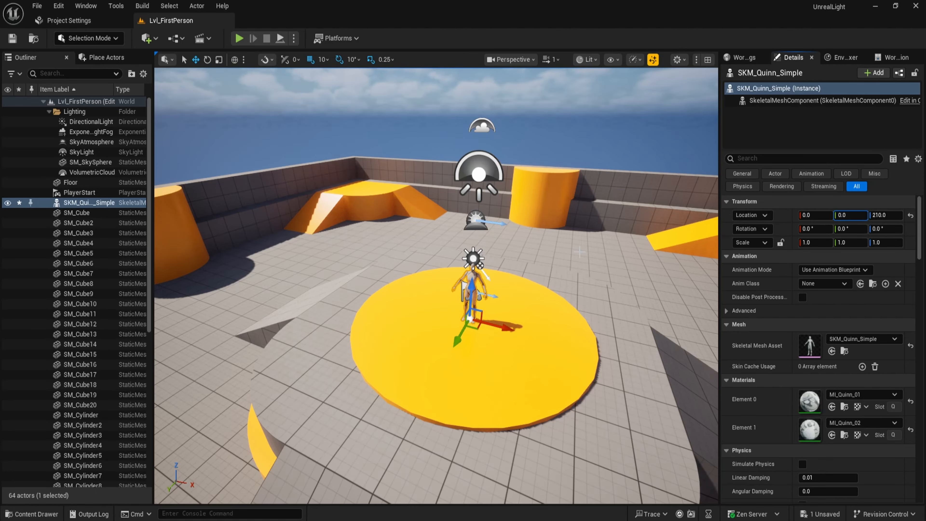
Search the project settings for exposure and turn off Auto Exposure.
{"action": "key", "text": "w"}
{"action": "right_click_drag", "start_coordinate": [580, 252], "coordinate": [546, 257]}
{"action": "key", "text": "d"}
{"action": "key", "text": "w"}
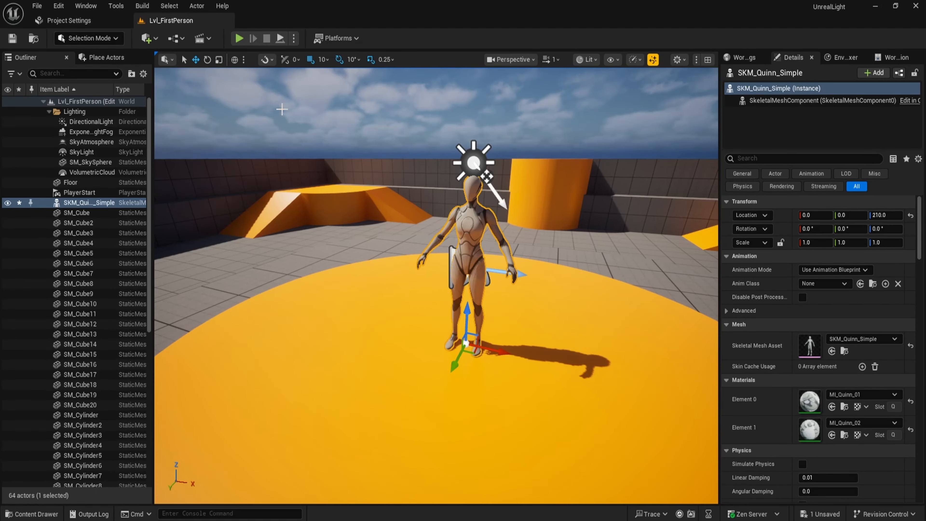
{"action": "left_click", "coordinate": [58, 6]}
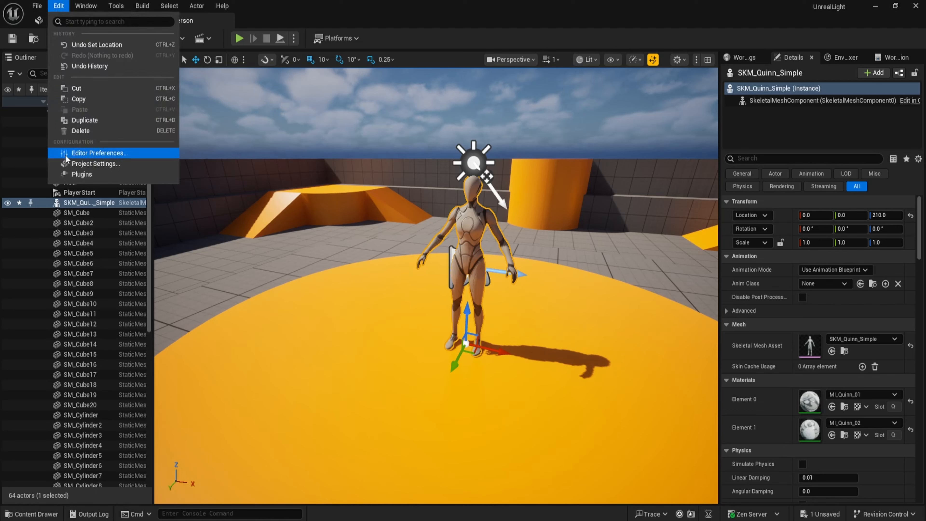
{"action": "left_click", "coordinate": [71, 168]}
{"action": "type", "text": "e"}
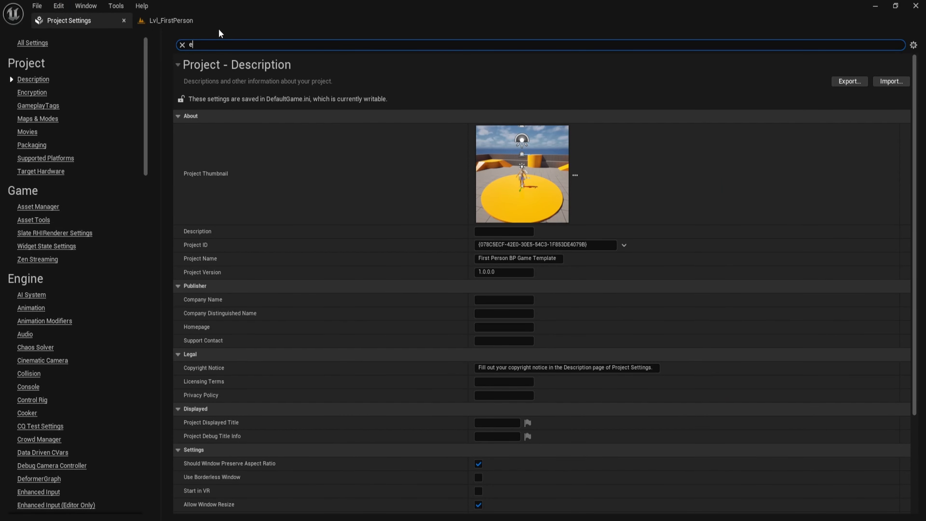
{"action": "type", "text": "xposu"}
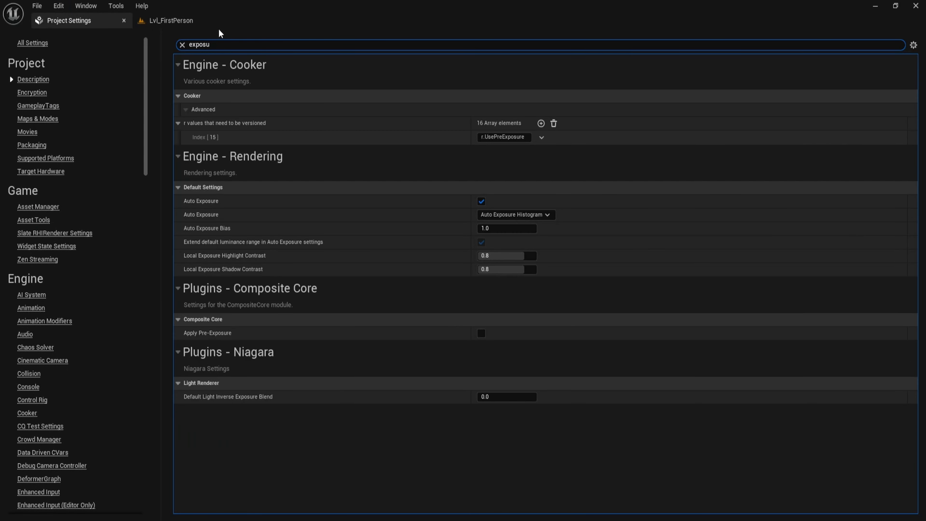
{"action": "left_click", "coordinate": [481, 201]}
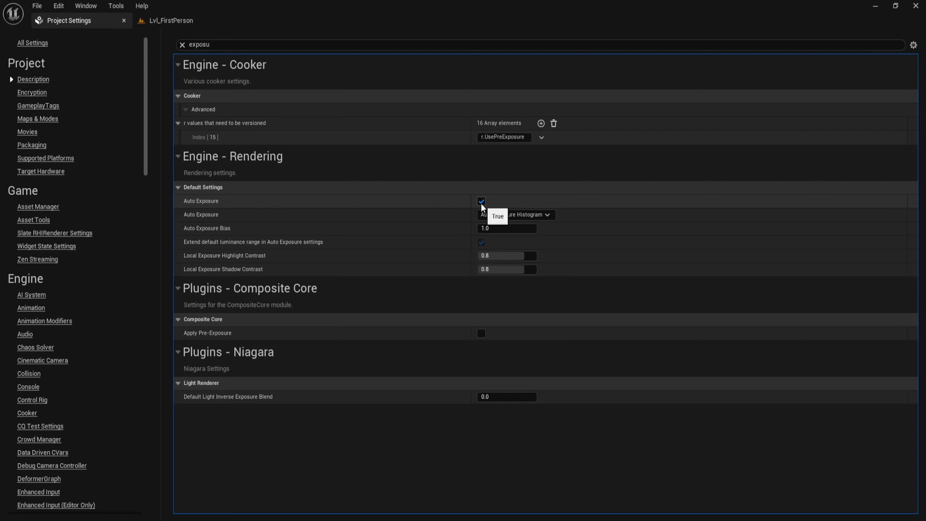
{"action": "left_click", "coordinate": [482, 202]}
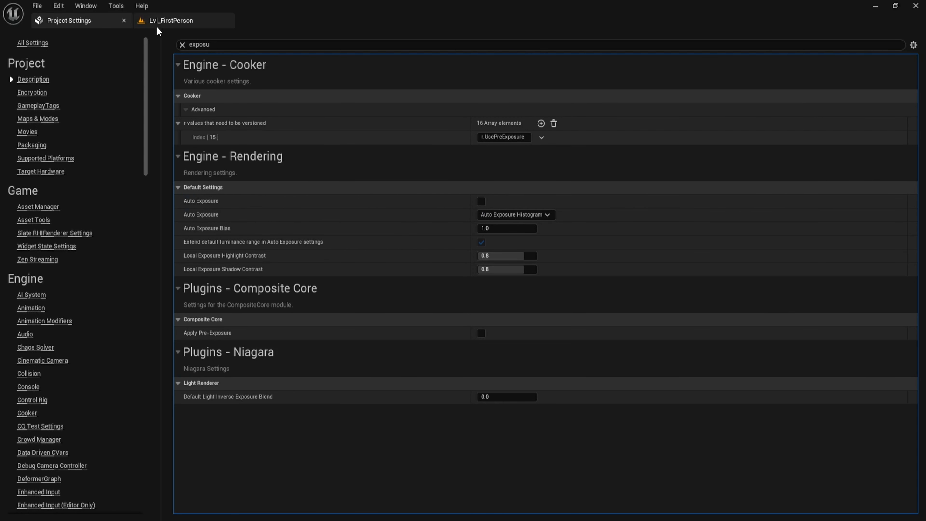
Delete all six Lighting folder actors: directional light, height fog, sky atmosphere, sky light, sky sphere and volumetric cloud.
{"action": "left_click", "coordinate": [162, 22]}
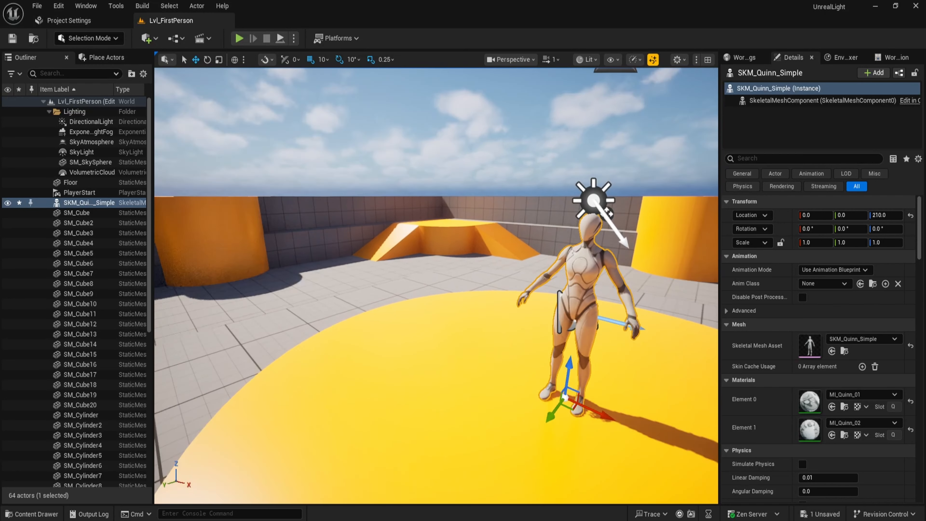
{"action": "mouse_move", "coordinate": [433, 191]}
{"action": "right_mouse_down"}
{"action": "mouse_move", "coordinate": [433, 146]}
{"action": "mouse_move", "coordinate": [441, 198]}
{"action": "right_mouse_up"}
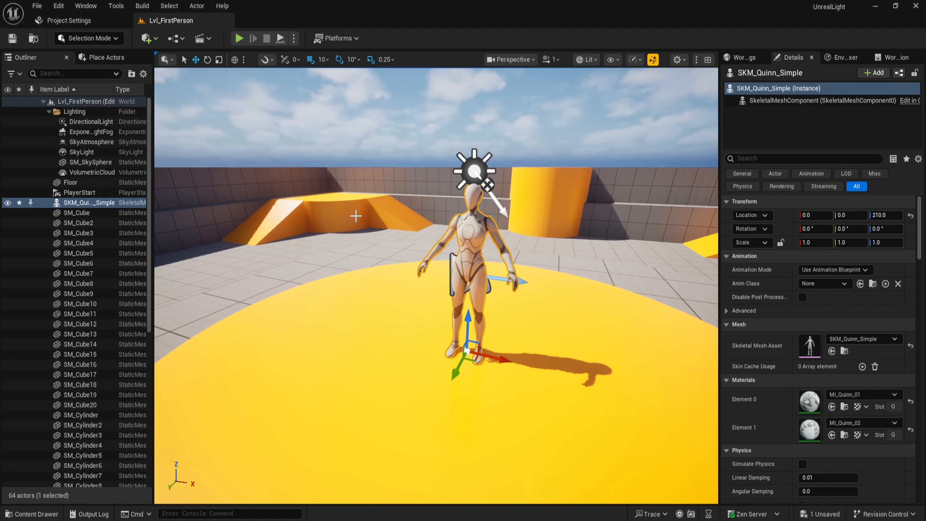
{"action": "left_click", "coordinate": [89, 122]}
{"action": "left_click", "coordinate": [93, 142], "text": "shift"}
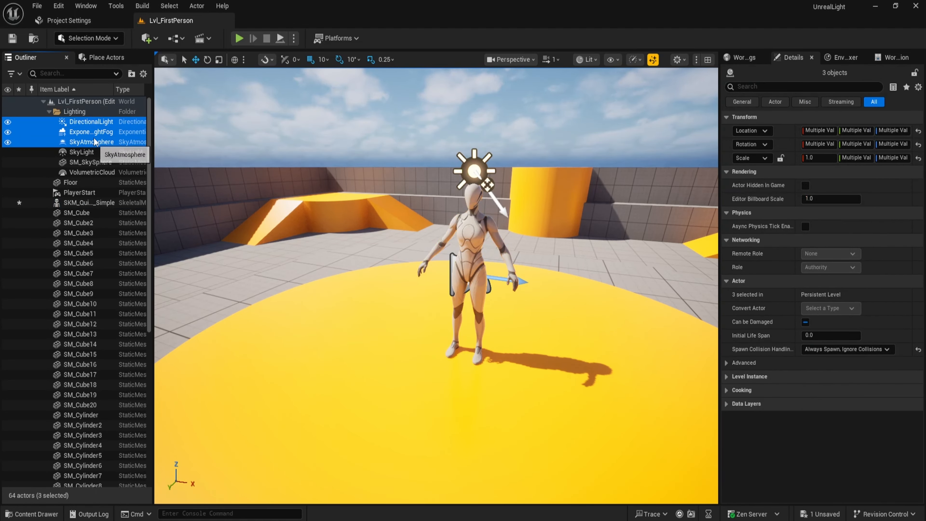
{"action": "left_click", "coordinate": [93, 142]}
{"action": "left_click", "coordinate": [98, 122]}
{"action": "left_click", "coordinate": [94, 142], "text": "ctrl"}
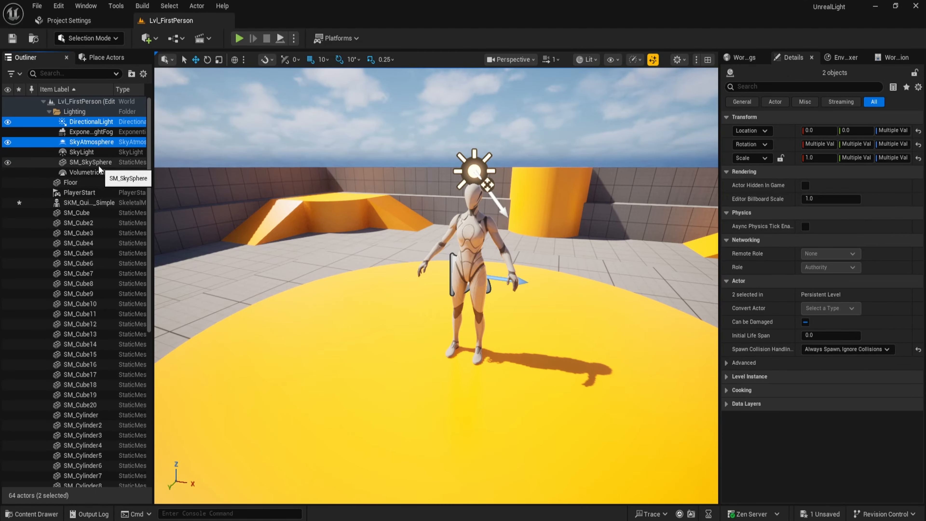
{"action": "left_click", "coordinate": [100, 171], "text": "ctrl"}
{"action": "left_click", "coordinate": [99, 162], "text": "ctrl"}
{"action": "left_click", "coordinate": [97, 153], "text": "ctrl"}
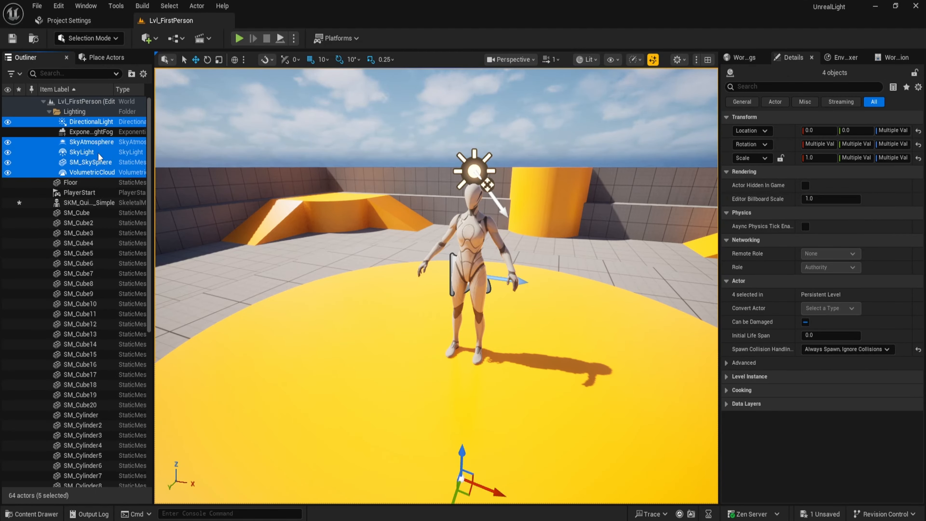
{"action": "left_click", "coordinate": [98, 133], "text": "ctrl"}
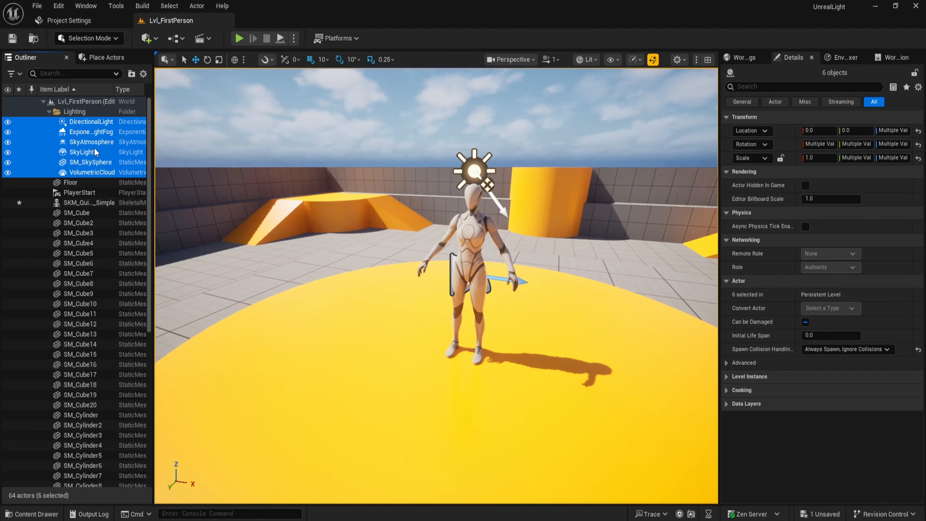
{"action": "key", "text": "Delete"}
{"action": "right_click_drag", "start_coordinate": [370, 210], "coordinate": [379, 208]}
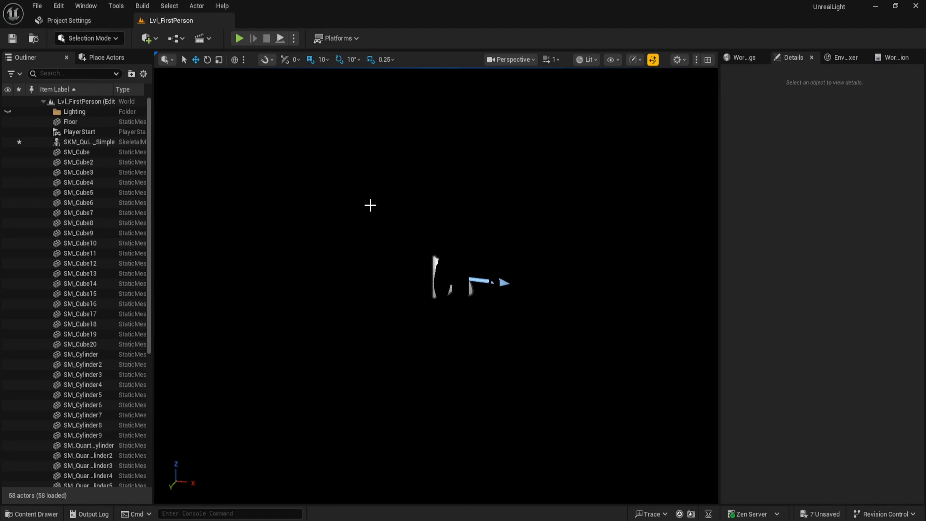
Place a Point Light above the mannequin and raise it to a height of about 460.
{"action": "left_click", "coordinate": [105, 58]}
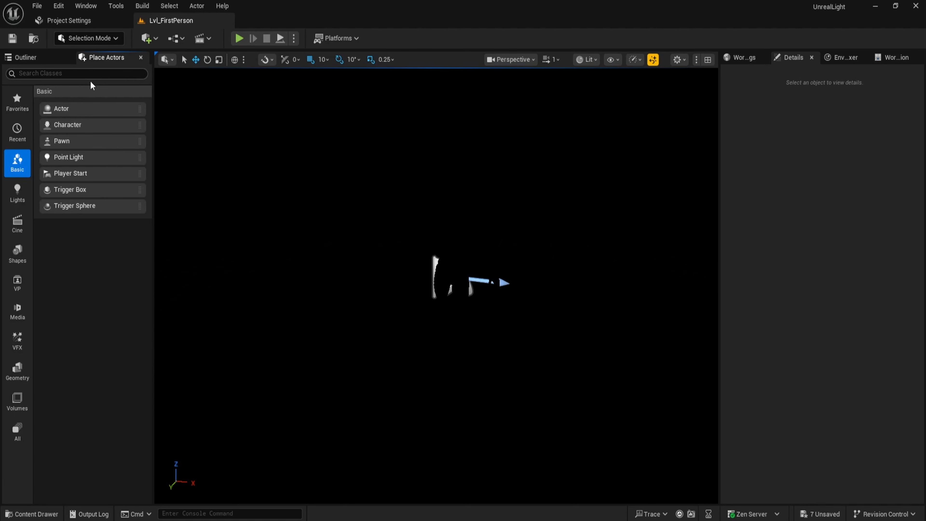
{"action": "left_click", "coordinate": [18, 195]}
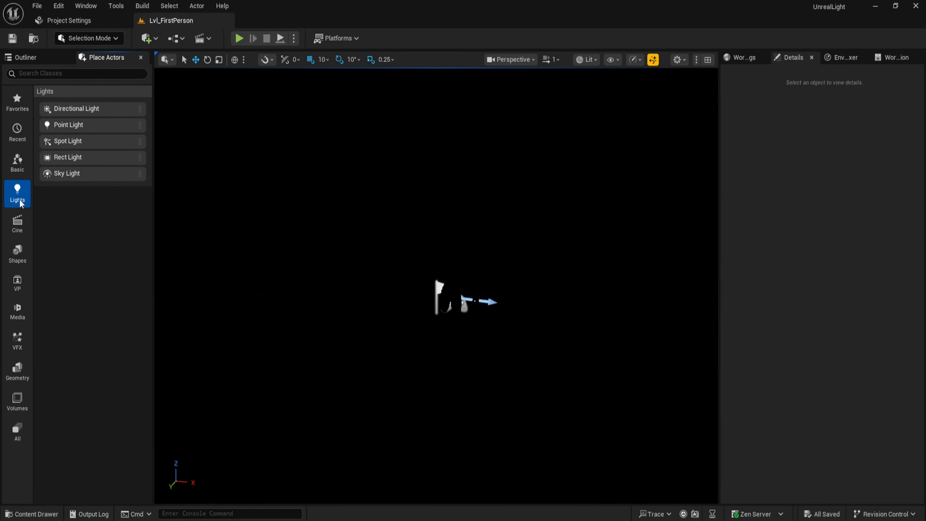
{"action": "left_click_drag", "start_coordinate": [59, 124], "coordinate": [412, 186]}
{"action": "left_click_drag", "start_coordinate": [449, 215], "coordinate": [486, 215]}
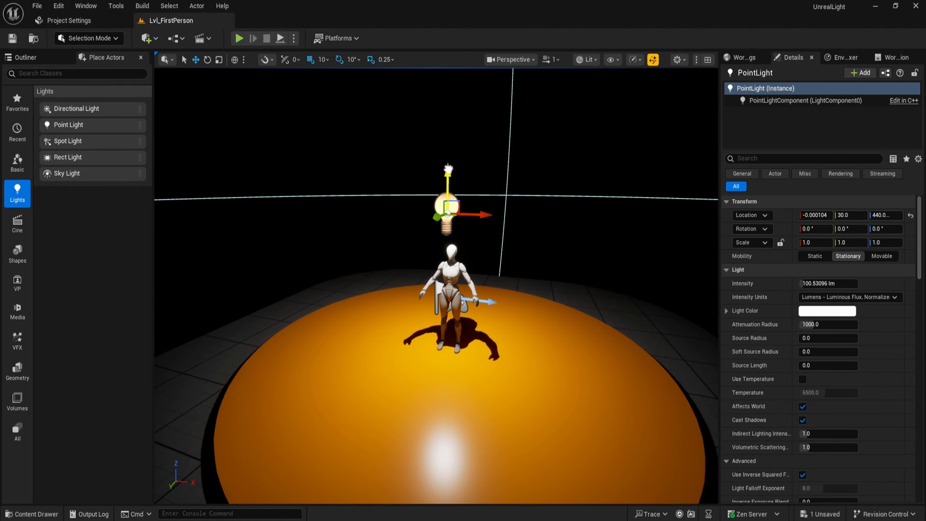
{"action": "left_click_drag", "start_coordinate": [448, 169], "coordinate": [441, 152]}
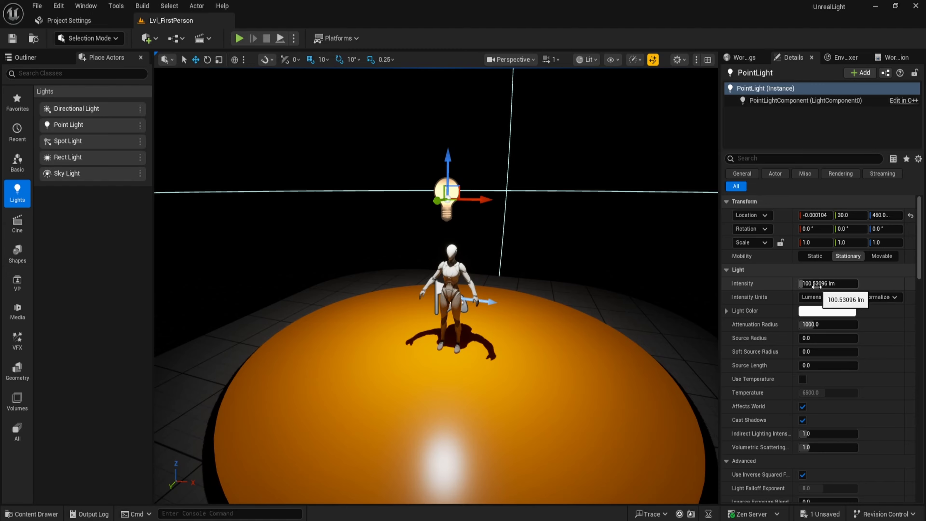
Scrub the point light's Intensity down and then up, resetting it to the default after each change.
{"action": "left_click_drag", "start_coordinate": [816, 286], "coordinate": [839, 286]}
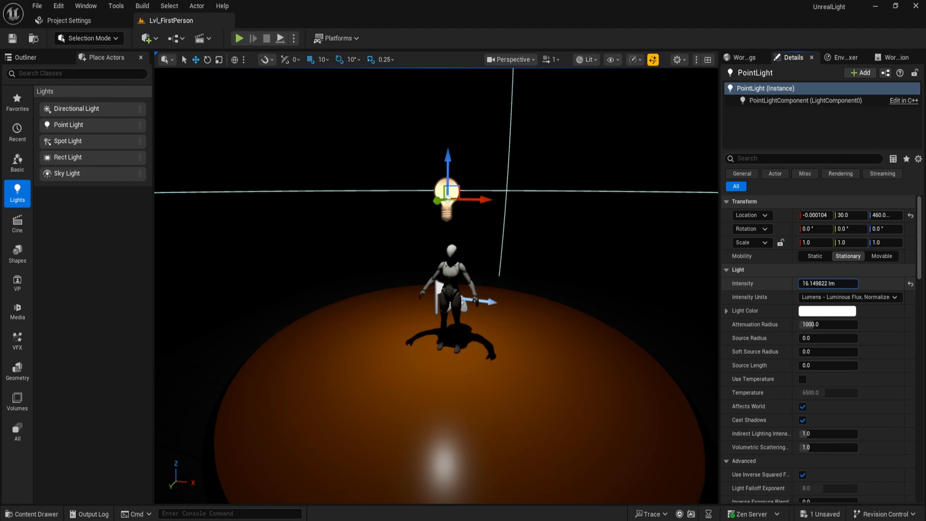
{"action": "left_click", "coordinate": [911, 285]}
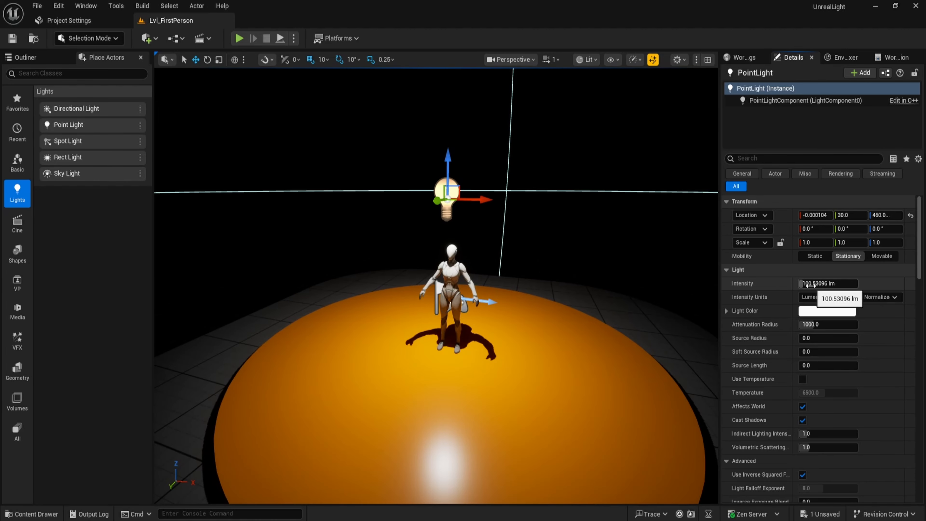
{"action": "left_click_drag", "start_coordinate": [810, 284], "coordinate": [842, 283]}
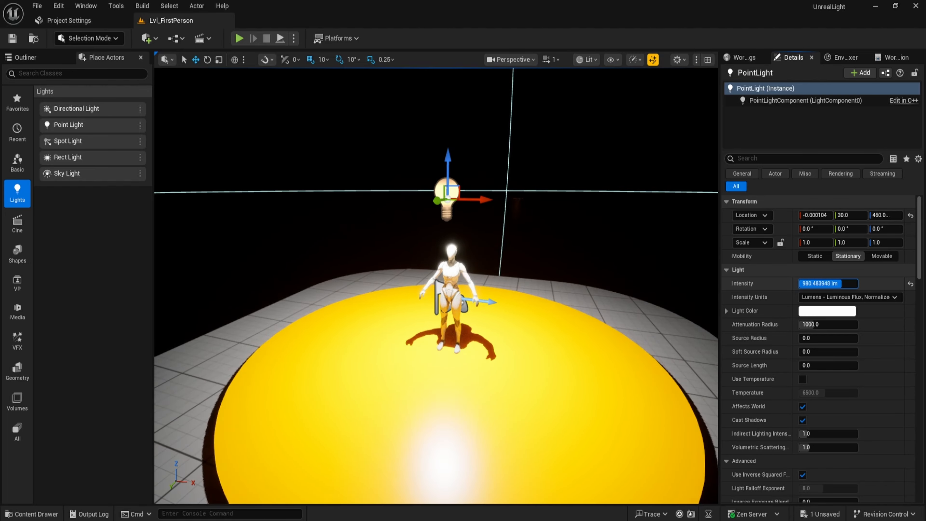
{"action": "left_click", "coordinate": [911, 283]}
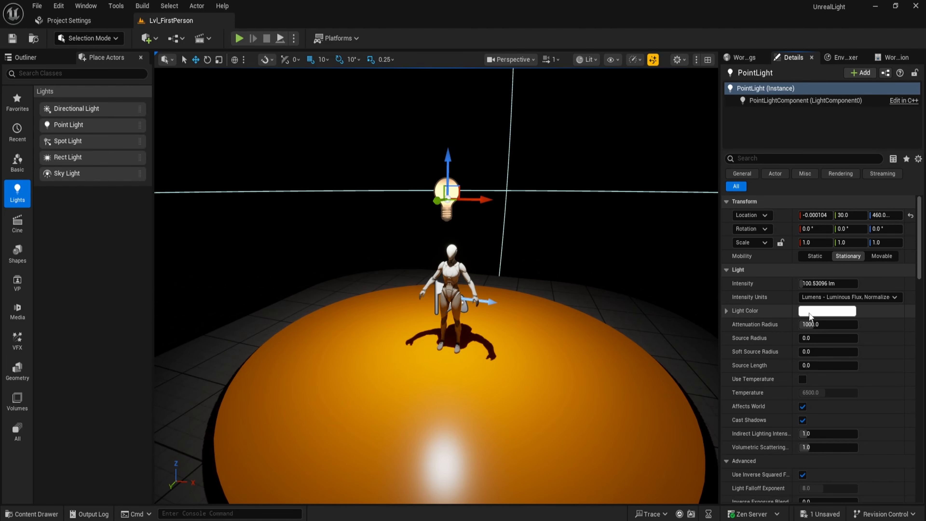
Experiment with the point light's colour in the color picker, trying red, green, blue and magenta before confirming a near-white.
{"action": "left_click", "coordinate": [810, 312]}
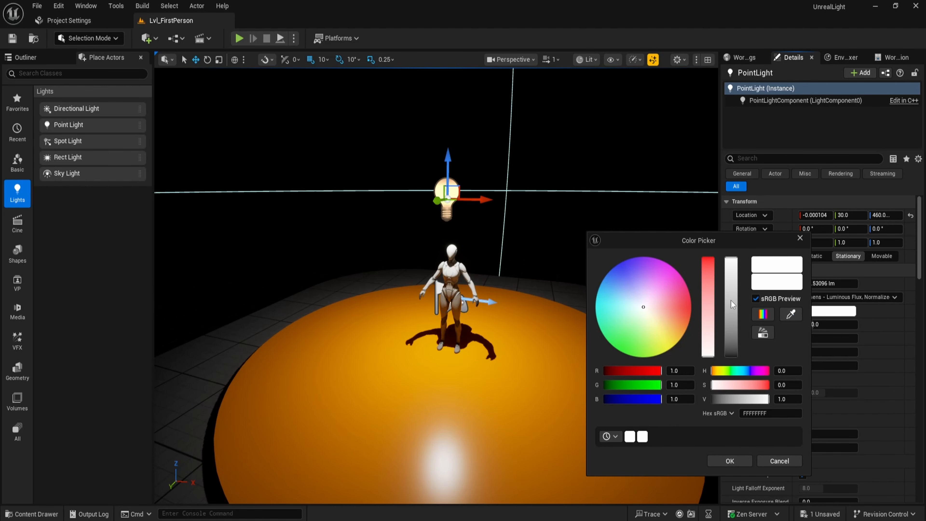
{"action": "left_click_drag", "start_coordinate": [683, 308], "coordinate": [691, 309]}
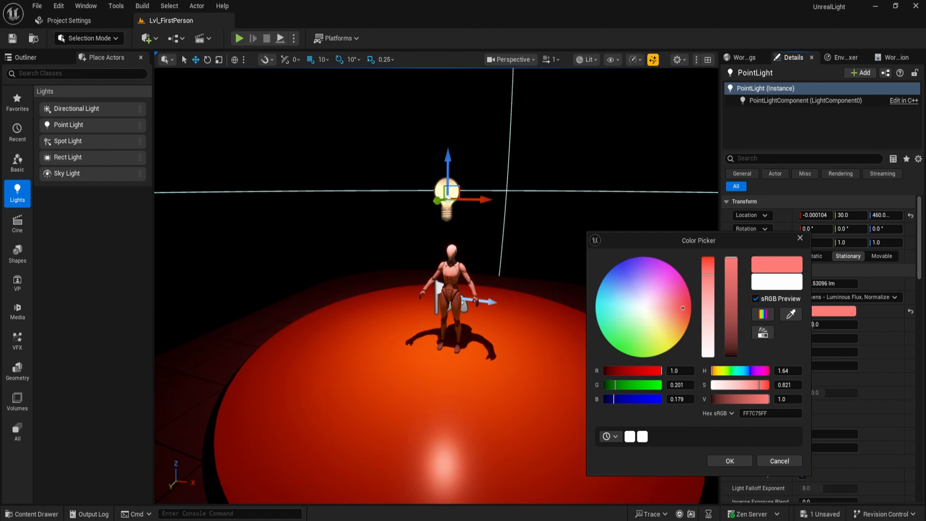
{"action": "left_click_drag", "start_coordinate": [634, 241], "coordinate": [615, 208]}
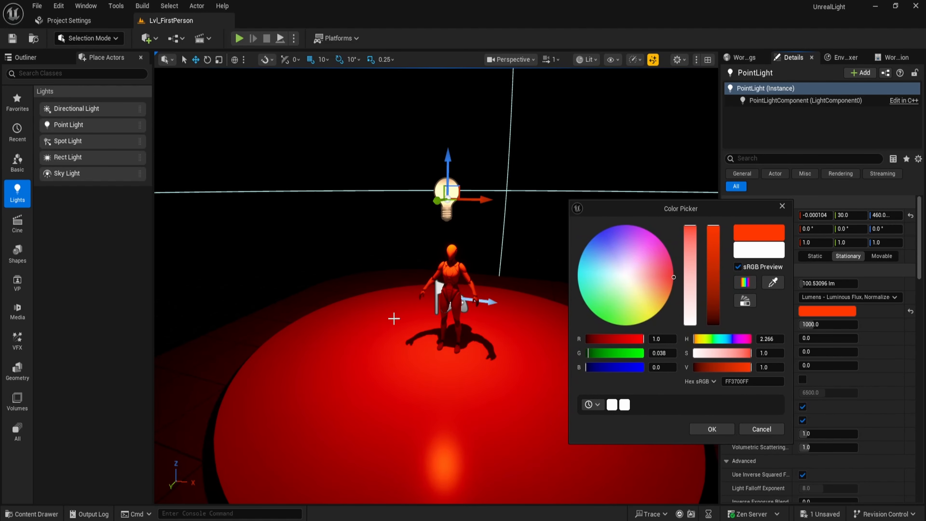
{"action": "left_click_drag", "start_coordinate": [625, 317], "coordinate": [599, 317]}
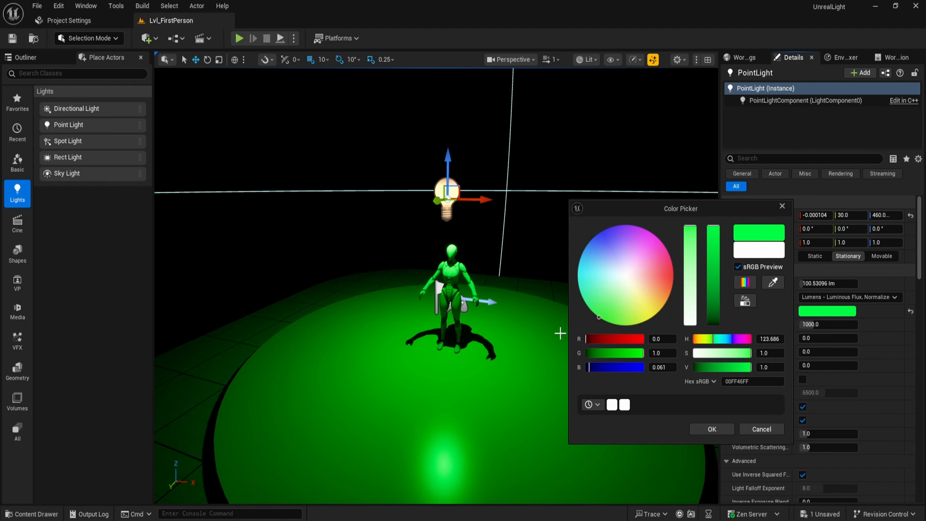
{"action": "left_click", "coordinate": [601, 232]}
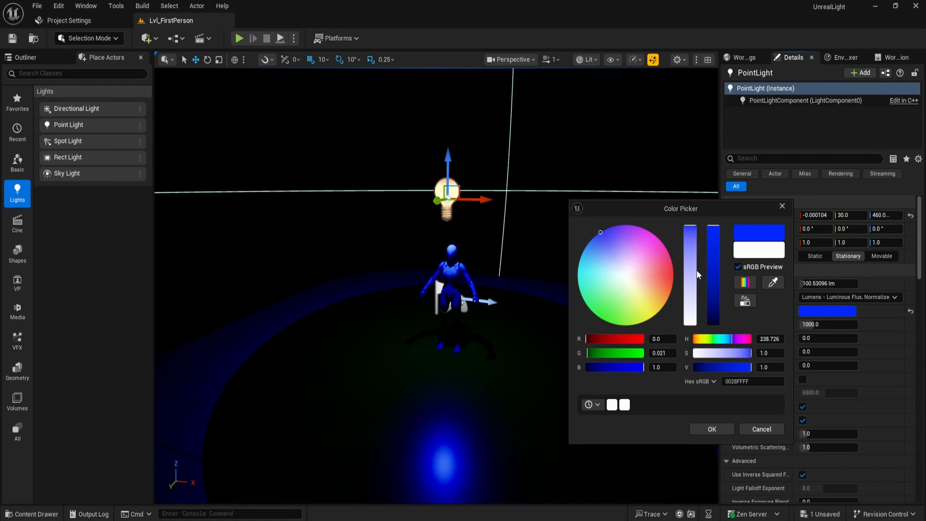
{"action": "left_click", "coordinate": [654, 235]}
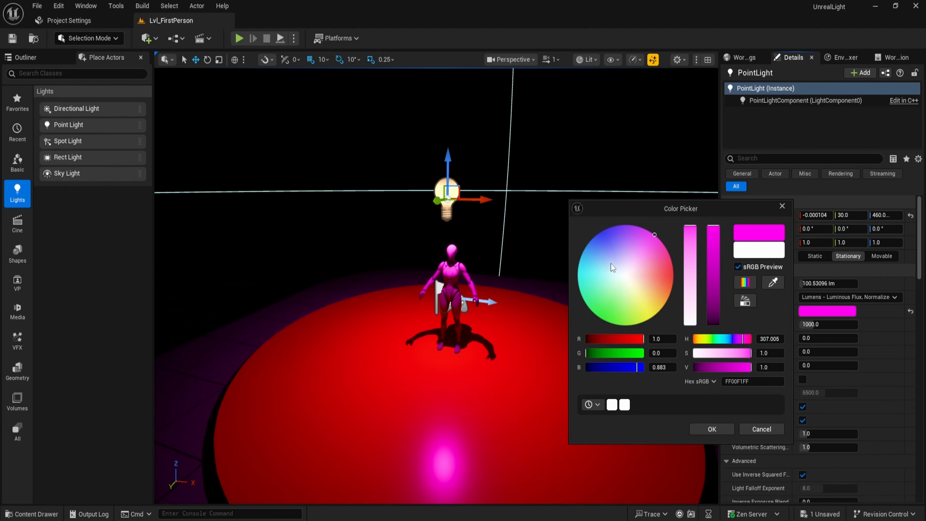
{"action": "left_click", "coordinate": [612, 274]}
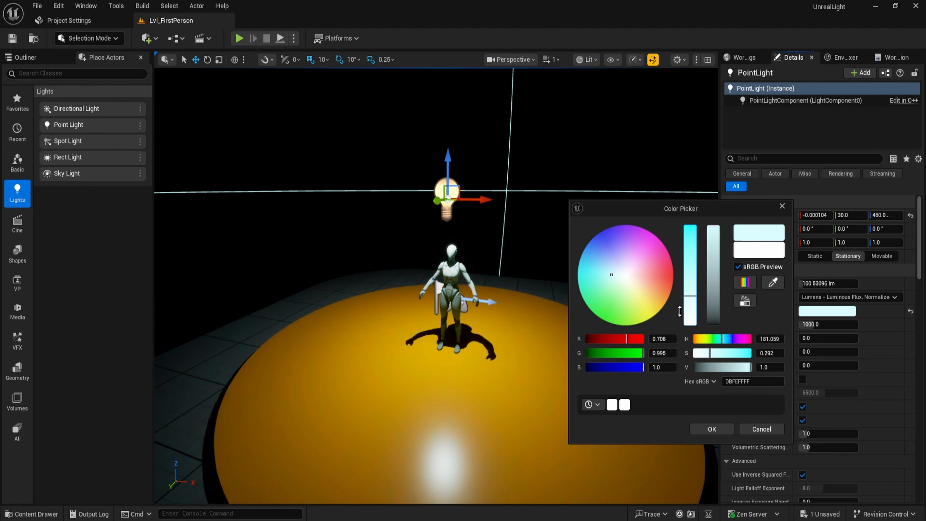
{"action": "left_click", "coordinate": [713, 428]}
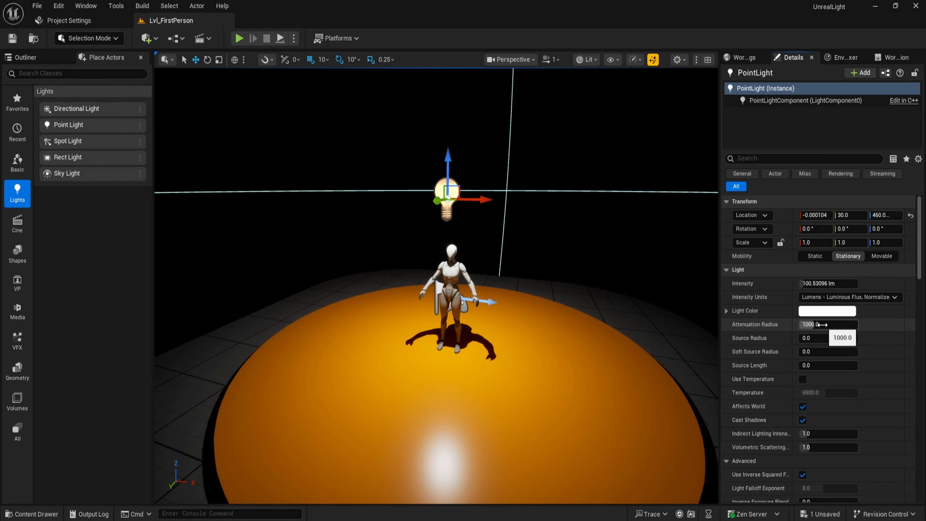
Try raising the Attenuation Radius to 16384 and the Source Radius to 50, then reset both to their defaults.
{"action": "left_click_drag", "start_coordinate": [823, 324], "coordinate": [904, 324]}
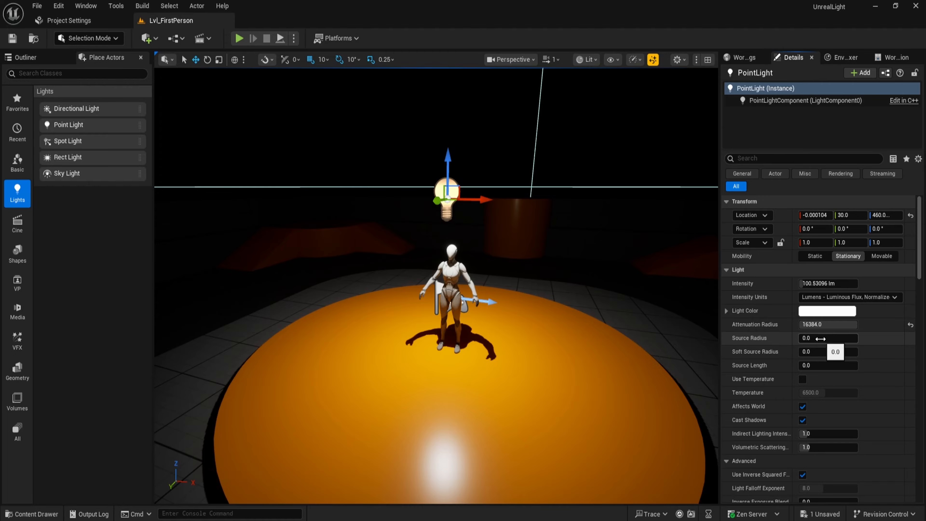
{"action": "left_click", "coordinate": [820, 339]}
{"action": "type", "text": "50"}
{"action": "key", "text": "Return"}
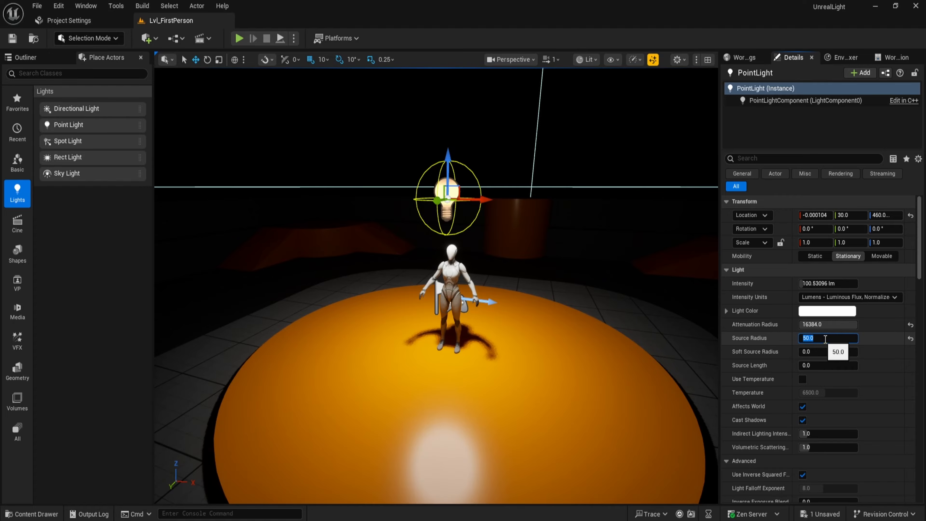
{"action": "left_click", "coordinate": [911, 324]}
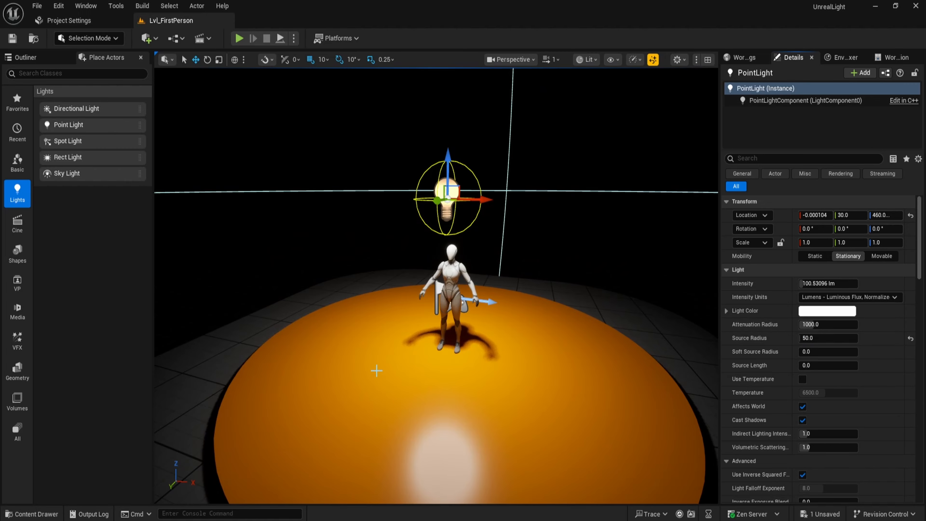
{"action": "left_click", "coordinate": [911, 339]}
Set the point light's Source Radius to 50.
{"action": "left_click", "coordinate": [817, 338]}
{"action": "type", "text": "50"}
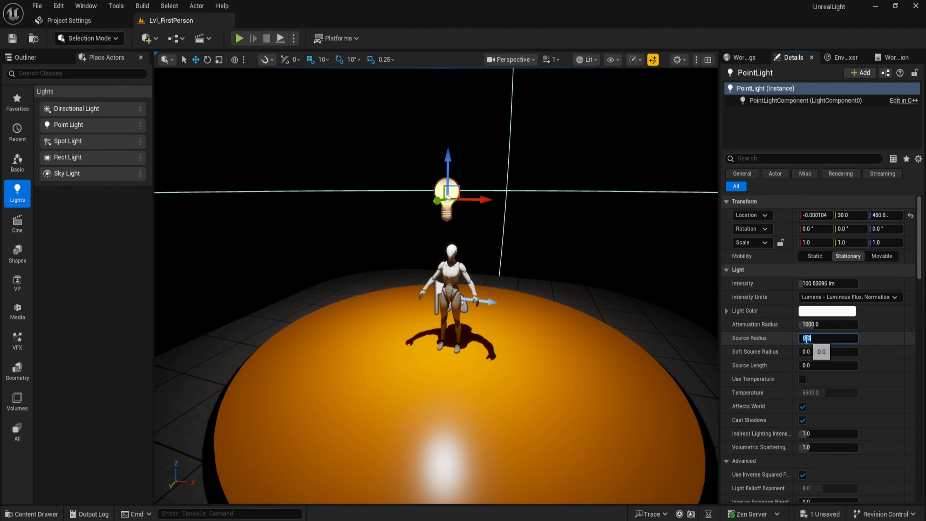
{"action": "key", "text": "Return"}
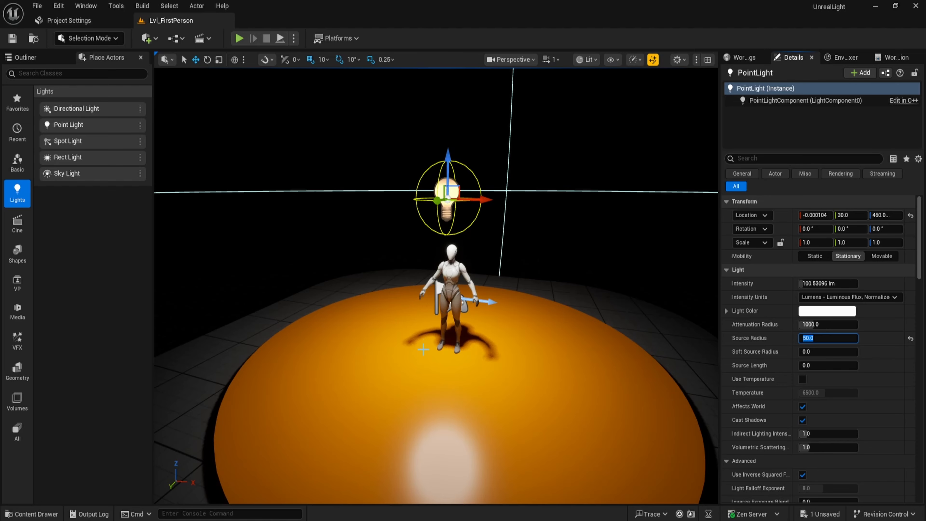
{"action": "left_click", "coordinate": [771, 352]}
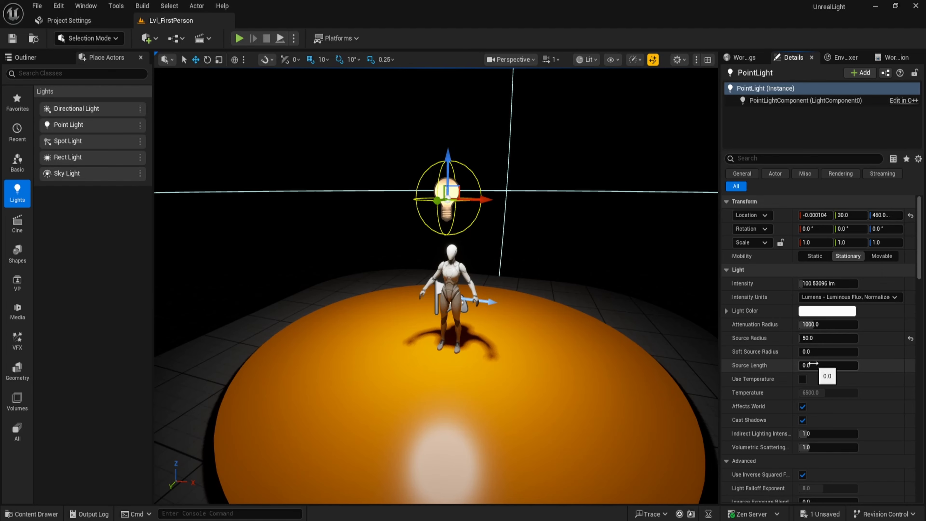
Try setting the Source Length to 200, then reset it to its default.
{"action": "mouse_move", "coordinate": [814, 365]}
{"action": "left_mouse_down"}
{"action": "mouse_move", "coordinate": [858, 365]}
{"action": "mouse_move", "coordinate": [814, 365]}
{"action": "left_mouse_up"}
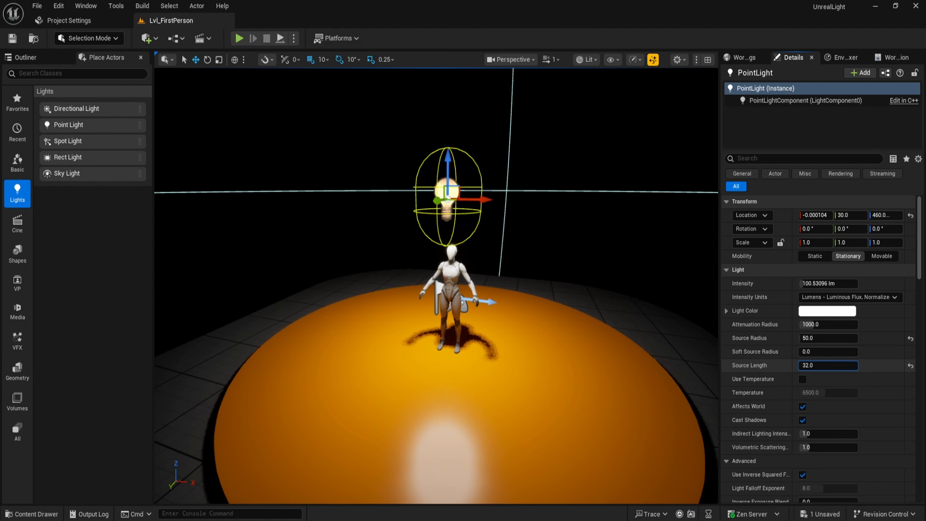
{"action": "left_click", "coordinate": [829, 366]}
{"action": "type", "text": "200"}
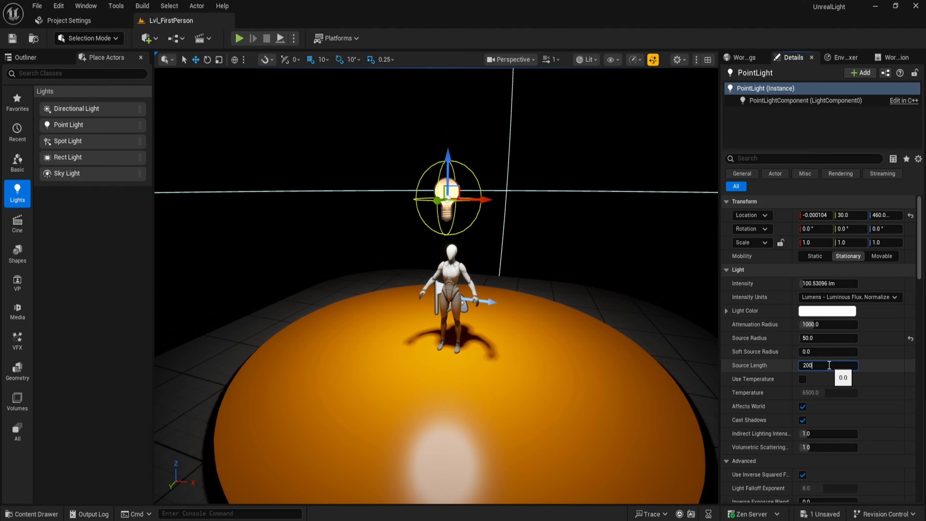
{"action": "key", "text": "Return"}
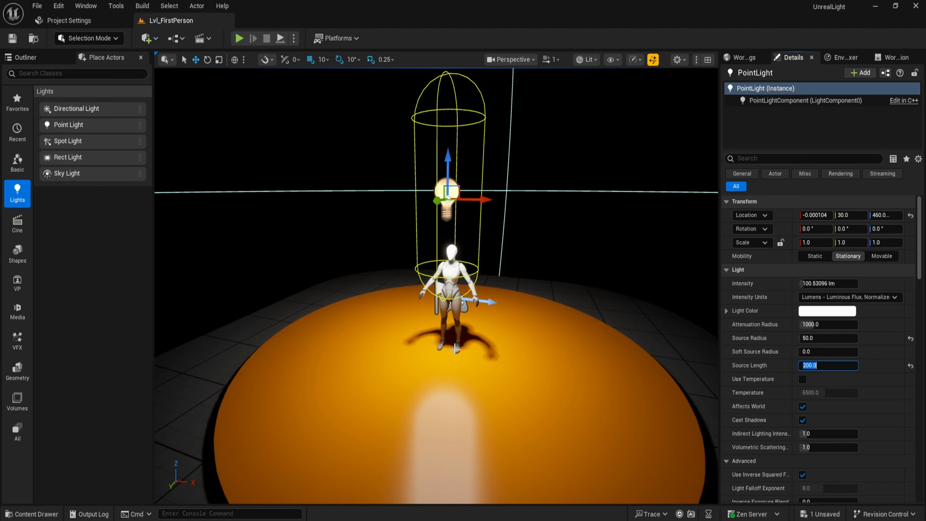
{"action": "left_click", "coordinate": [911, 366]}
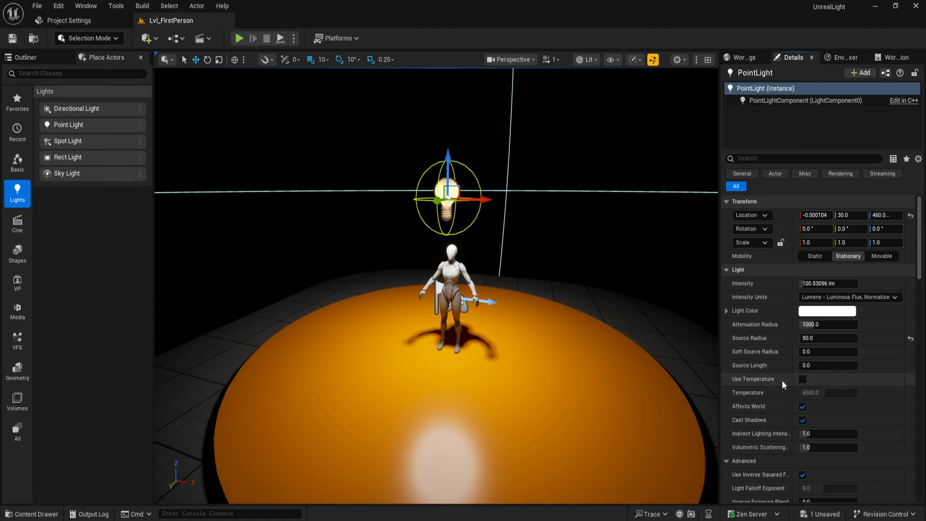
Enable Use Temperature and set the light's Temperature to 3000.
{"action": "scroll", "coordinate": [782, 381], "scroll_direction": "down", "scroll_amount": 1}
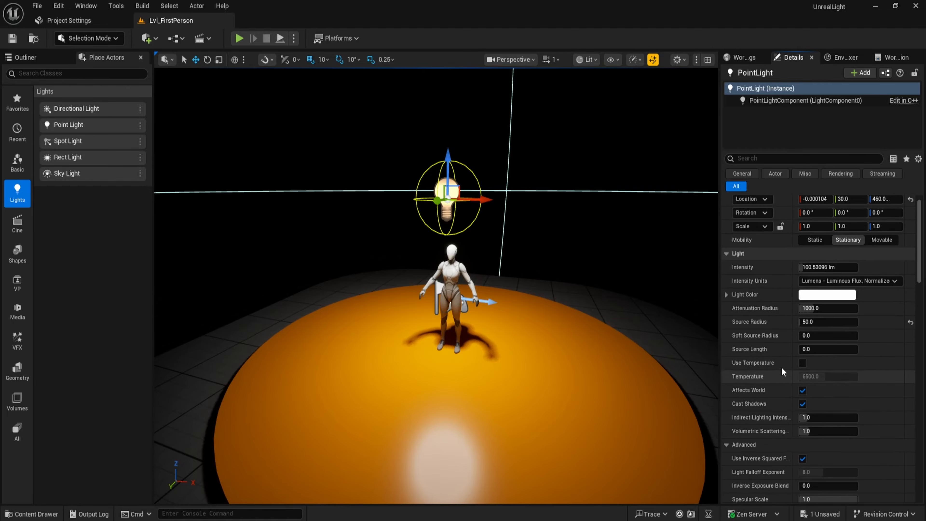
{"action": "left_click", "coordinate": [802, 364]}
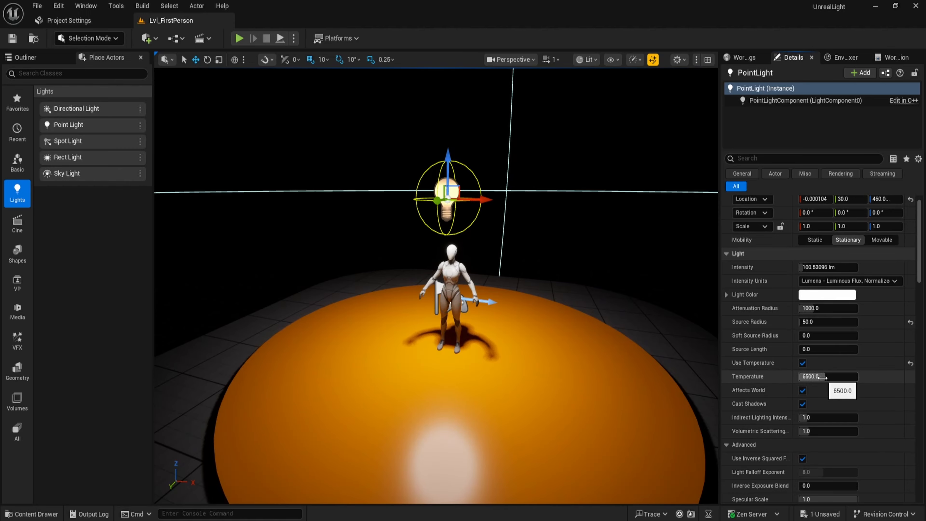
{"action": "mouse_move", "coordinate": [823, 377]}
{"action": "left_mouse_down"}
{"action": "mouse_move", "coordinate": [813, 377]}
{"action": "mouse_move", "coordinate": [849, 377]}
{"action": "mouse_move", "coordinate": [803, 378]}
{"action": "mouse_move", "coordinate": [821, 378]}
{"action": "left_mouse_up"}
{"action": "left_click", "coordinate": [821, 377]}
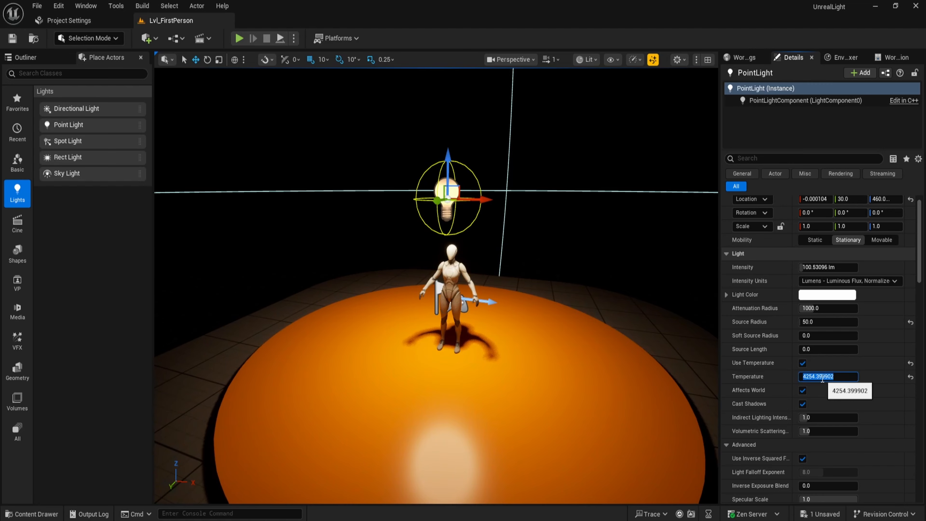
{"action": "type", "text": "3000"}
{"action": "key", "text": "Return"}
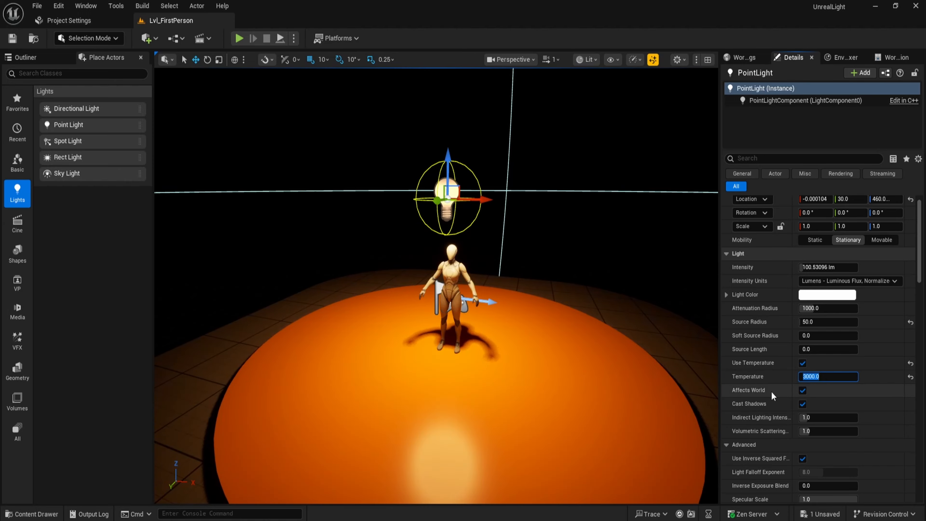
Set the light's Temperature back to 6500.
{"action": "type", "text": "6"}
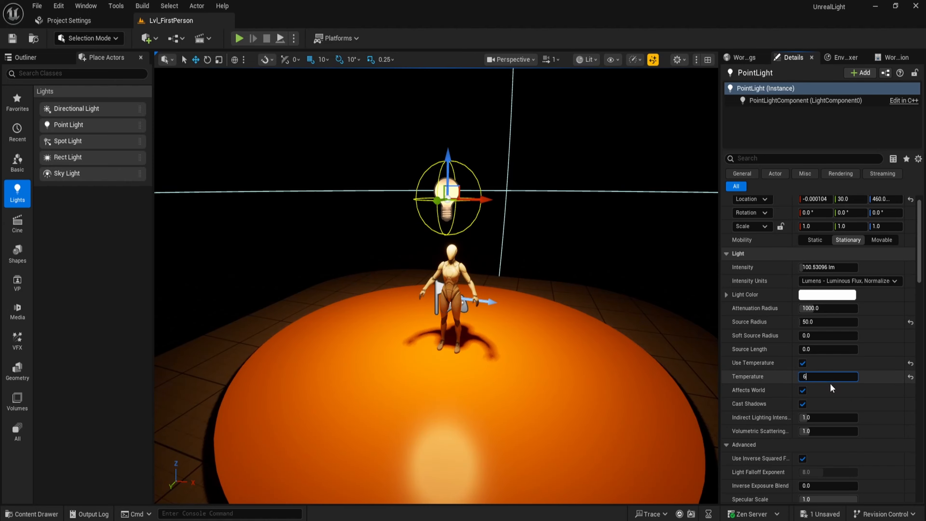
{"action": "type", "text": "500"}
{"action": "key", "text": "Return"}
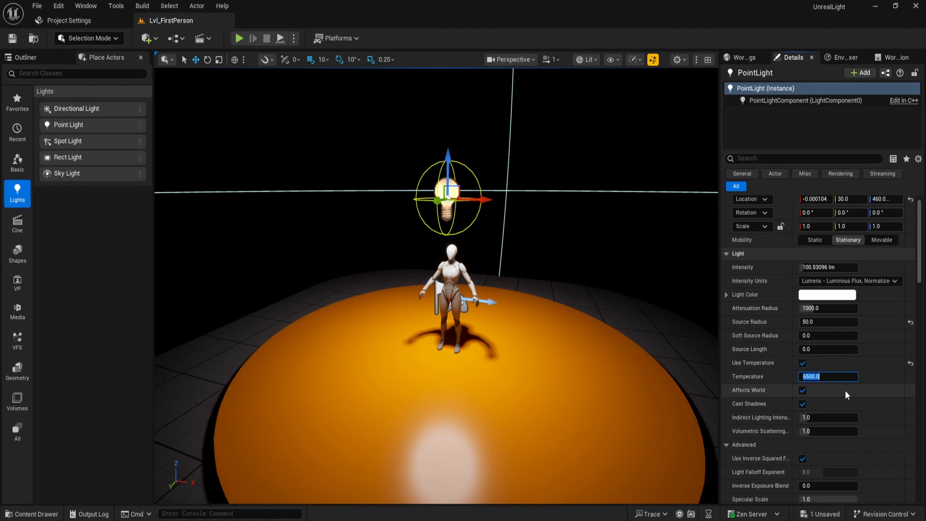
{"action": "left_click", "coordinate": [845, 390]}
Toggle Affects World off and on repeatedly, leaving it enabled.
{"action": "left_click", "coordinate": [802, 391]}
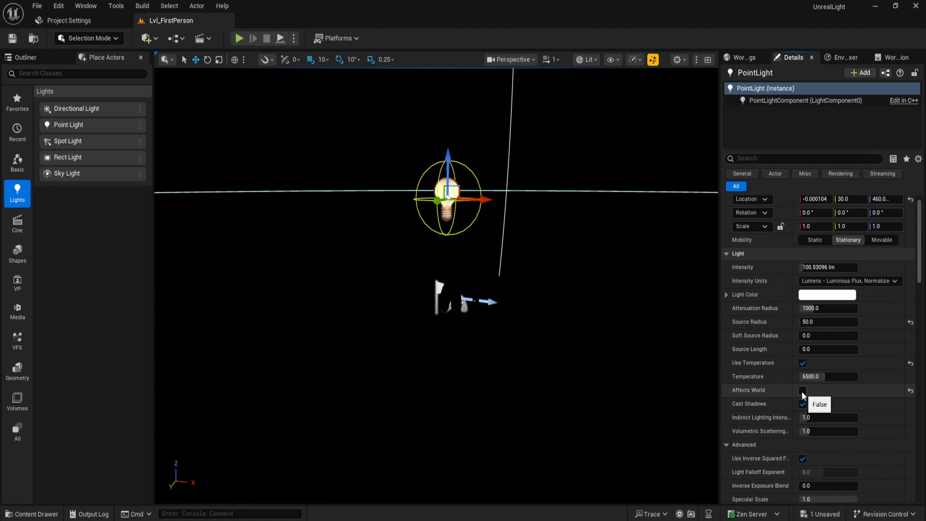
{"action": "left_click", "coordinate": [802, 392]}
{"action": "left_click", "coordinate": [802, 391]}
{"action": "left_click", "coordinate": [803, 392]}
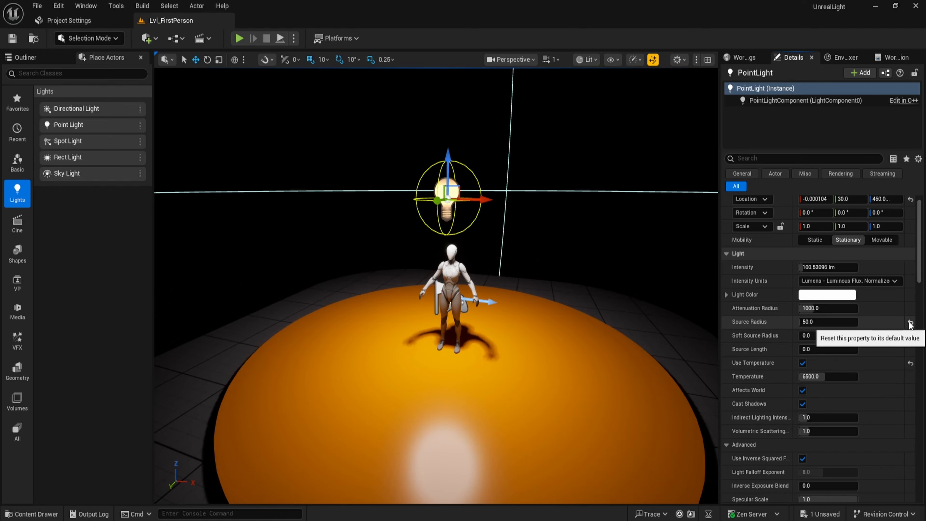
{"action": "left_click", "coordinate": [803, 392]}
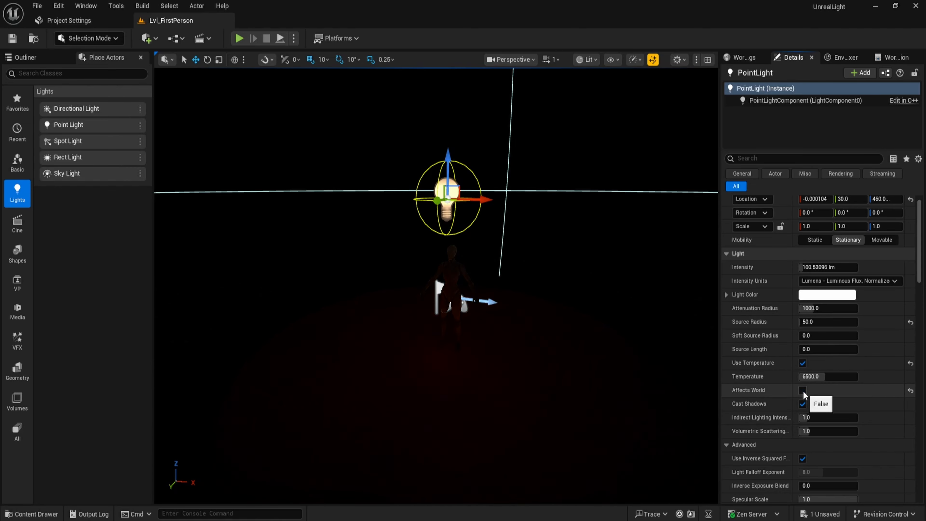
{"action": "left_click", "coordinate": [804, 391]}
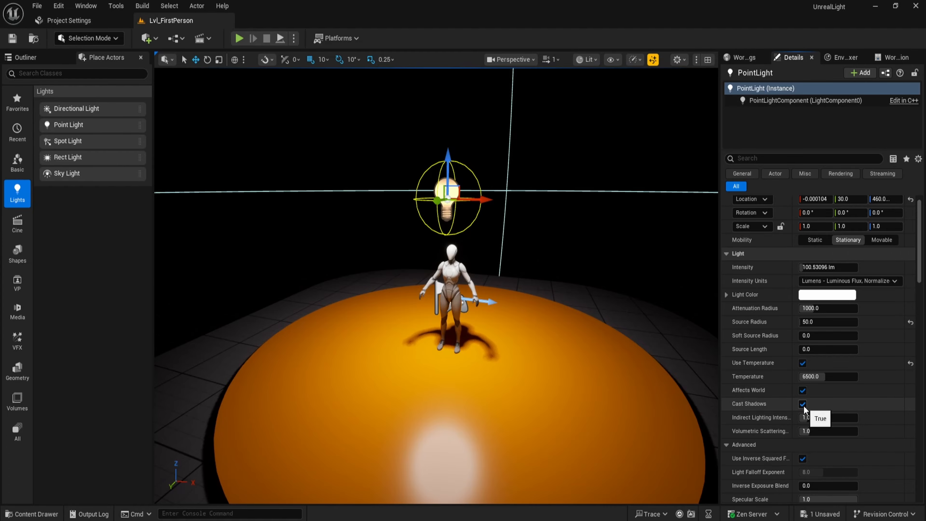
Toggle Cast Shadows off and on repeatedly, leaving it enabled.
{"action": "left_click", "coordinate": [803, 403]}
{"action": "left_click", "coordinate": [804, 404]}
{"action": "left_click", "coordinate": [803, 404]}
{"action": "left_click", "coordinate": [804, 404]}
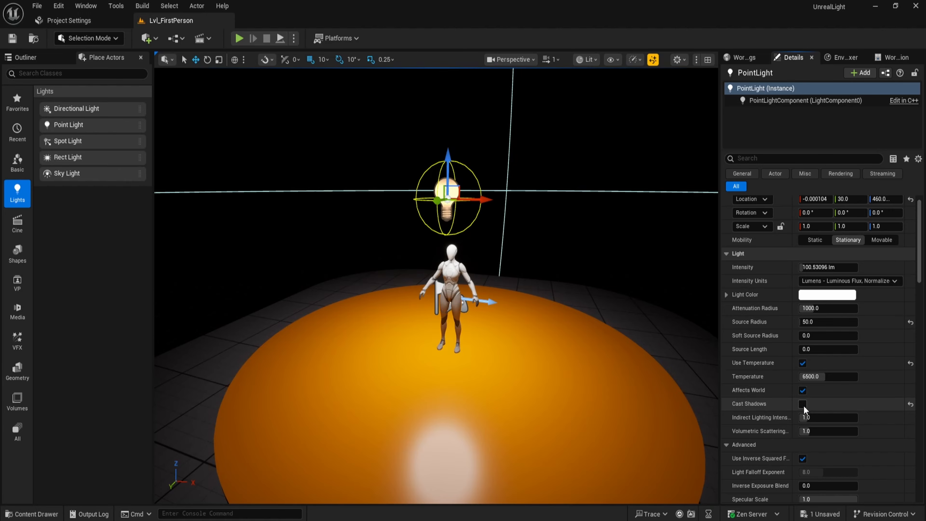
{"action": "left_click", "coordinate": [804, 404]}
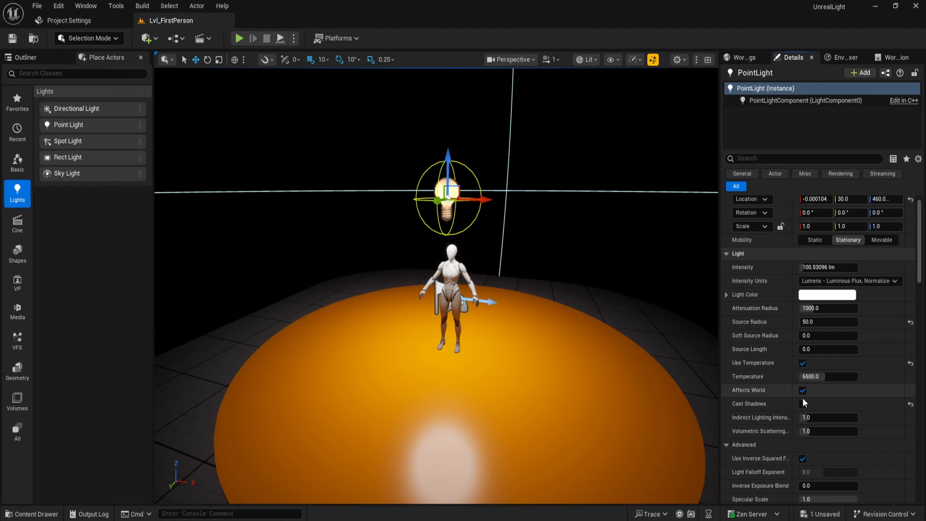
{"action": "left_click", "coordinate": [804, 403]}
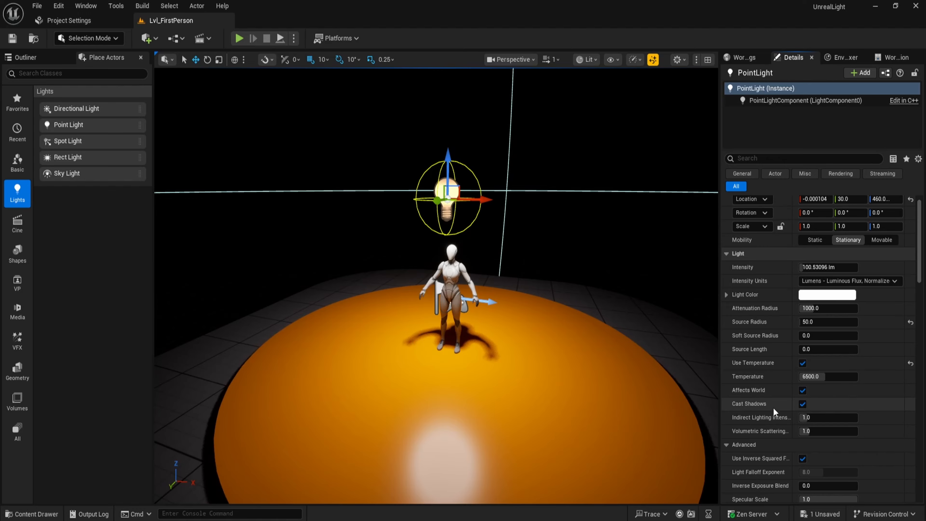
Collapse the Advanced and Lightmass property groups to reach the Light Function settings.
{"action": "left_click", "coordinate": [729, 444]}
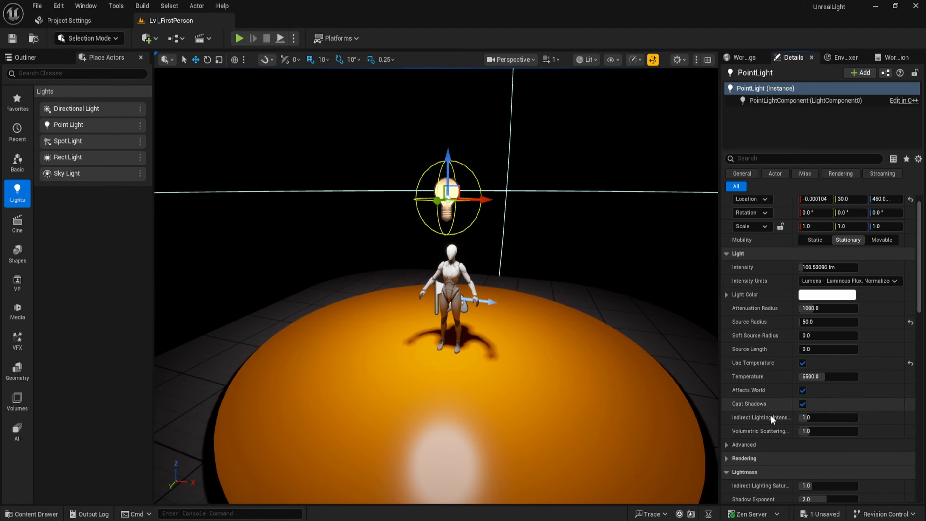
{"action": "scroll", "coordinate": [763, 405], "scroll_direction": "down", "scroll_amount": 2}
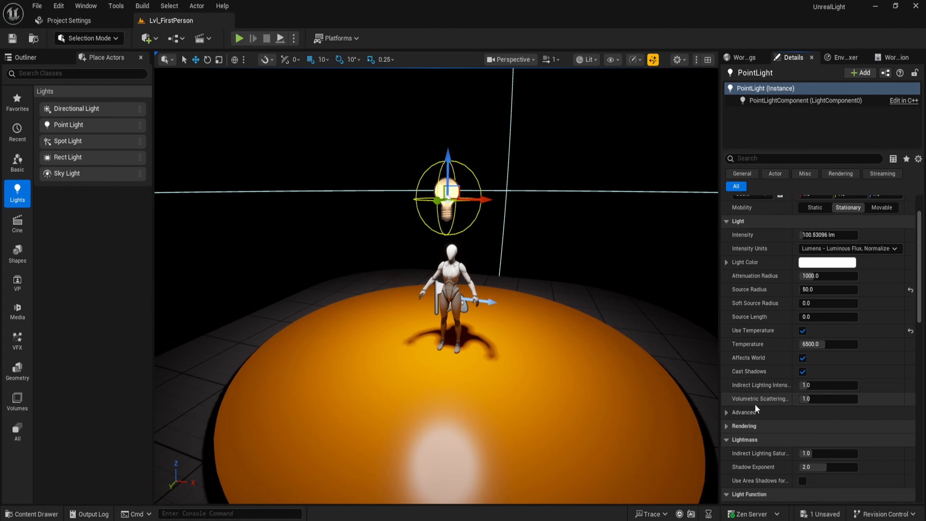
{"action": "left_click", "coordinate": [729, 440]}
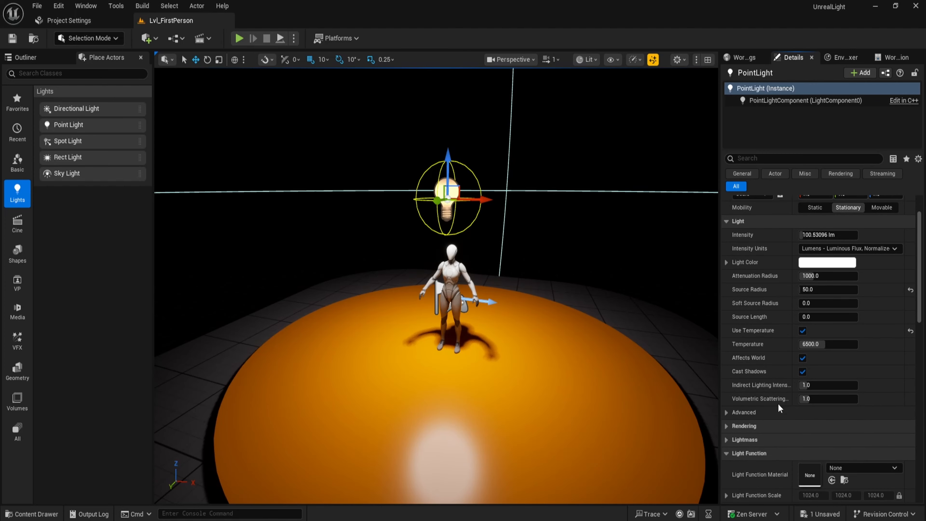
Try setting the light's Indirect Lighting Intensity to 2.
{"action": "left_click", "coordinate": [820, 386]}
{"action": "type", "text": "2"}
{"action": "key", "text": "Return"}
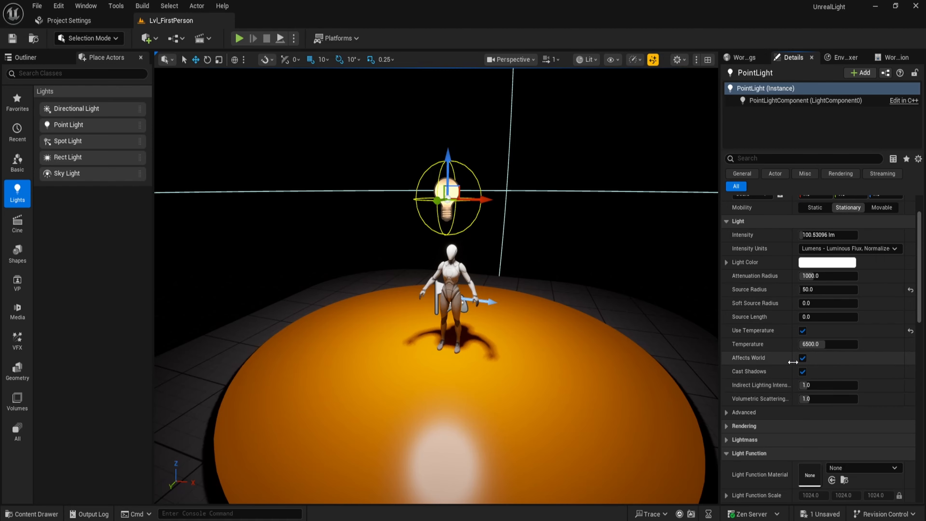
Expand the Advanced light settings and disable Use Inverse Squared Falloff.
{"action": "left_click", "coordinate": [727, 412]}
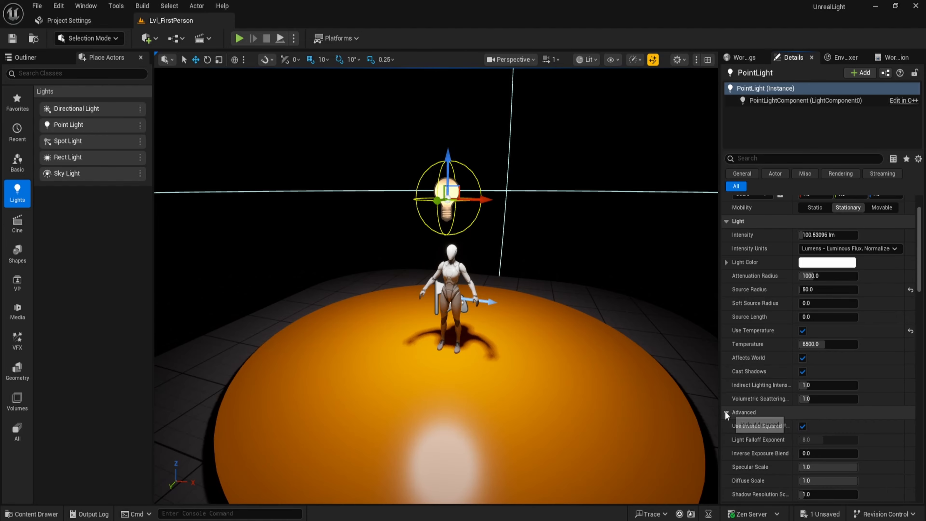
{"action": "scroll", "coordinate": [752, 410], "scroll_direction": "down", "scroll_amount": 2}
{"action": "scroll", "coordinate": [752, 393], "scroll_direction": "up", "scroll_amount": 1}
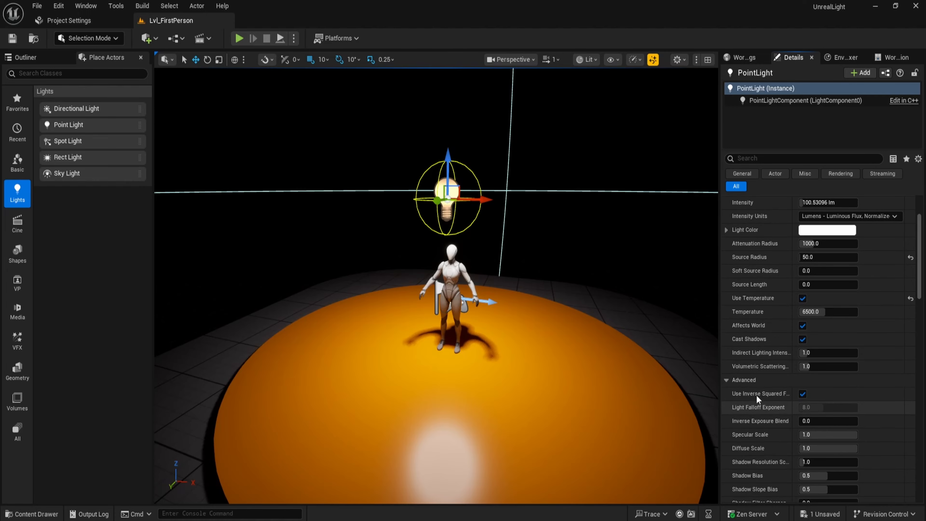
{"action": "left_click", "coordinate": [801, 396]}
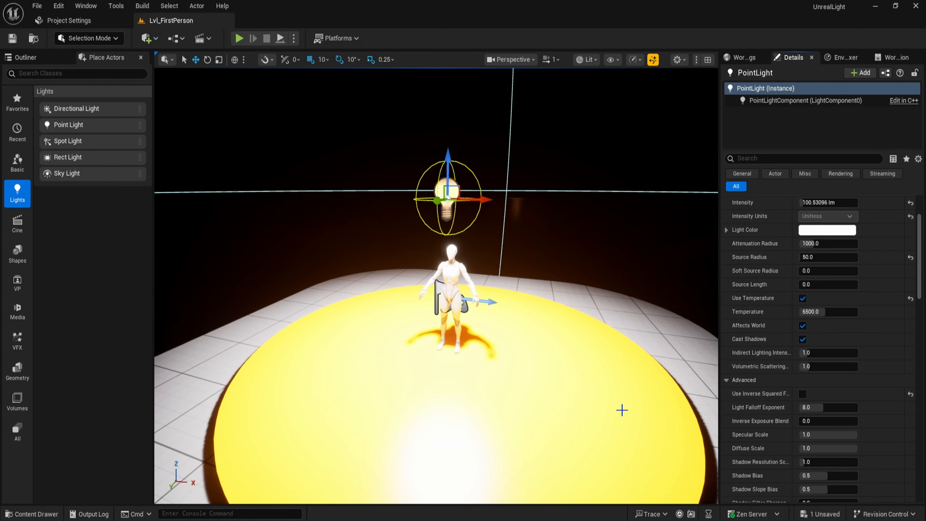
Raise the Light Falloff Exponent to 16, then reset it to its default.
{"action": "left_click_drag", "start_coordinate": [817, 407], "coordinate": [858, 407]}
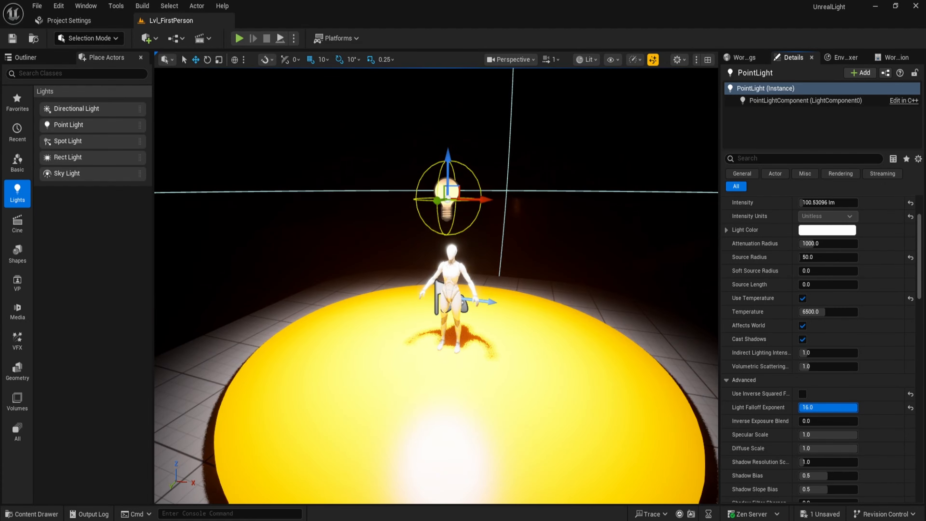
{"action": "left_click", "coordinate": [911, 408]}
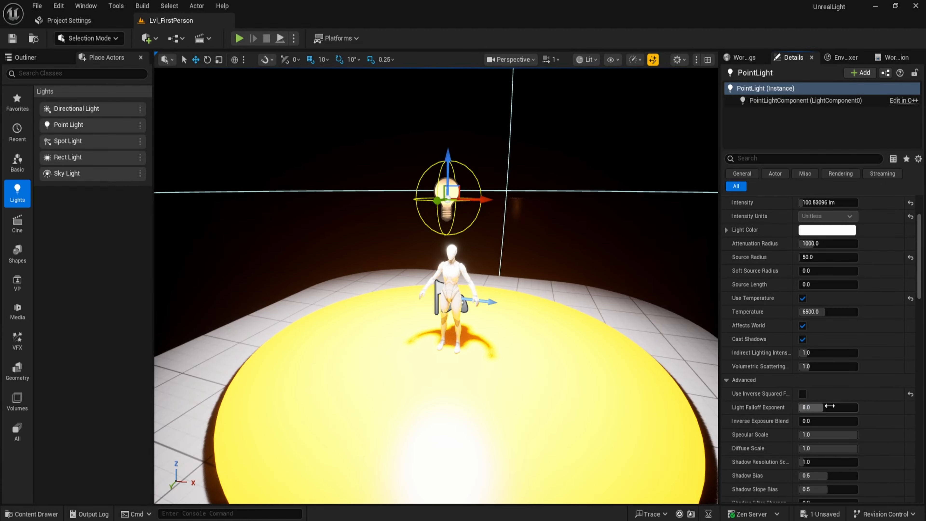
Re-enable Use Inverse Squared Falloff and set the Intensity Units back to Lumens.
{"action": "left_click", "coordinate": [802, 398]}
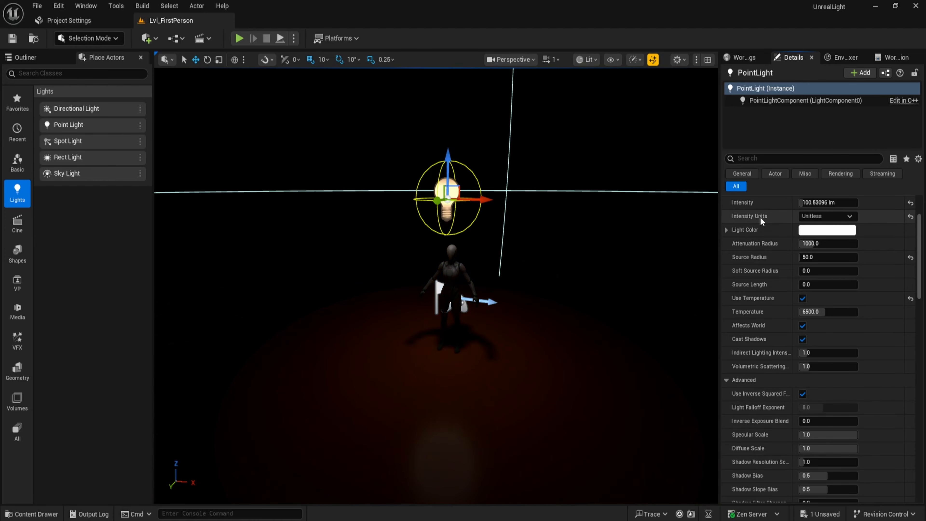
{"action": "mouse_move", "coordinate": [777, 219]}
{"action": "left_click", "coordinate": [822, 216]}
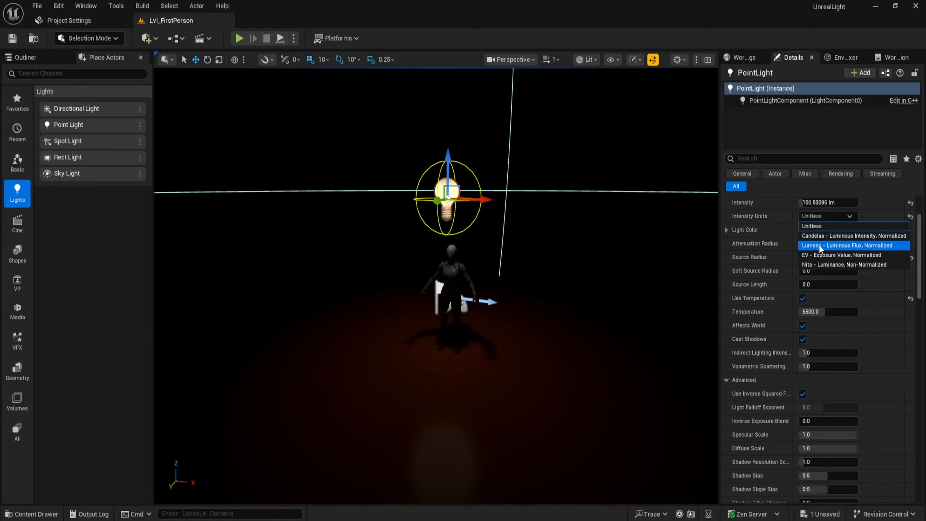
{"action": "left_click", "coordinate": [755, 223]}
{"action": "left_click", "coordinate": [803, 394]}
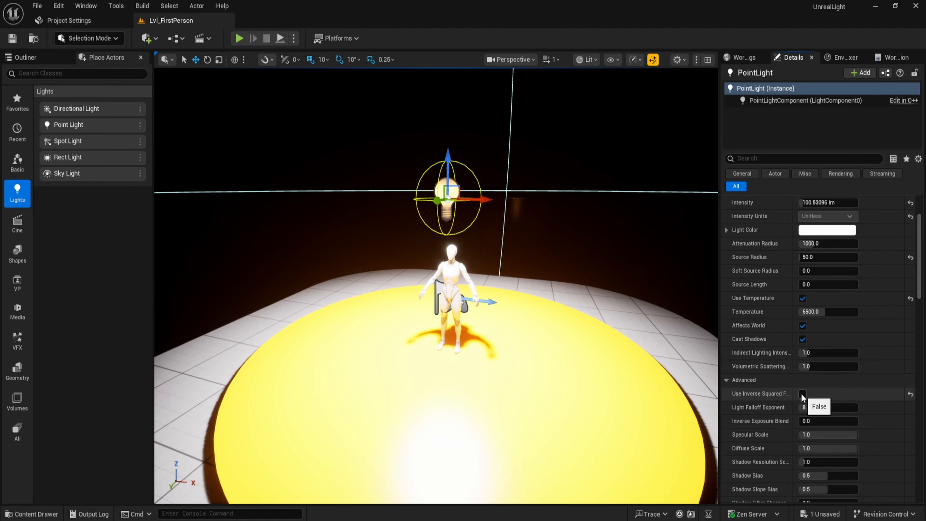
{"action": "left_click", "coordinate": [803, 395]}
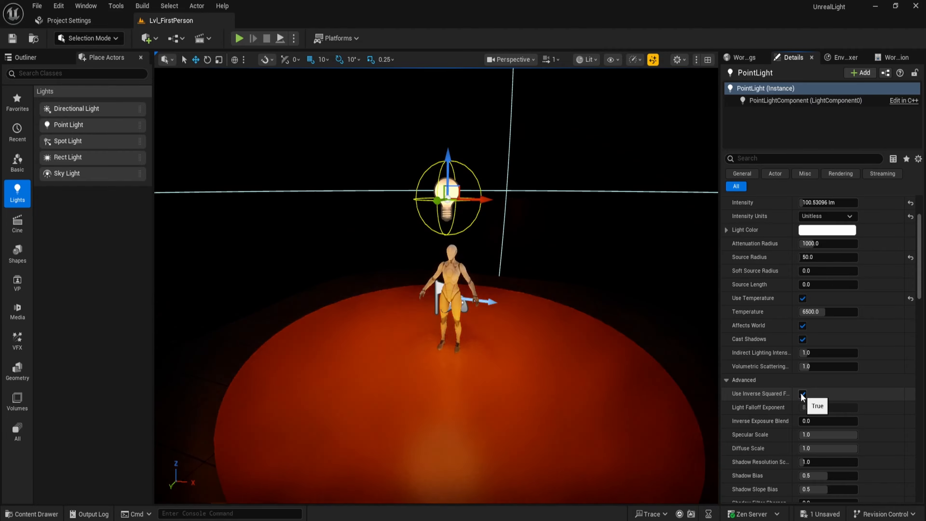
{"action": "left_click", "coordinate": [824, 217]}
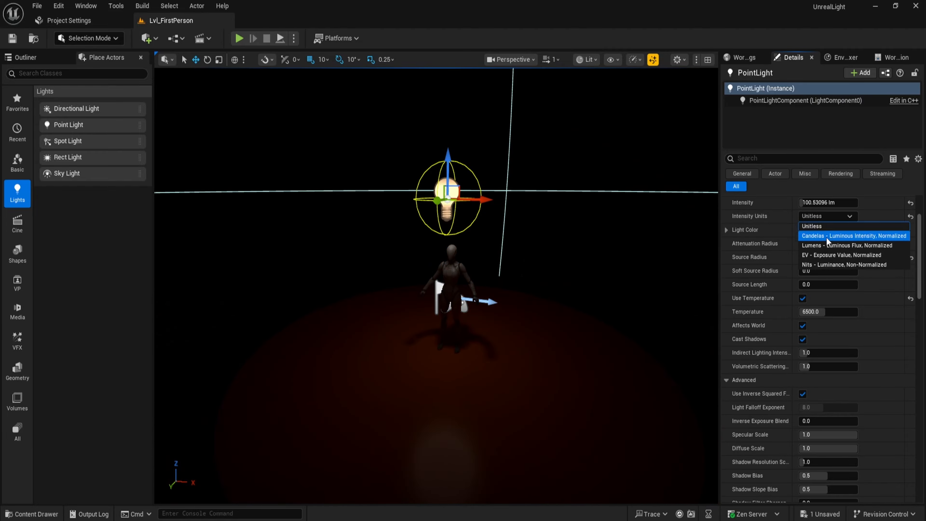
{"action": "left_click", "coordinate": [814, 246]}
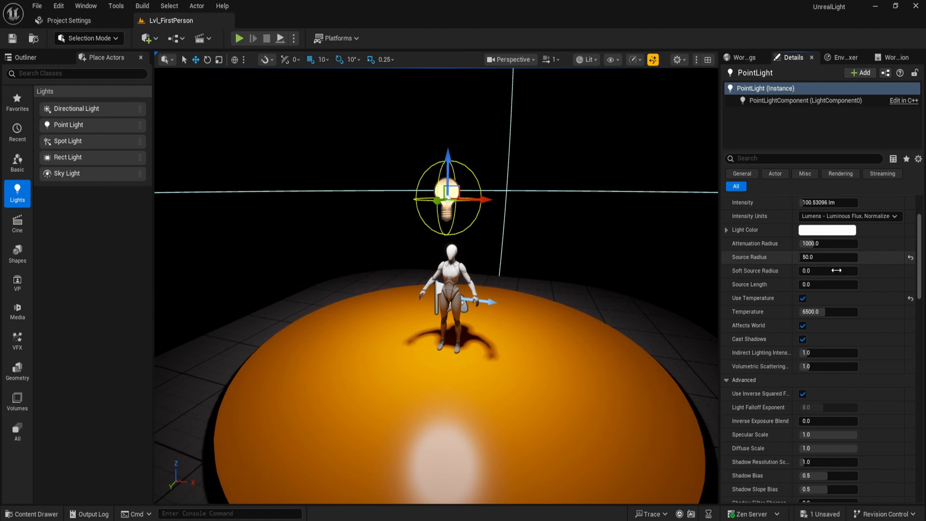
Lower the Specular Scale to about 0.16, then reset it to its default.
{"action": "scroll", "coordinate": [781, 361], "scroll_direction": "down", "scroll_amount": 3}
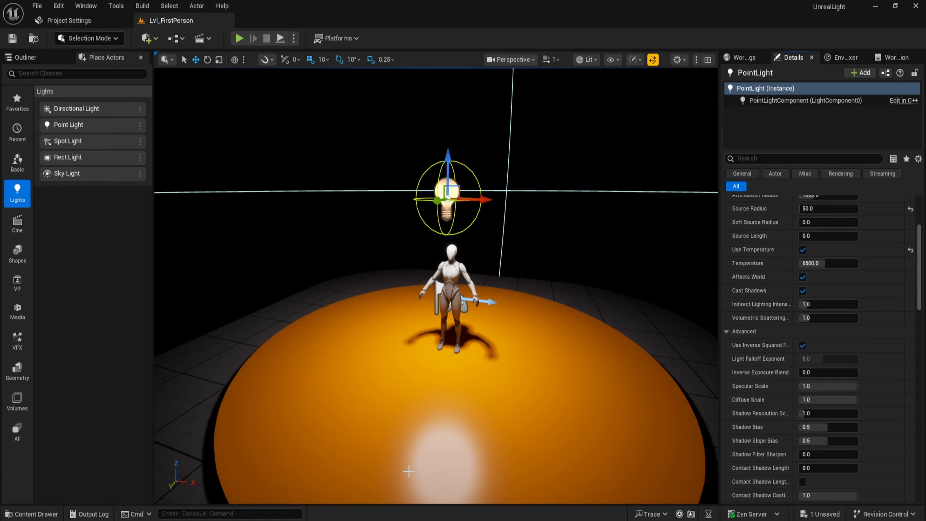
{"action": "left_click_drag", "start_coordinate": [828, 386], "coordinate": [804, 386]}
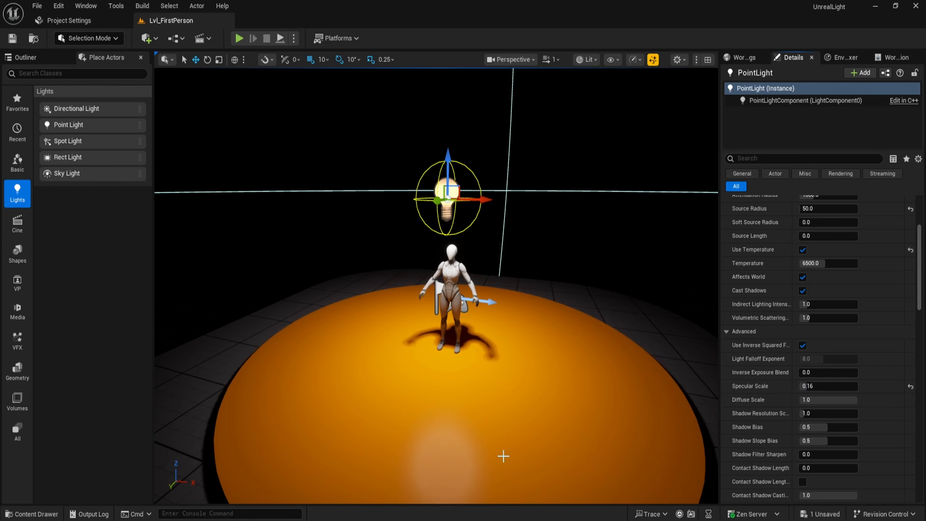
{"action": "left_click", "coordinate": [910, 386]}
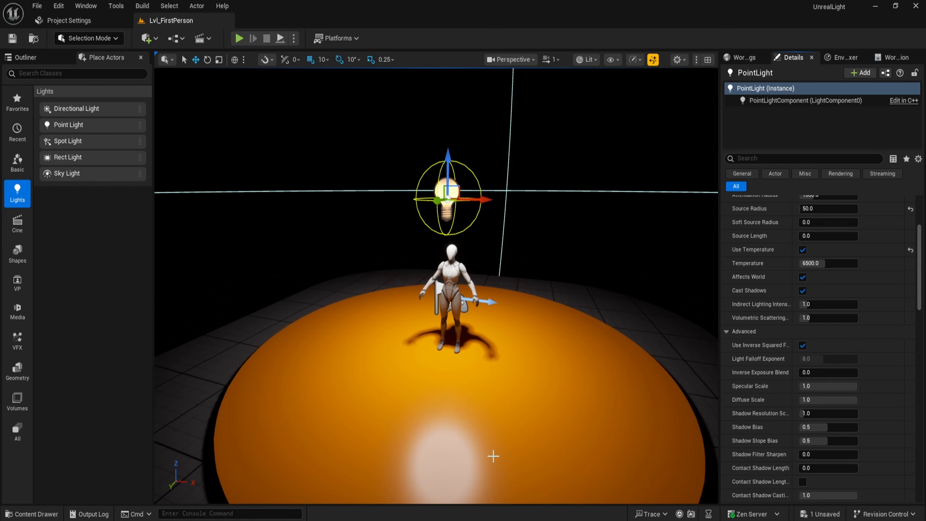
Set the Specular Scale to 0.5, then reset it to its default.
{"action": "left_click", "coordinate": [854, 386]}
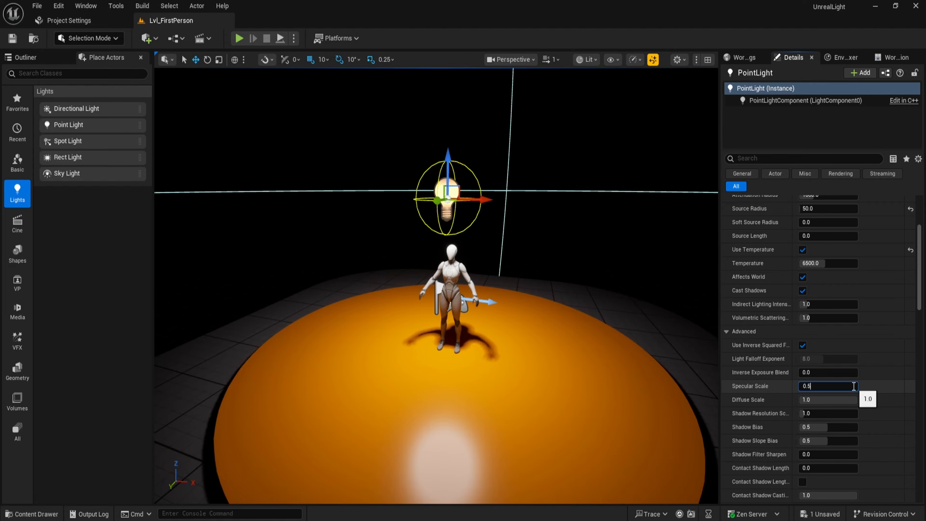
{"action": "type", "text": "0.5"}
{"action": "key", "text": "Return"}
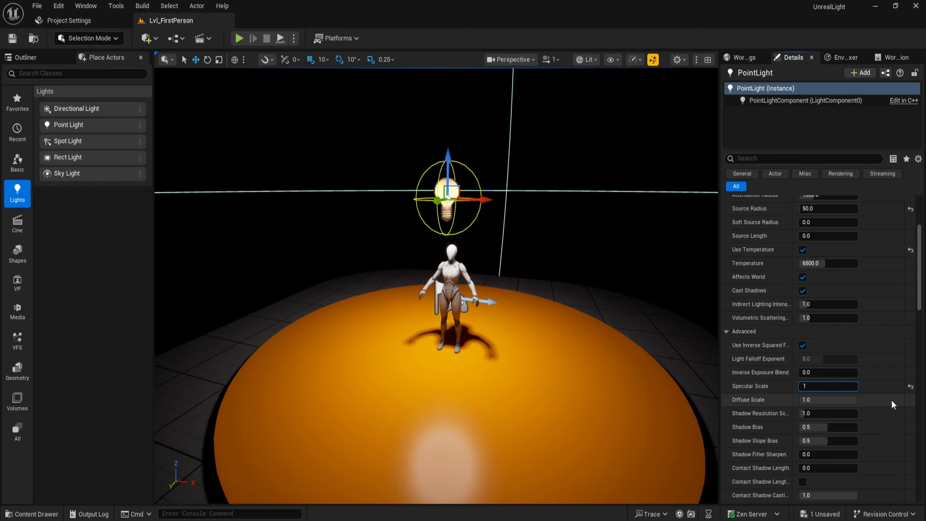
{"action": "left_click", "coordinate": [911, 386]}
Try adjusting Shadow Bias and Shadow Filter Sharpen, resetting the changes to default.
{"action": "left_click", "coordinate": [770, 398]}
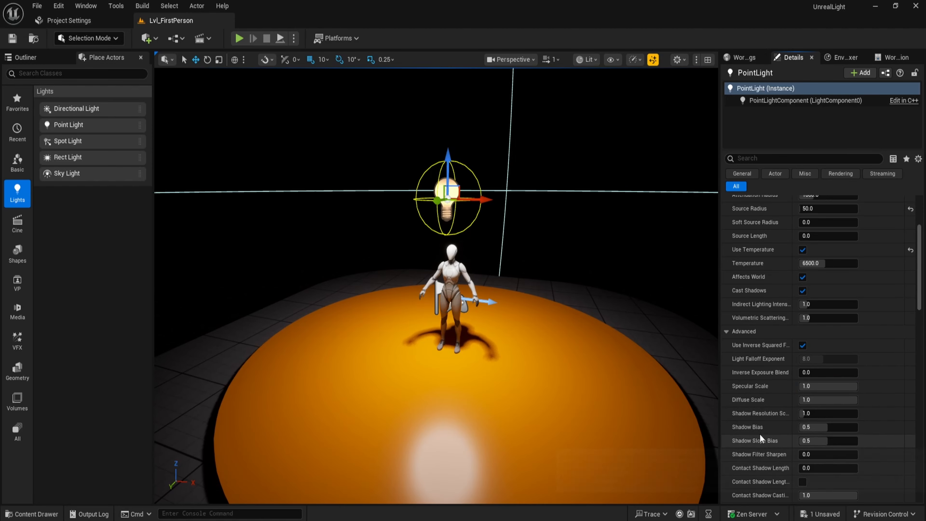
{"action": "scroll", "coordinate": [760, 434], "scroll_direction": "down", "scroll_amount": 2}
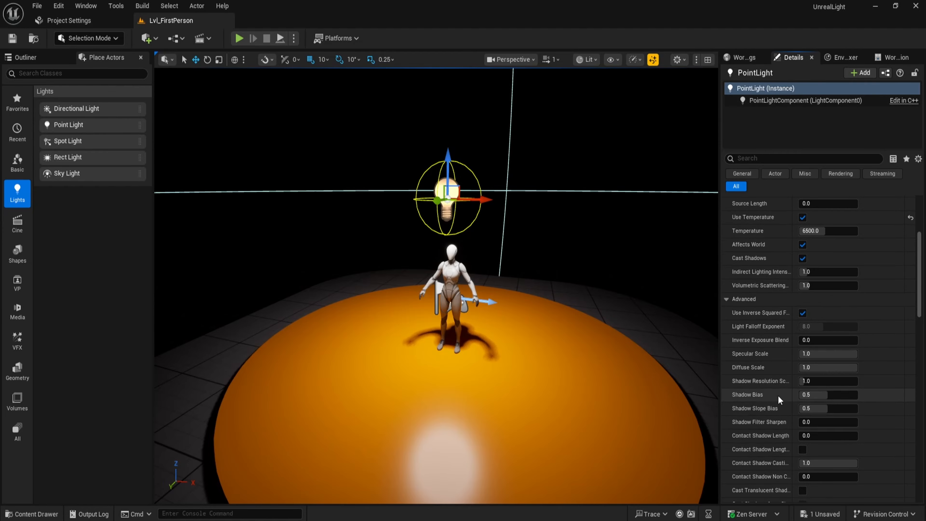
{"action": "left_click_drag", "start_coordinate": [813, 395], "coordinate": [821, 395]}
{"action": "left_click_drag", "start_coordinate": [817, 394], "coordinate": [839, 395]}
{"action": "left_click_drag", "start_coordinate": [807, 423], "coordinate": [870, 425]}
{"action": "left_click", "coordinate": [911, 423]}
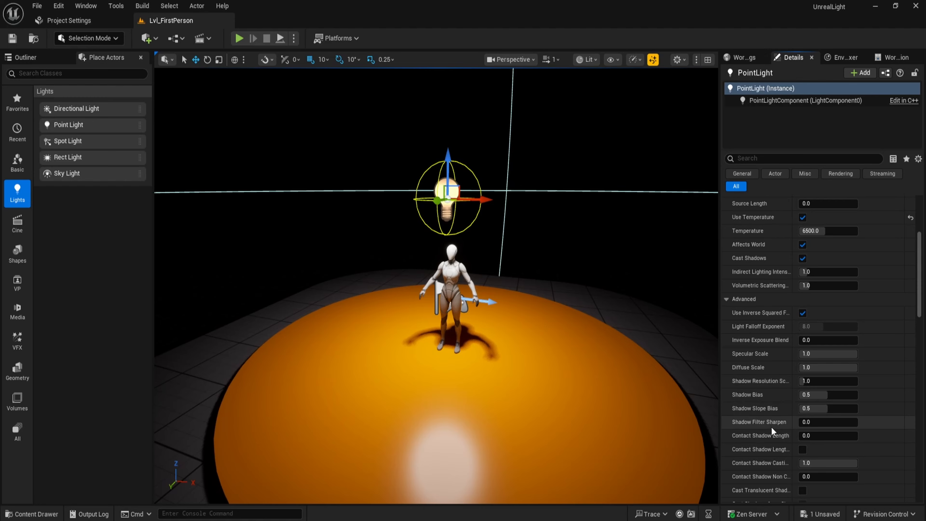
Increase Contact Shadow Length to 0.1, then reset it to its default.
{"action": "scroll", "coordinate": [773, 422], "scroll_direction": "down", "scroll_amount": 3}
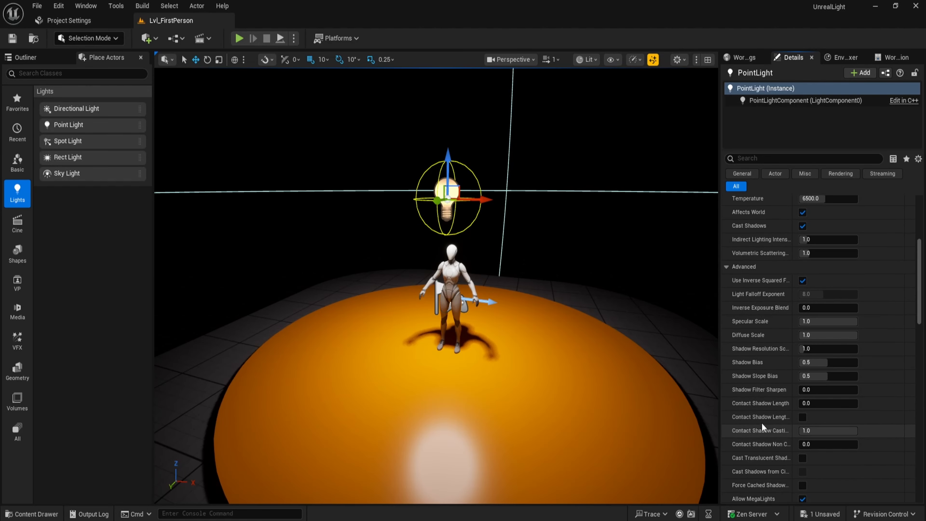
{"action": "left_click_drag", "start_coordinate": [807, 404], "coordinate": [839, 402]}
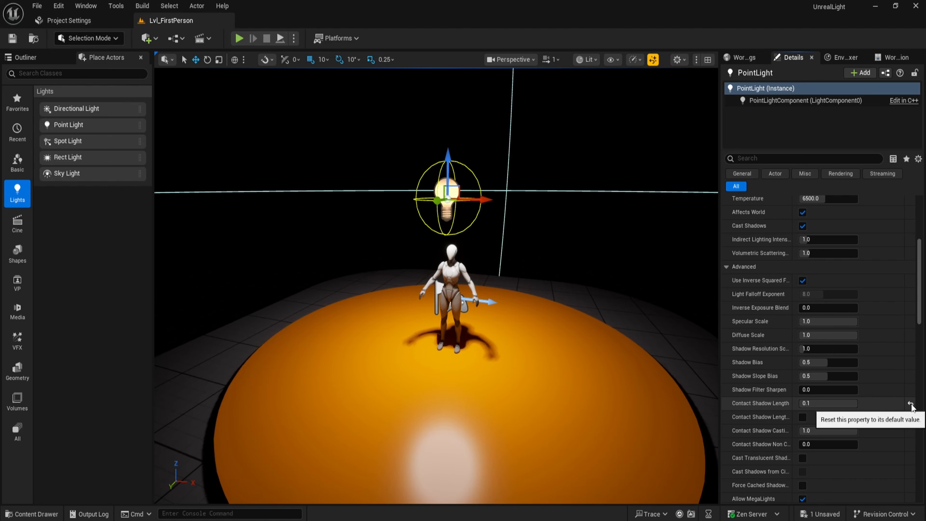
{"action": "left_click_drag", "start_coordinate": [832, 404], "coordinate": [803, 405]}
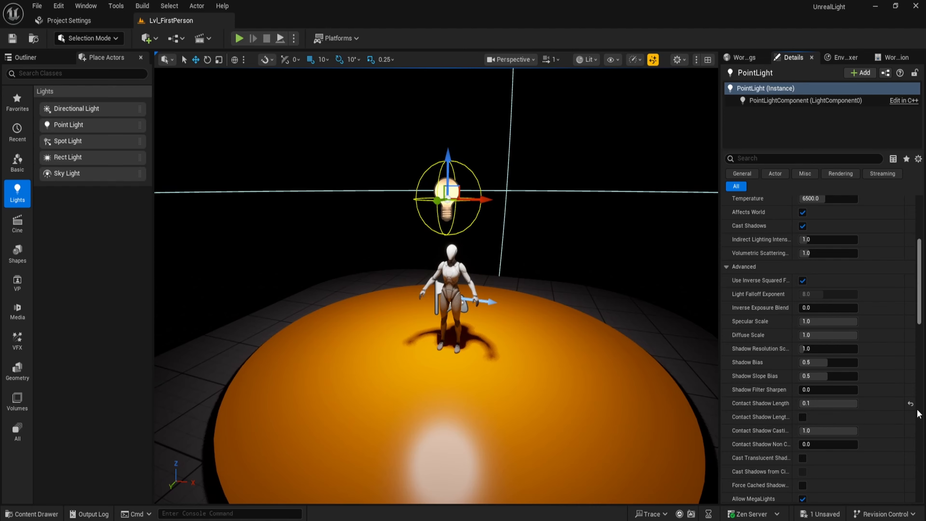
{"action": "left_click", "coordinate": [910, 404]}
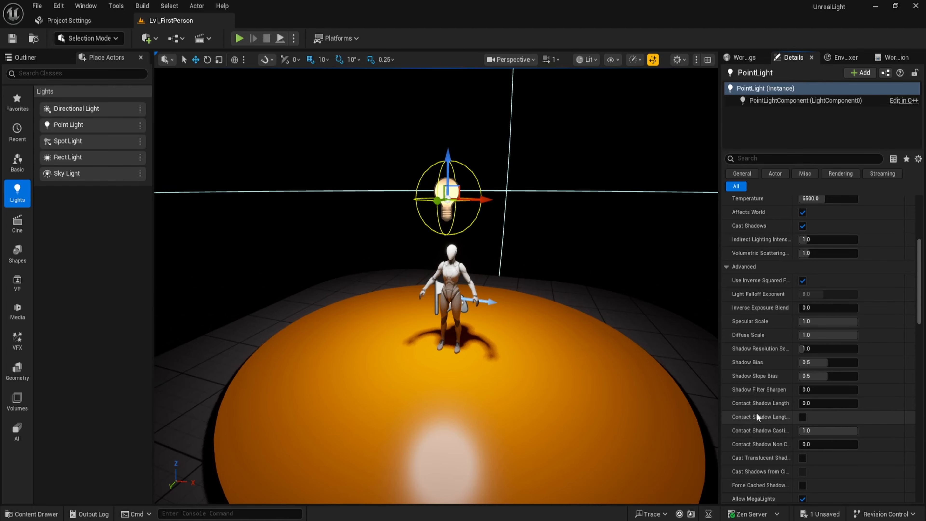
Collapse the Advanced settings and reset the point light's Source Radius to its default.
{"action": "scroll", "coordinate": [756, 413], "scroll_direction": "up", "scroll_amount": 3}
{"action": "left_click", "coordinate": [727, 348]}
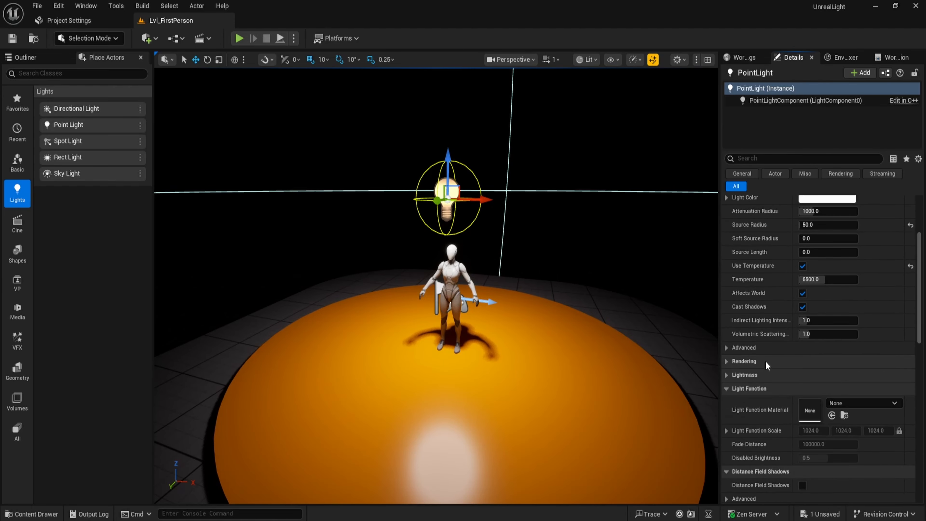
{"action": "scroll", "coordinate": [765, 366], "scroll_direction": "up", "scroll_amount": 3}
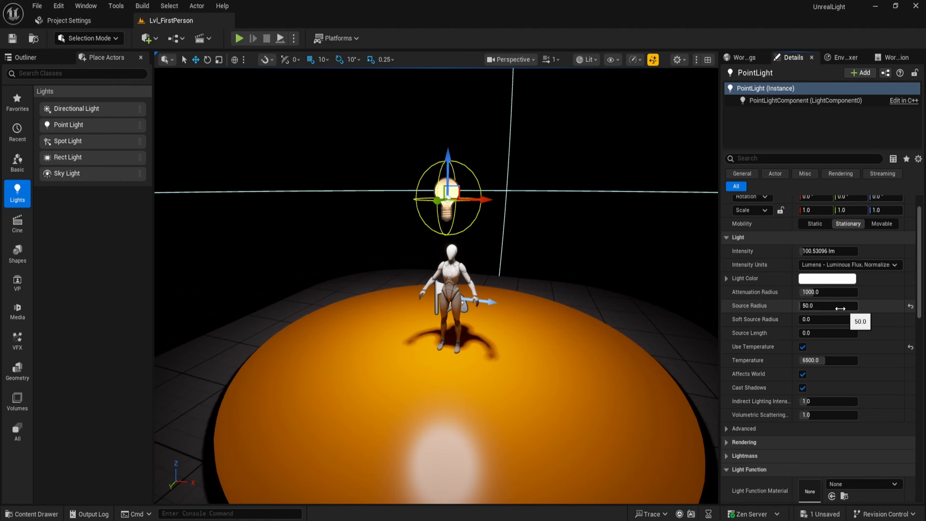
{"action": "left_click", "coordinate": [911, 306]}
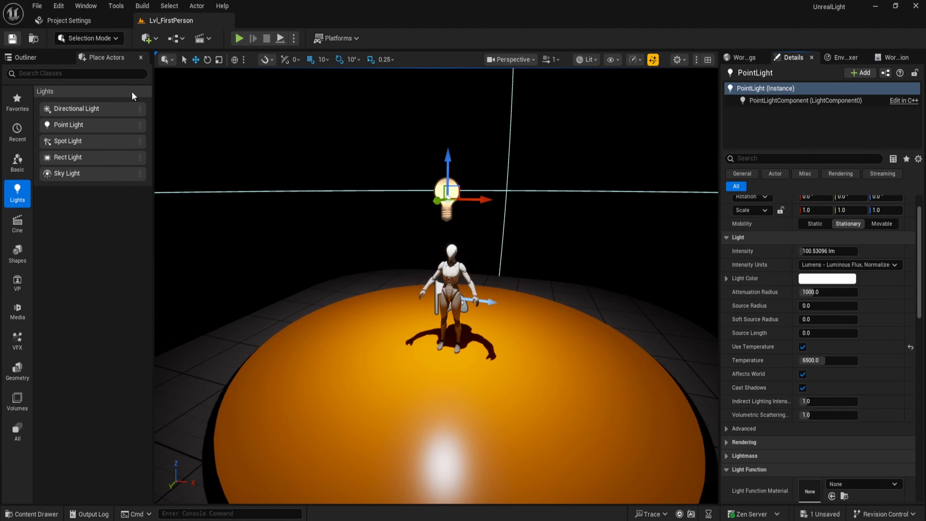
Select the point light above the mannequin and delete it from the level.
{"action": "left_click", "coordinate": [488, 263]}
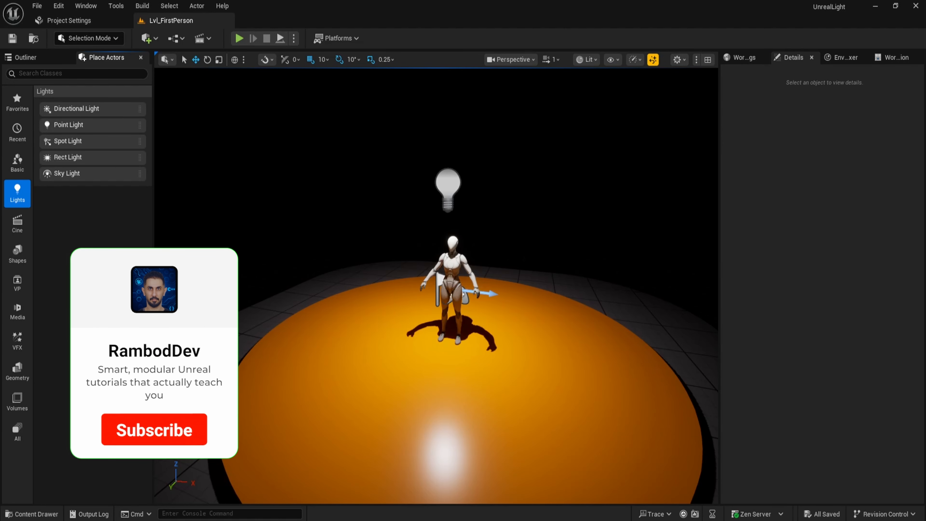
{"action": "left_click", "coordinate": [447, 187]}
{"action": "key", "text": "Delete"}
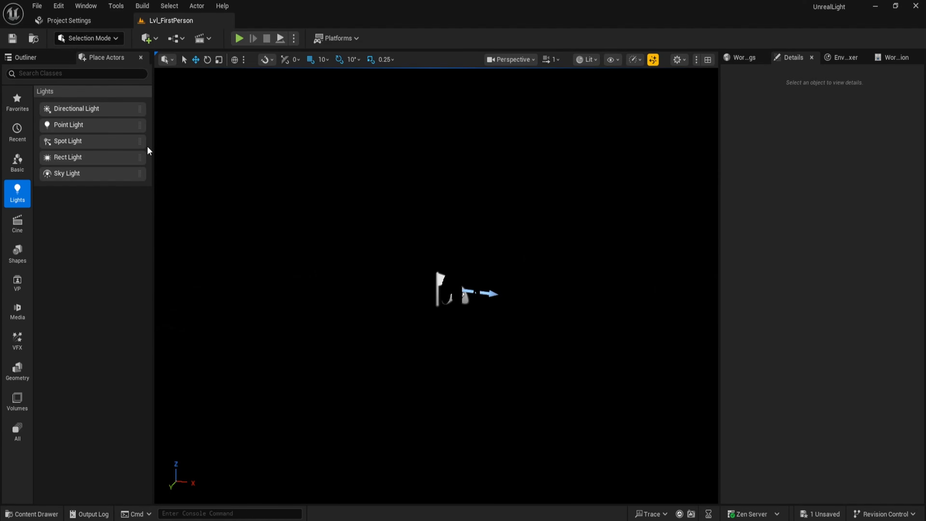
Place a Spot Light above the mannequin, set its X location to 0 and raise it to about 580 height.
{"action": "left_click_drag", "start_coordinate": [93, 141], "coordinate": [449, 316]}
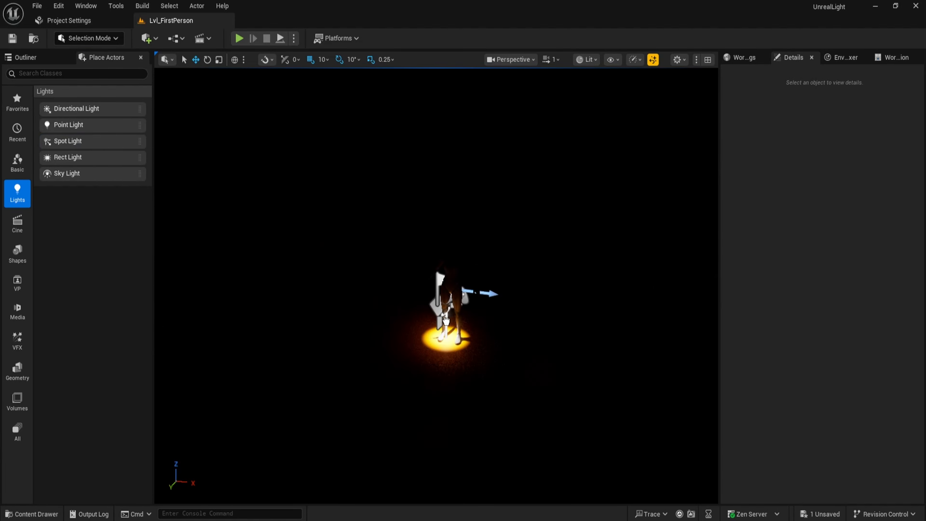
{"action": "left_click_drag", "start_coordinate": [434, 255], "coordinate": [436, 103]}
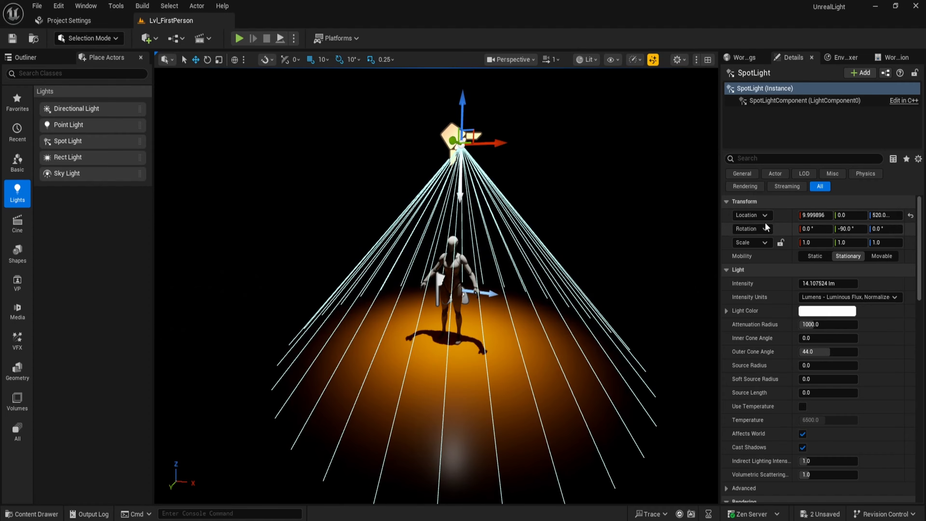
{"action": "left_click", "coordinate": [813, 215]}
{"action": "type", "text": "0"}
{"action": "key", "text": "Return"}
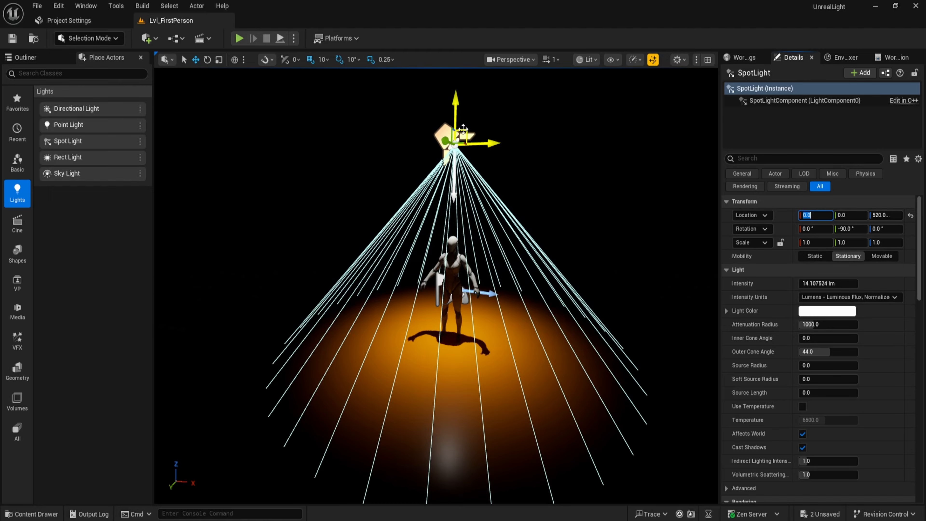
{"action": "left_click_drag", "start_coordinate": [457, 98], "coordinate": [454, 77]}
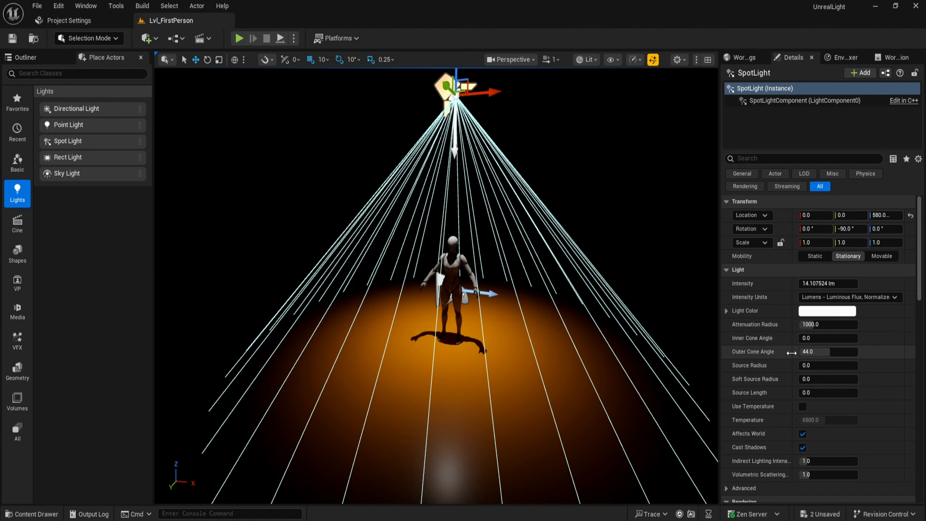
Narrow the spot light's Outer Cone Angle to about 26 degrees.
{"action": "mouse_move", "coordinate": [817, 352]}
{"action": "left_mouse_down"}
{"action": "mouse_move", "coordinate": [839, 352]}
{"action": "mouse_move", "coordinate": [806, 351]}
{"action": "left_mouse_up"}
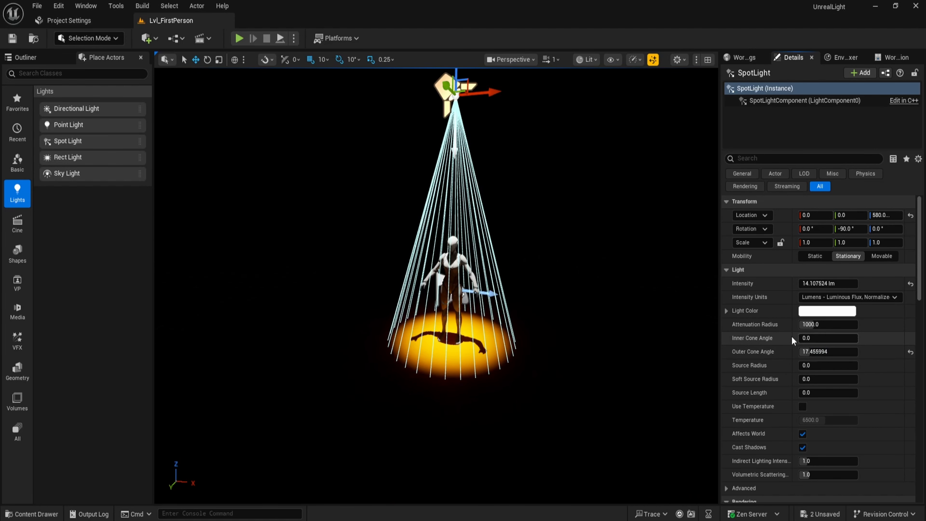
{"action": "left_click_drag", "start_coordinate": [810, 338], "coordinate": [834, 351]}
{"action": "left_click", "coordinate": [911, 339]}
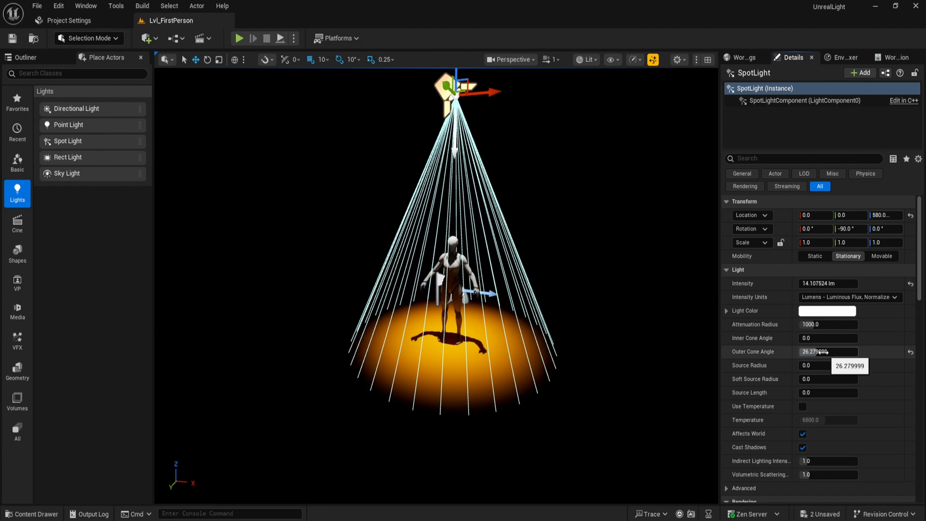
Set the spot light's Outer Cone Angle to 30, then widen it to 60 degrees.
{"action": "type", "text": "30"}
{"action": "left_click", "coordinate": [823, 351]}
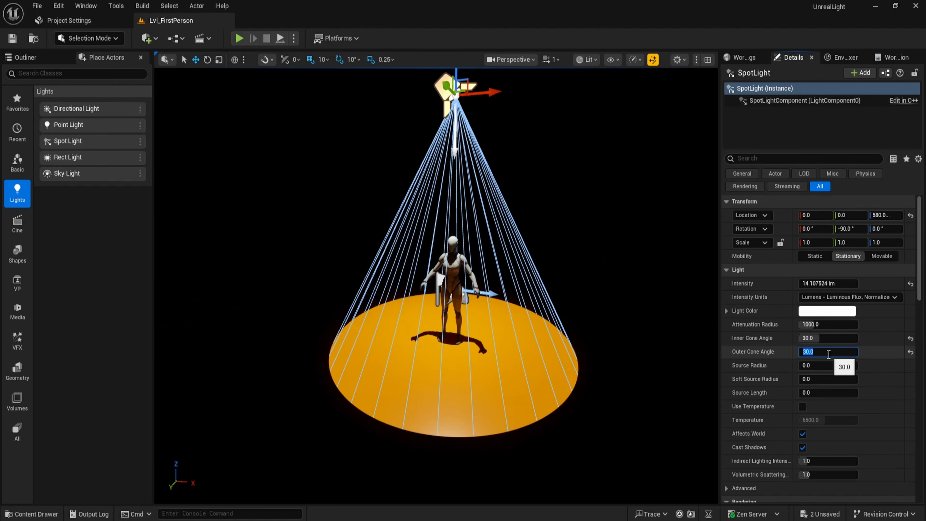
{"action": "type", "text": "60"}
{"action": "key", "text": "Return"}
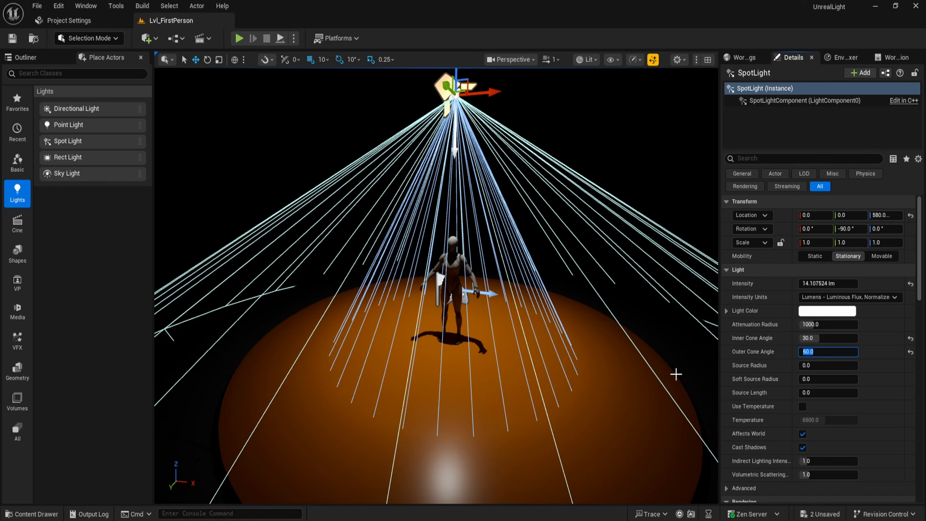
Drag the cone angles to about 39 degrees and the Attenuation Radius to about 3515.
{"action": "mouse_move", "coordinate": [828, 352]}
{"action": "left_mouse_down"}
{"action": "mouse_move", "coordinate": [803, 352]}
{"action": "mouse_move", "coordinate": [843, 341]}
{"action": "mouse_move", "coordinate": [830, 341]}
{"action": "left_mouse_up"}
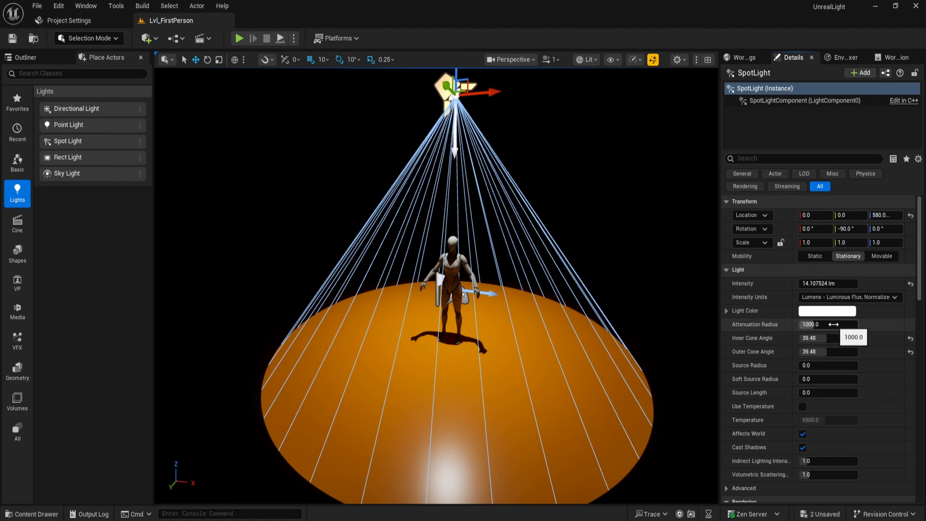
{"action": "left_click_drag", "start_coordinate": [838, 325], "coordinate": [816, 324]}
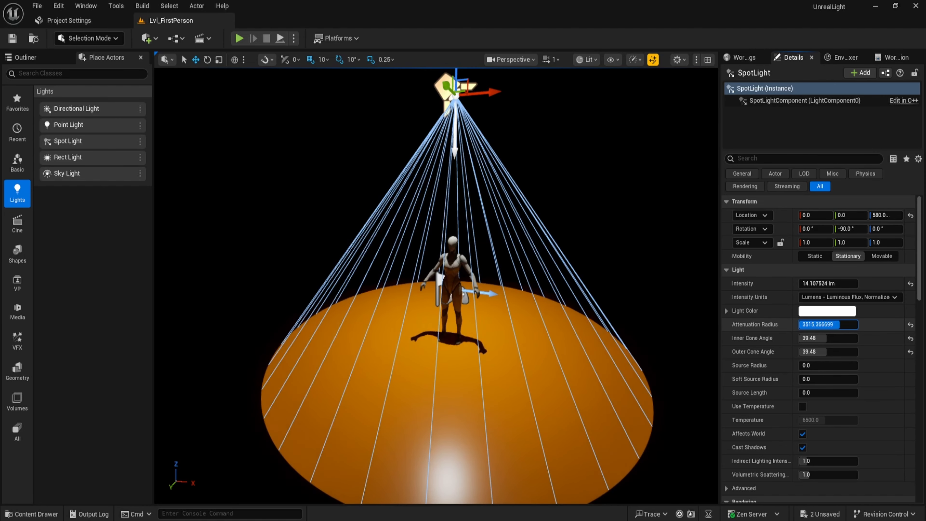
Reset the Inner and Outer Cone Angles to their defaults and return the Attenuation Radius to 1000.
{"action": "left_click", "coordinate": [911, 339]}
{"action": "left_click", "coordinate": [911, 352]}
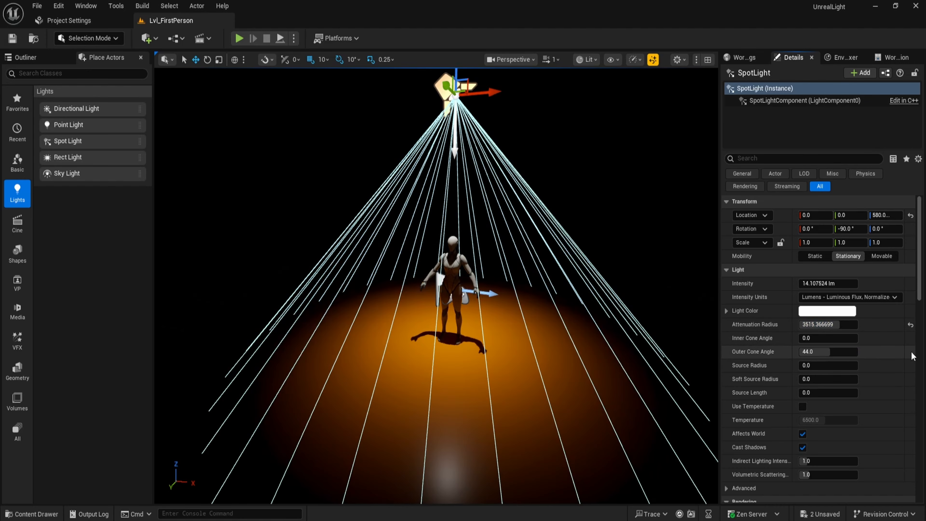
{"action": "left_click_drag", "start_coordinate": [838, 325], "coordinate": [863, 327]}
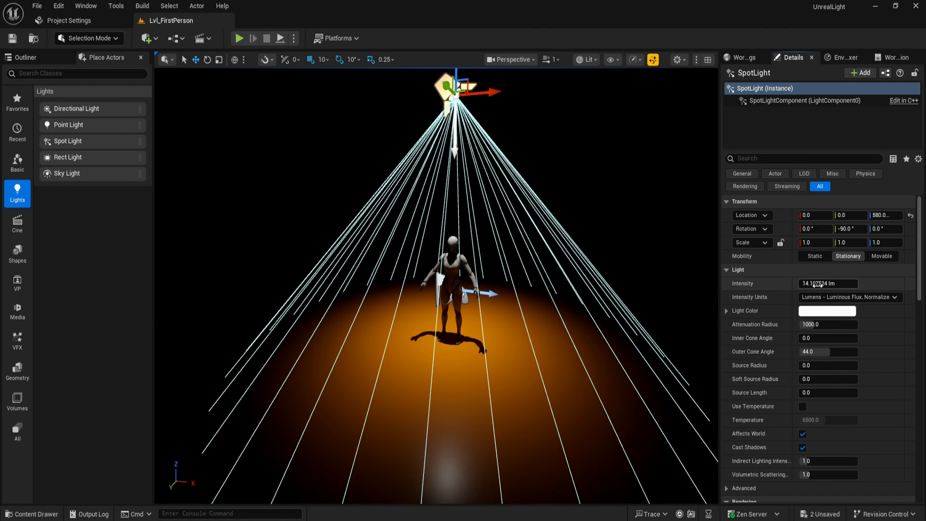
Drag the spot light's Intensity up to about 943 lm, then reset it to its default.
{"action": "left_click_drag", "start_coordinate": [817, 284], "coordinate": [872, 285]}
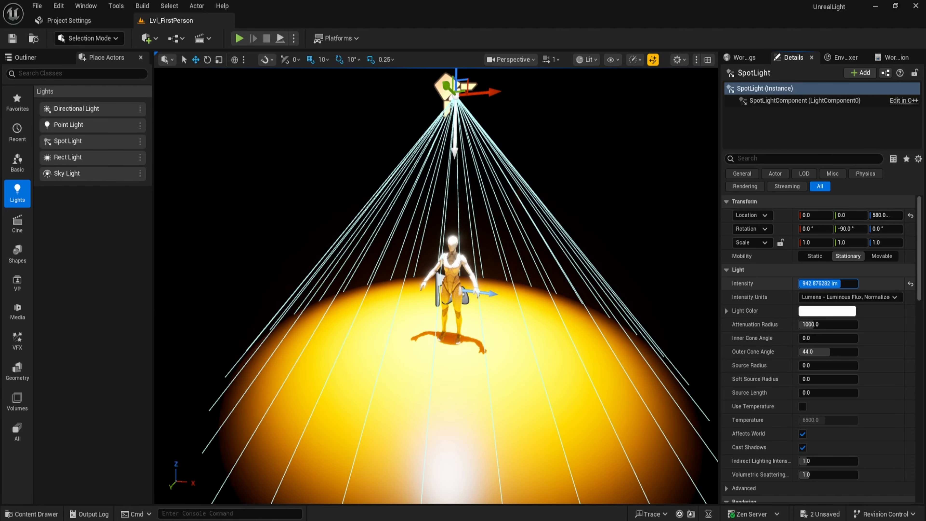
{"action": "left_click", "coordinate": [911, 284]}
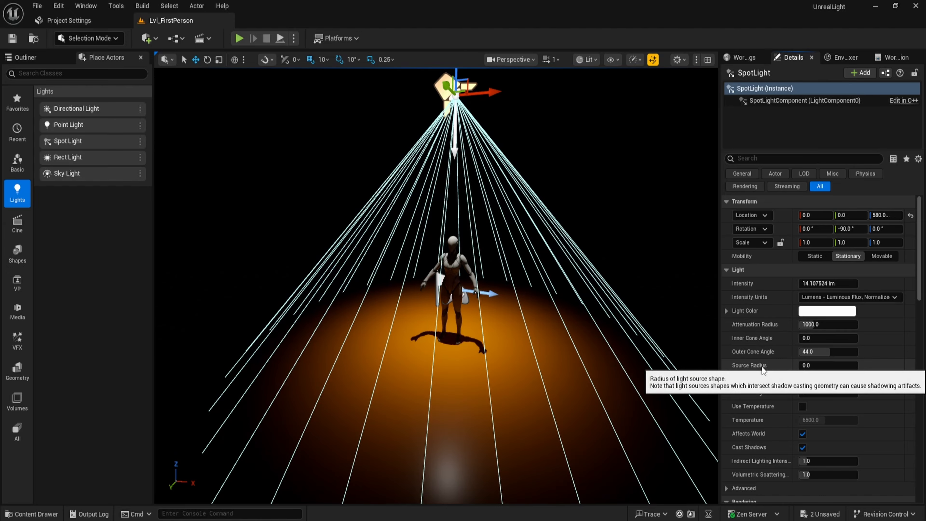
Try Candelas as the Intensity Units with the intensity near 6 cd, then restore the default intensity and Lumens units.
{"action": "left_click", "coordinate": [825, 298]}
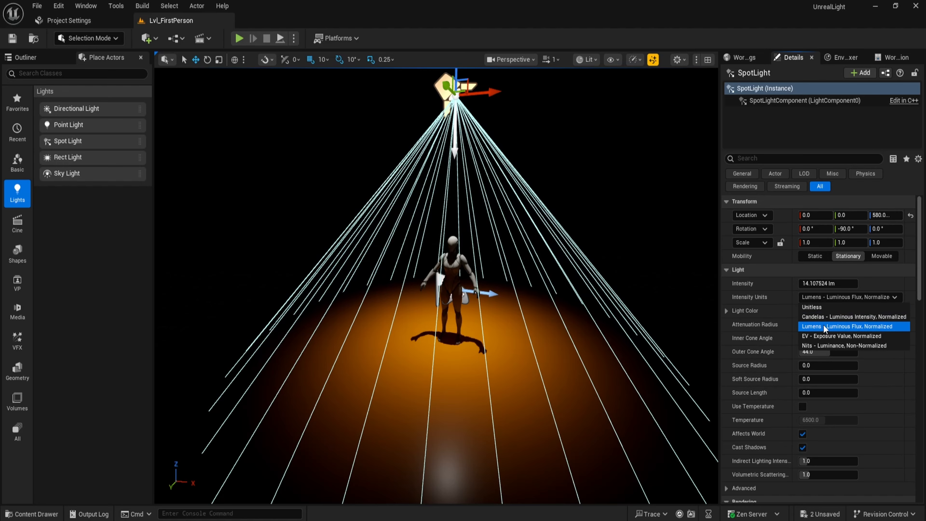
{"action": "left_click", "coordinate": [844, 317]}
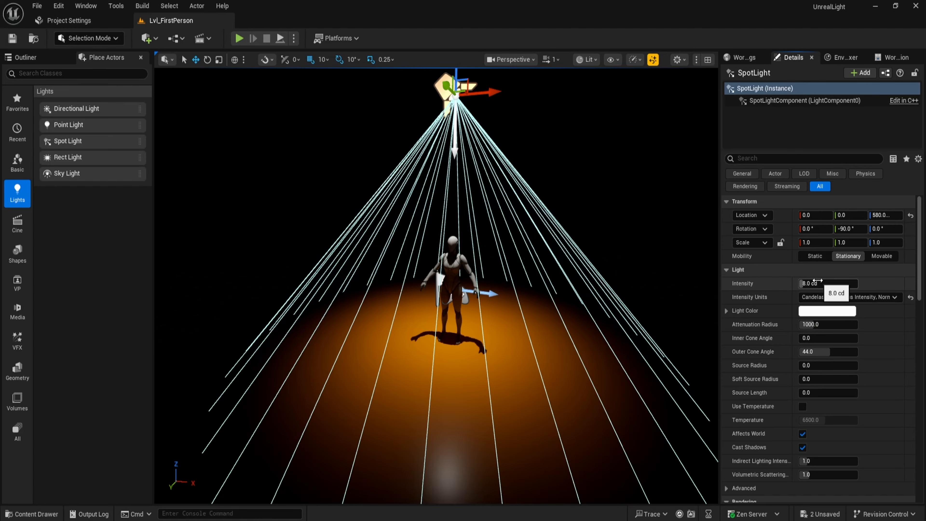
{"action": "mouse_move", "coordinate": [817, 283]}
{"action": "left_mouse_down"}
{"action": "mouse_move", "coordinate": [825, 283]}
{"action": "mouse_move", "coordinate": [814, 283]}
{"action": "left_mouse_up"}
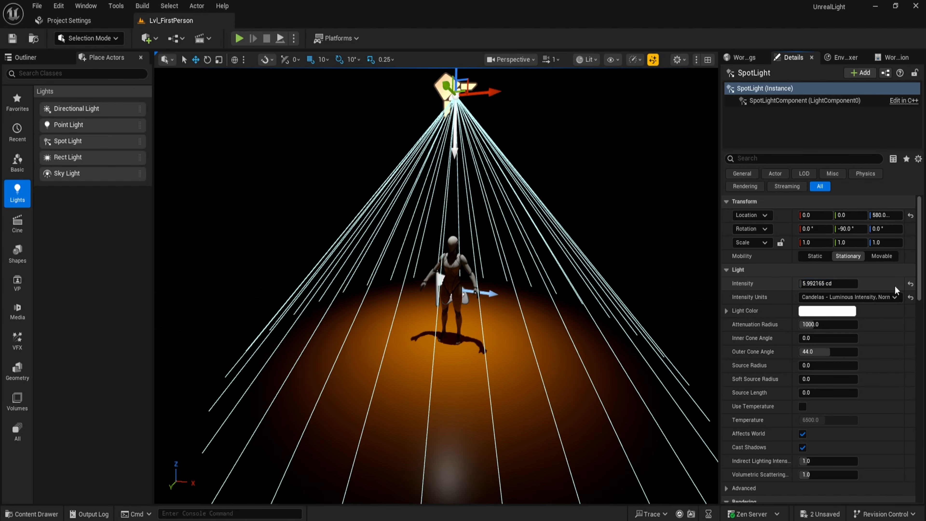
{"action": "left_click", "coordinate": [909, 285]}
{"action": "left_click", "coordinate": [850, 297]}
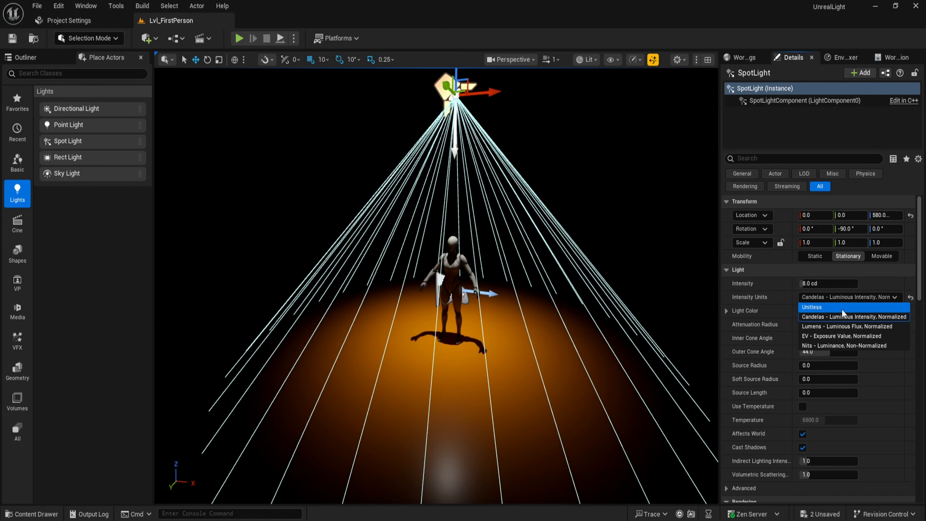
{"action": "left_click", "coordinate": [836, 326]}
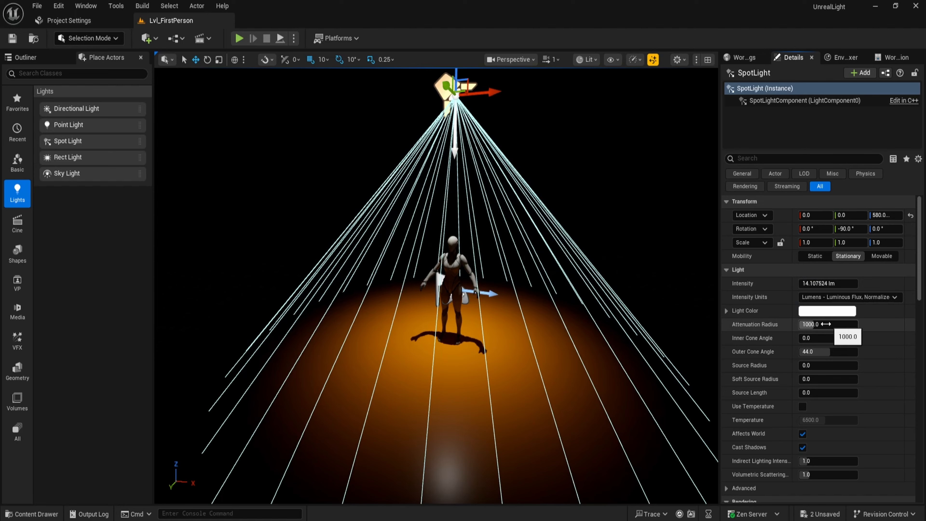
Try red, green and blue light colours in the Color Picker, then set the colour back to white and confirm.
{"action": "left_click", "coordinate": [816, 313]}
{"action": "left_click", "coordinate": [696, 308]}
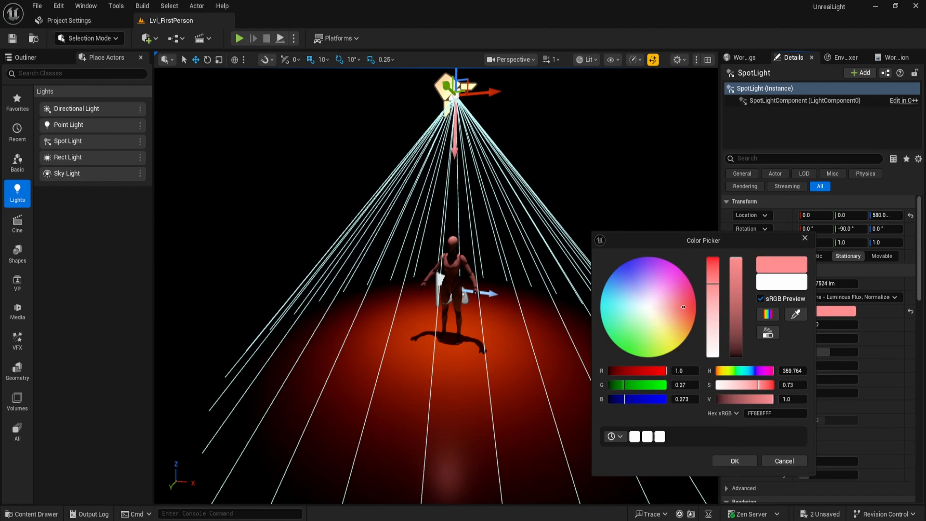
{"action": "left_click", "coordinate": [625, 345]}
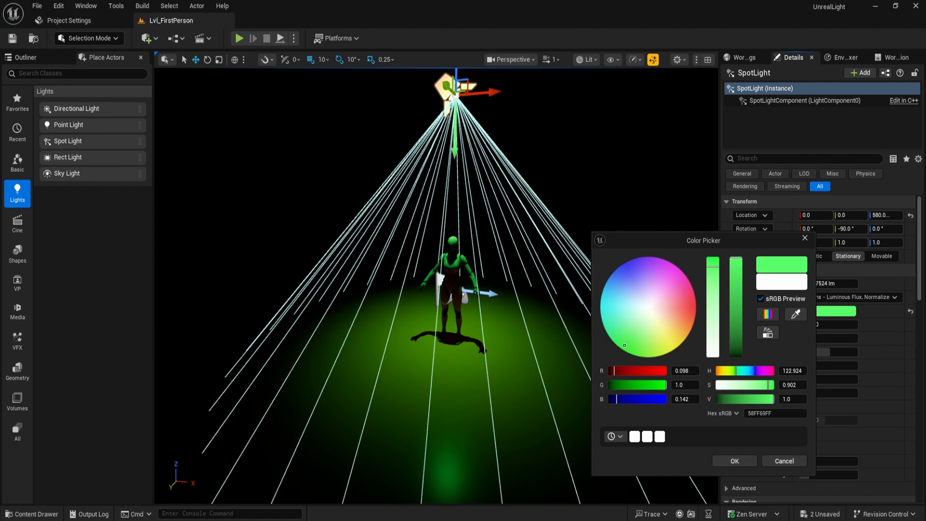
{"action": "left_click", "coordinate": [624, 263]}
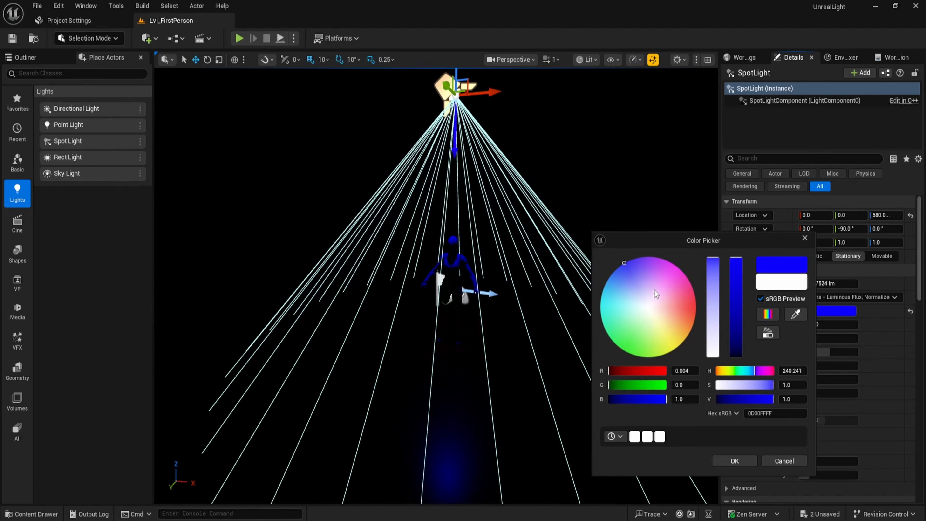
{"action": "left_click_drag", "start_coordinate": [717, 310], "coordinate": [714, 356]}
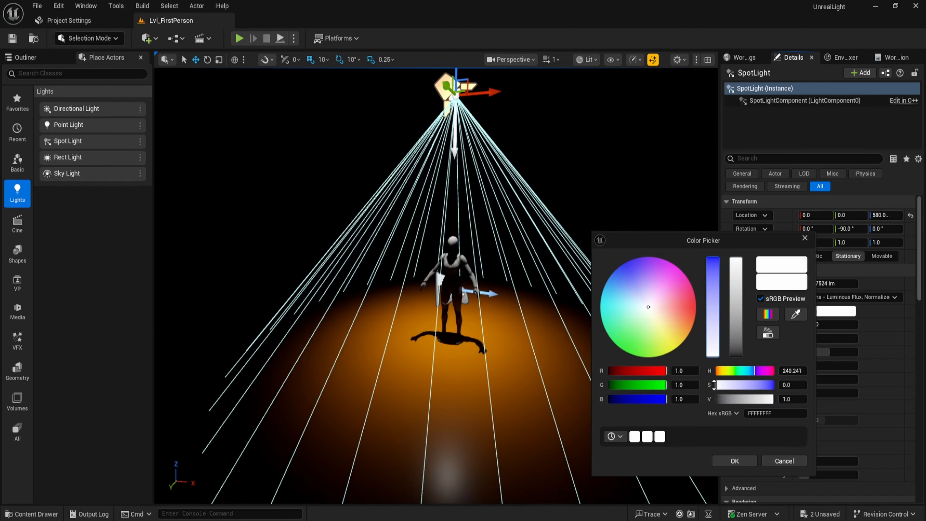
{"action": "left_click", "coordinate": [735, 461]}
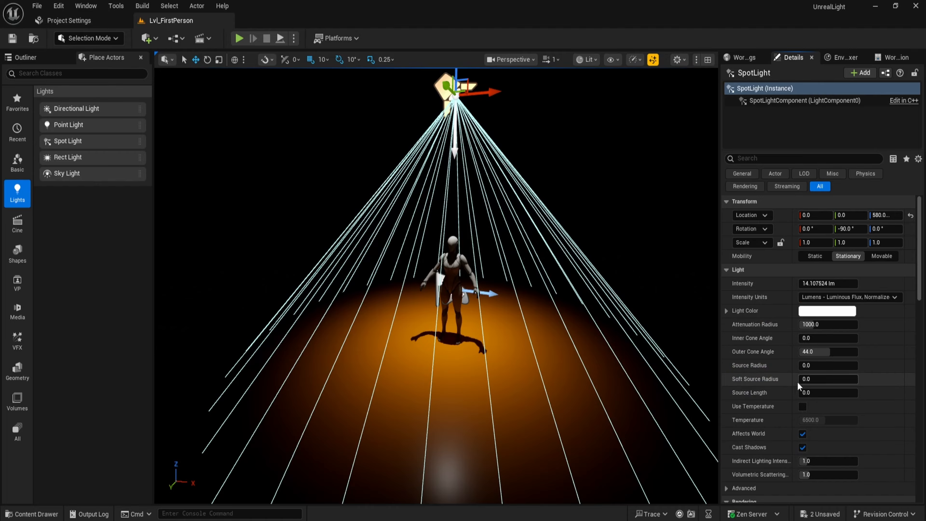
Adjust the Source Radius by dragging, entering 144, then dragging it to about 256.
{"action": "left_click_drag", "start_coordinate": [816, 365], "coordinate": [875, 365]}
{"action": "left_click", "coordinate": [815, 365]}
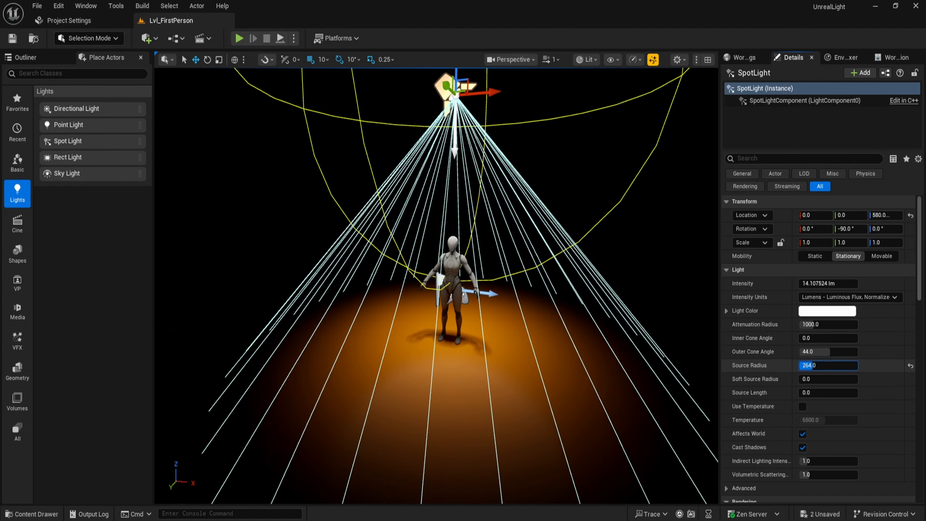
{"action": "type", "text": "144"}
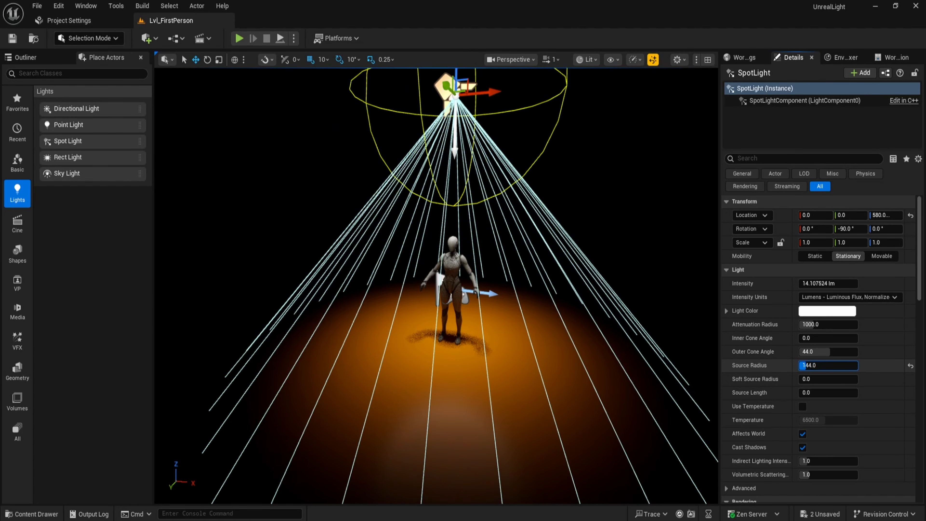
{"action": "mouse_move", "coordinate": [836, 367]}
{"action": "left_mouse_down"}
{"action": "mouse_move", "coordinate": [823, 367]}
{"action": "mouse_move", "coordinate": [836, 365]}
{"action": "left_mouse_up"}
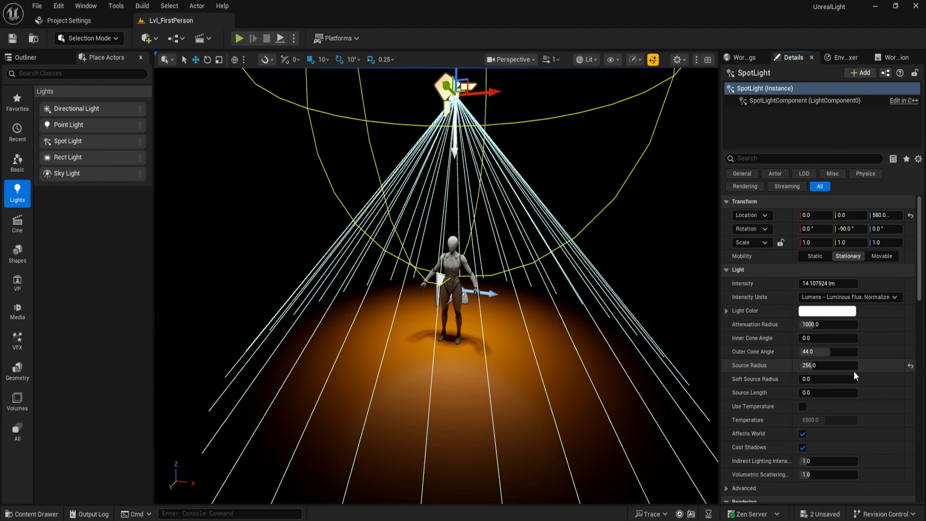
Drag the Soft Source Radius to about 800, then reset it and the Source Radius to their defaults.
{"action": "mouse_move", "coordinate": [839, 378]}
{"action": "left_mouse_down"}
{"action": "mouse_move", "coordinate": [817, 383]}
{"action": "mouse_move", "coordinate": [834, 382]}
{"action": "left_mouse_up"}
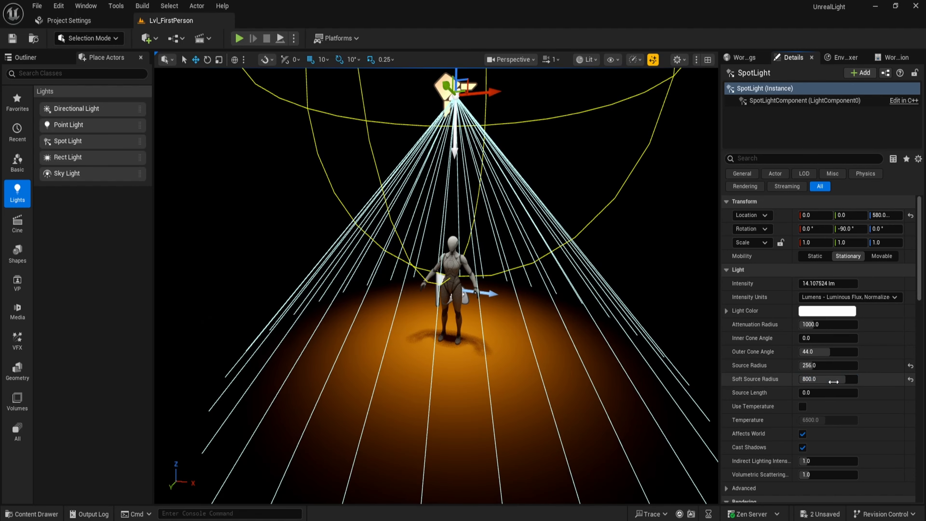
{"action": "left_click", "coordinate": [910, 379]}
{"action": "left_click", "coordinate": [911, 366]}
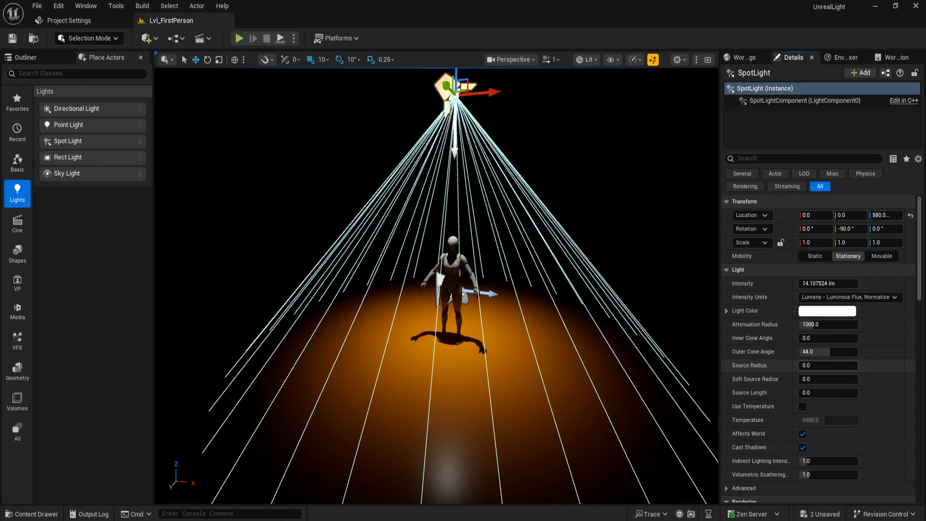
Drag the Source Radius to about 96 and Source Length to about 480, then reset both to defaults.
{"action": "left_click_drag", "start_coordinate": [809, 366], "coordinate": [812, 394]}
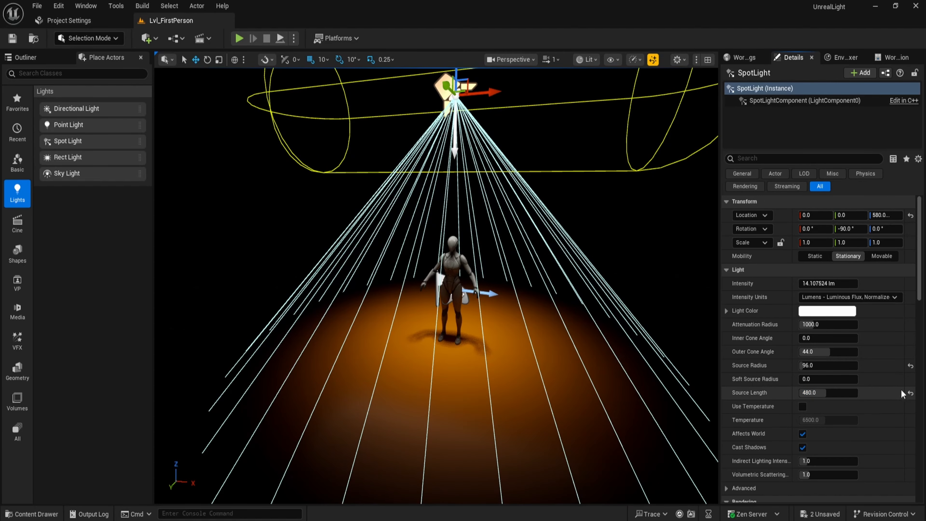
{"action": "left_click", "coordinate": [911, 393]}
{"action": "left_click", "coordinate": [911, 365]}
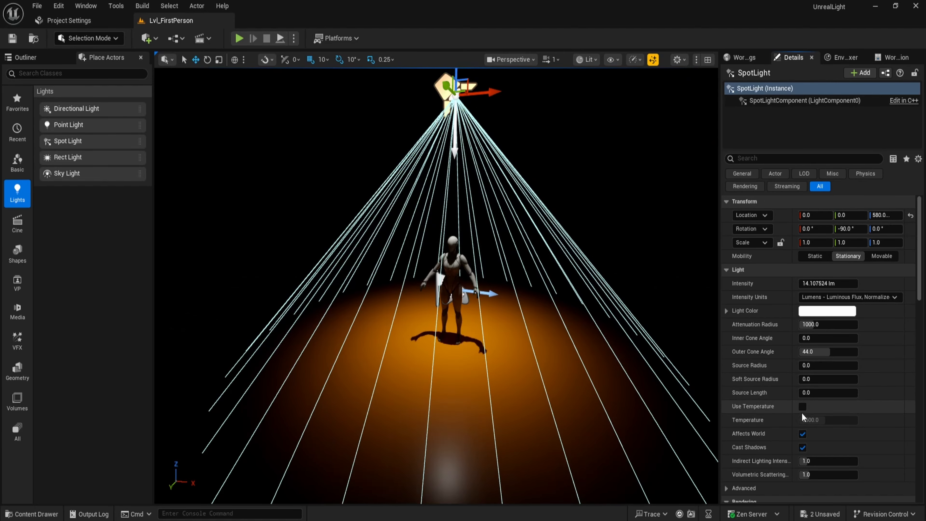
Enable Use Temperature, drag the Temperature to about 10785 then about 5902, and disable Use Temperature again.
{"action": "left_click", "coordinate": [802, 406]}
{"action": "left_click_drag", "start_coordinate": [823, 420], "coordinate": [815, 420]}
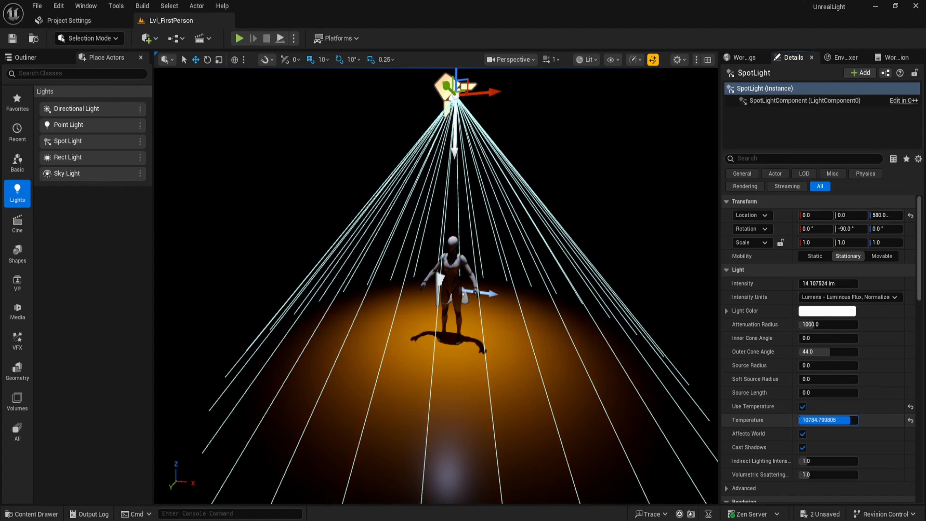
{"action": "left_click_drag", "start_coordinate": [820, 420], "coordinate": [819, 420]}
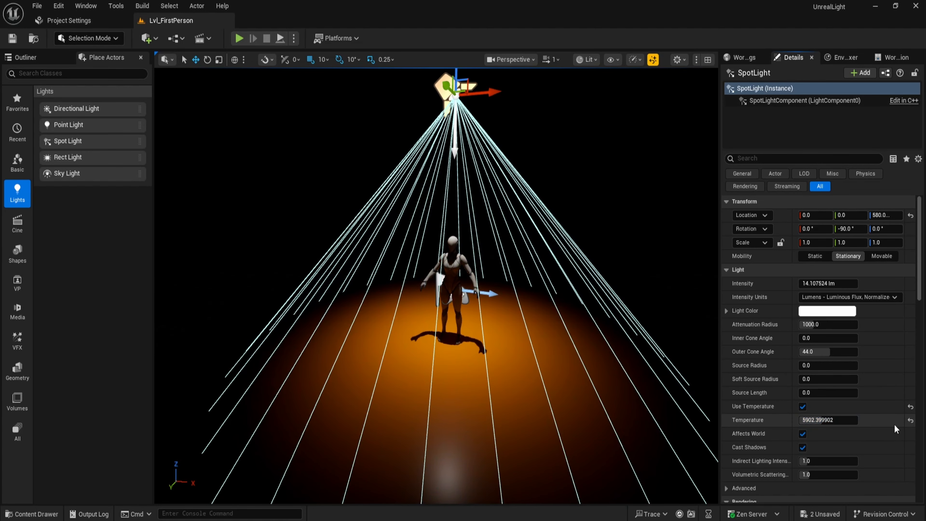
{"action": "left_click", "coordinate": [803, 406]}
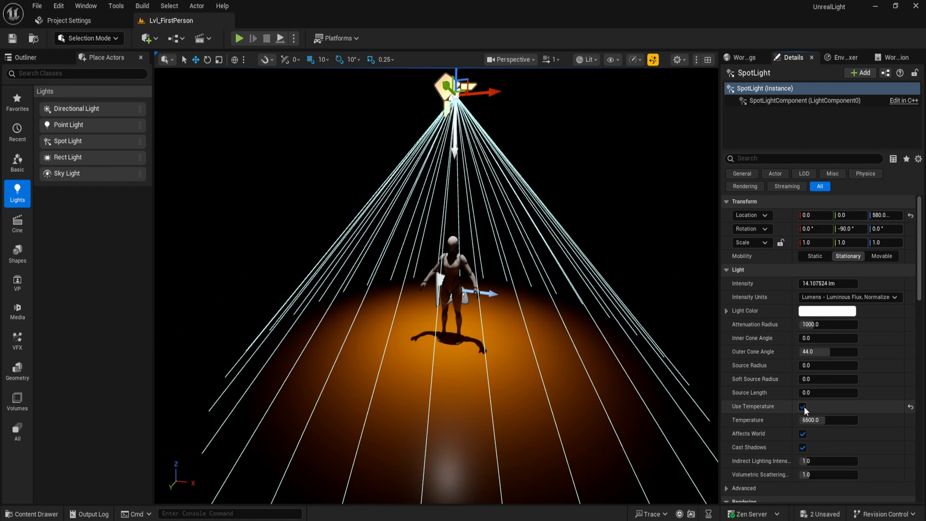
Toggle Affects World off and on several times, leaving it enabled.
{"action": "left_click", "coordinate": [804, 435]}
{"action": "left_click", "coordinate": [803, 435]}
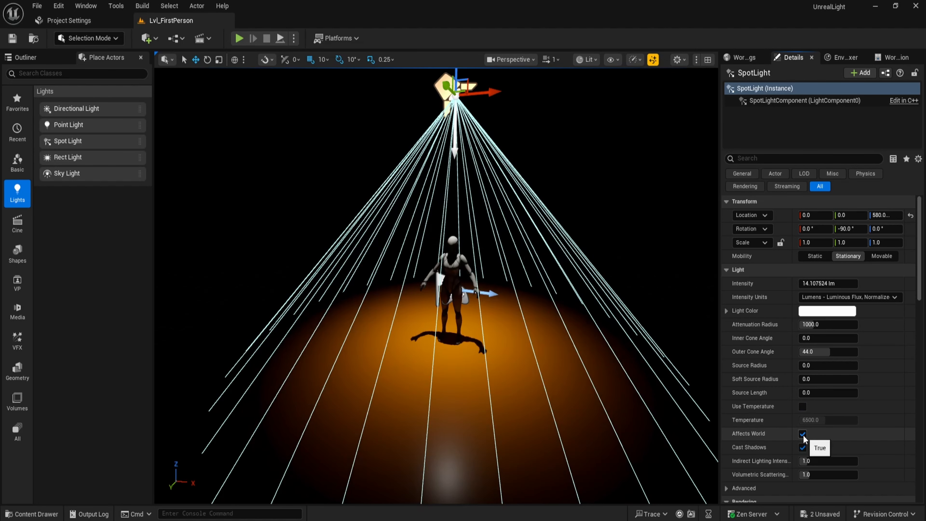
{"action": "left_click", "coordinate": [803, 435]}
{"action": "left_click", "coordinate": [803, 435]}
{"action": "left_click", "coordinate": [803, 435]}
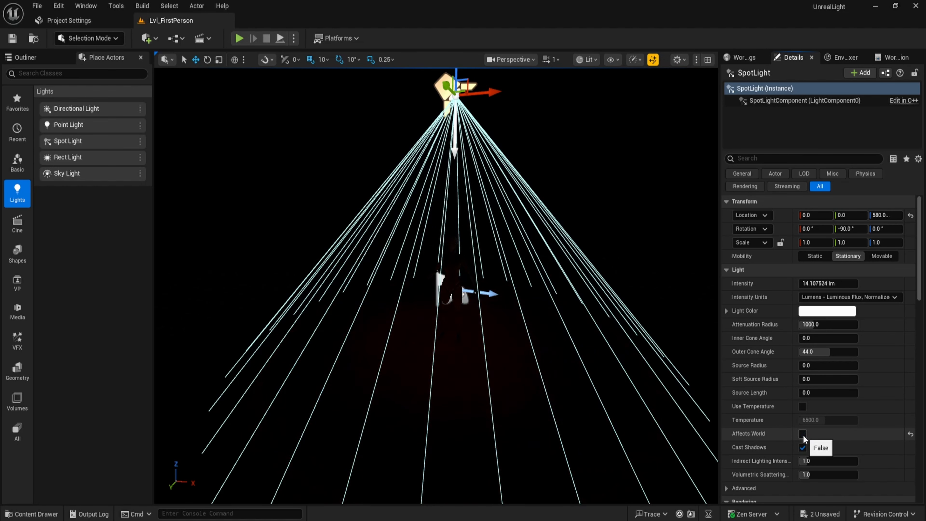
{"action": "left_click", "coordinate": [803, 435]}
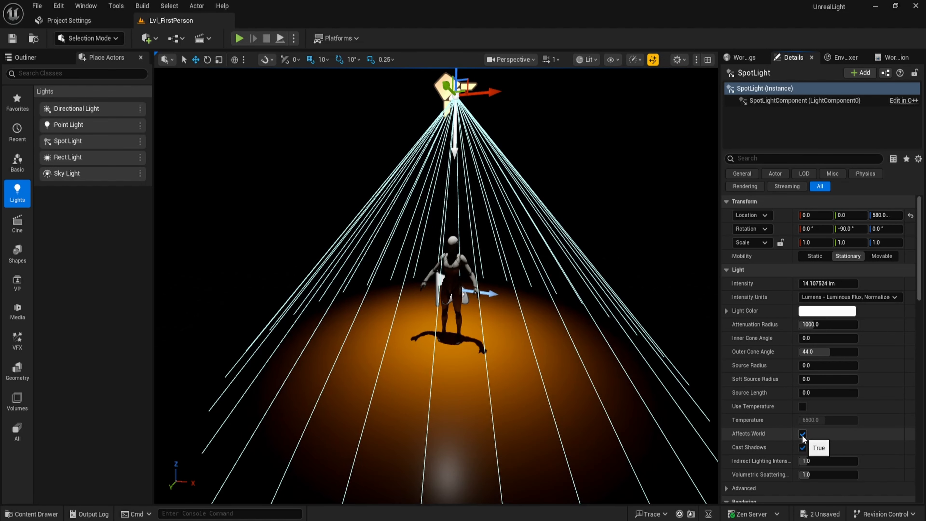
Toggle Cast Shadows off and on several times, leaving it enabled.
{"action": "left_click", "coordinate": [802, 448]}
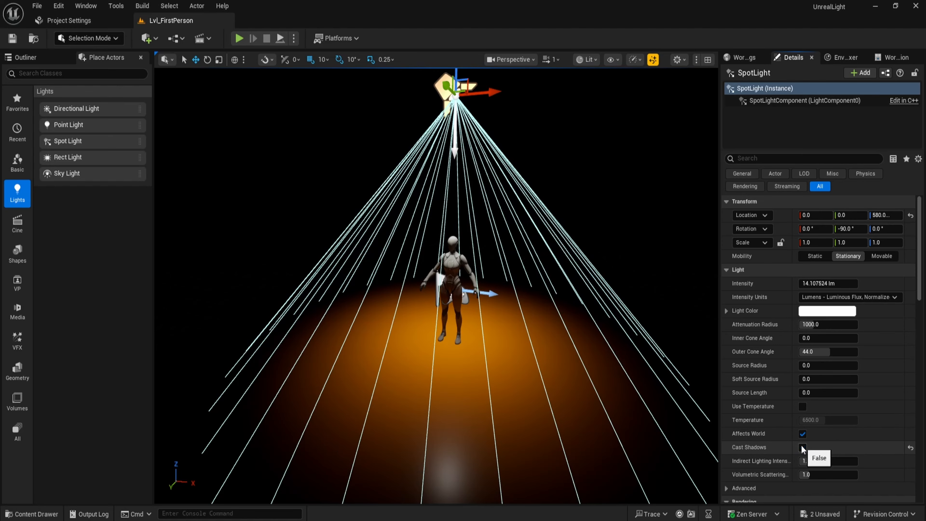
{"action": "left_click", "coordinate": [803, 448]}
{"action": "left_click", "coordinate": [802, 449]}
{"action": "left_click", "coordinate": [802, 449]}
{"action": "left_click", "coordinate": [803, 448]}
{"action": "left_click", "coordinate": [802, 448]}
{"action": "left_click", "coordinate": [803, 448]}
{"action": "left_click", "coordinate": [803, 449]}
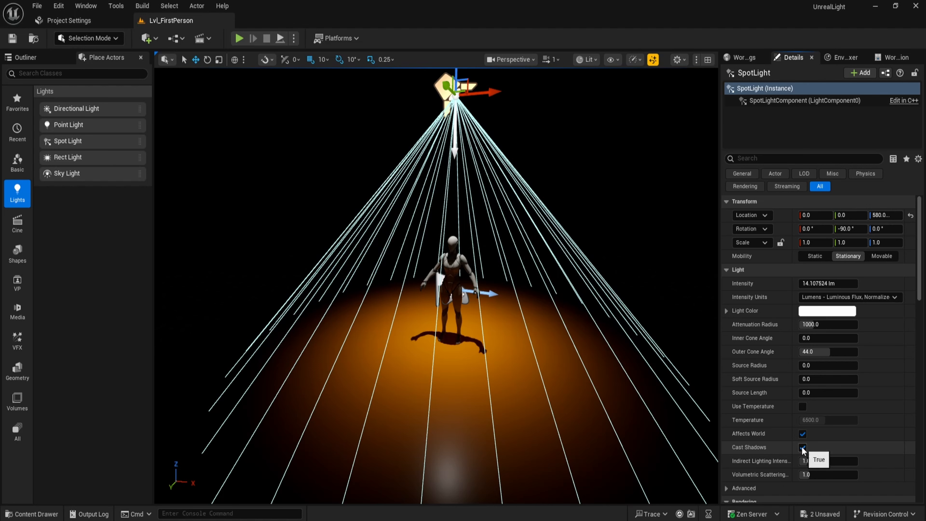
{"action": "left_click", "coordinate": [802, 448]}
{"action": "left_click", "coordinate": [803, 448]}
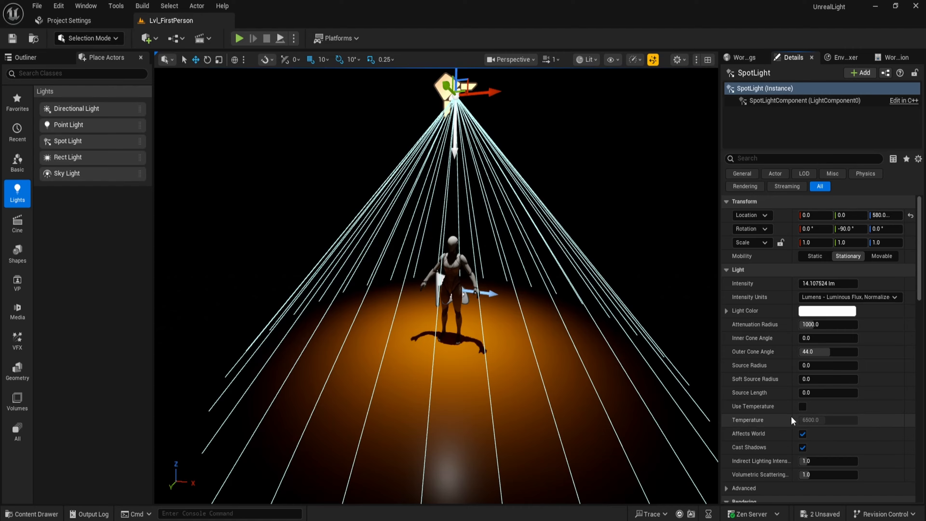
Narrow the spot light's cone to about 16 degrees inner and 26 degrees outer.
{"action": "left_click_drag", "start_coordinate": [814, 338], "coordinate": [832, 362]}
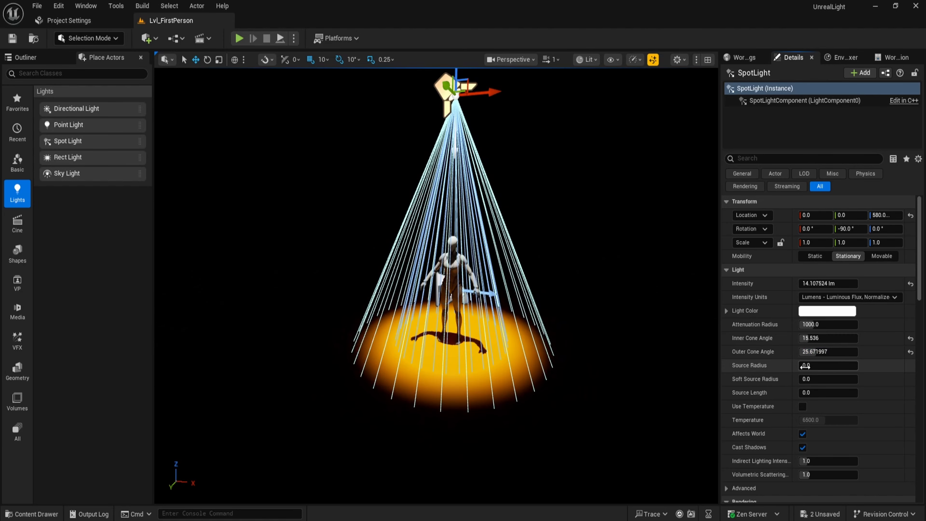
Set the spot light's color to a warm yellow (hex FFEC90FF).
{"action": "left_click", "coordinate": [827, 311]}
{"action": "left_click", "coordinate": [684, 306]}
{"action": "left_click_drag", "start_coordinate": [684, 306], "coordinate": [691, 305]}
{"action": "left_click", "coordinate": [676, 331]}
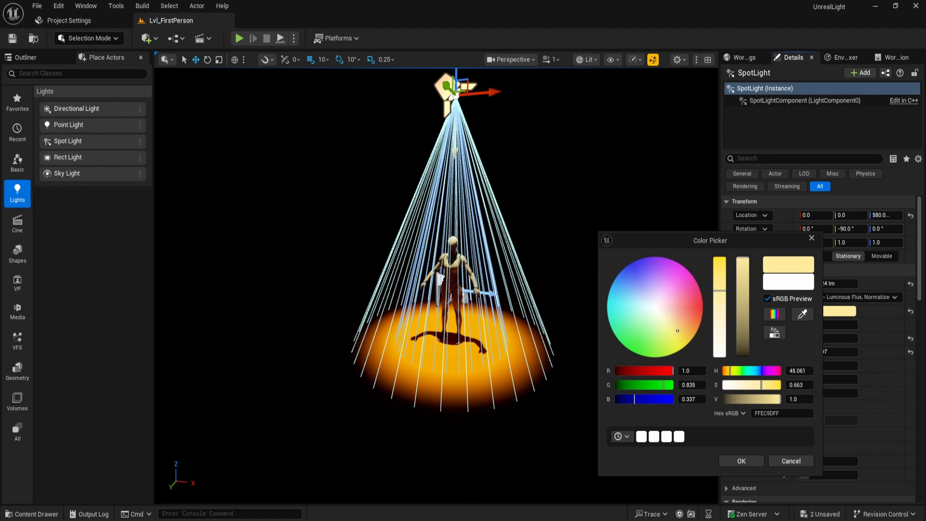
{"action": "left_click", "coordinate": [742, 461]}
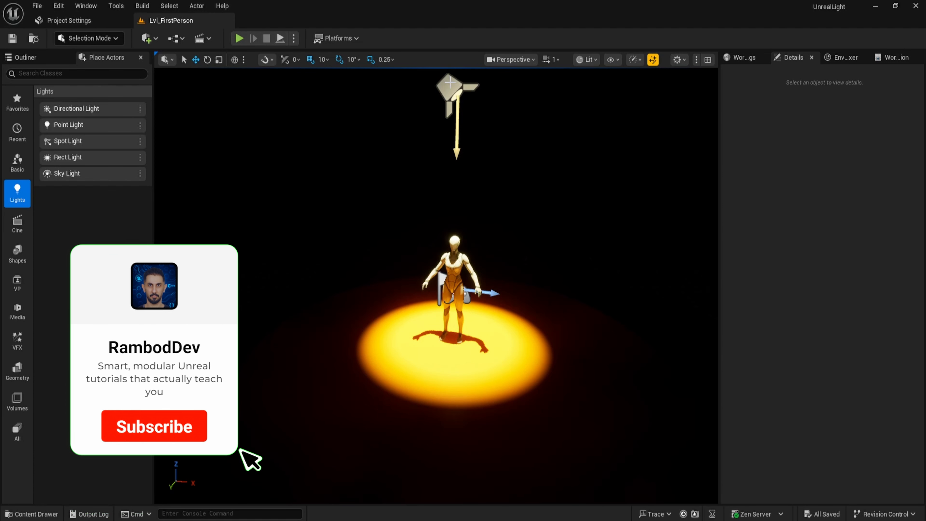
Select the spot light in the viewport and delete it.
{"action": "left_click", "coordinate": [456, 89]}
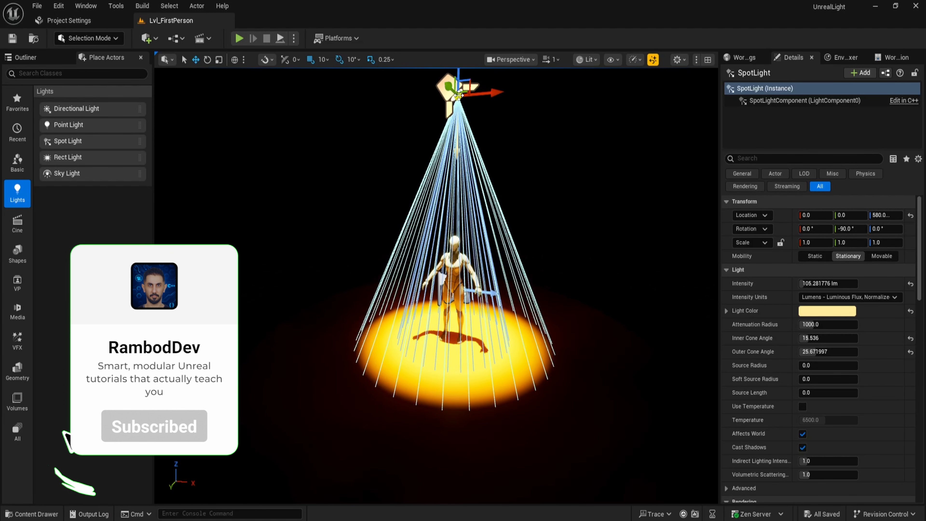
{"action": "key", "text": "Delete"}
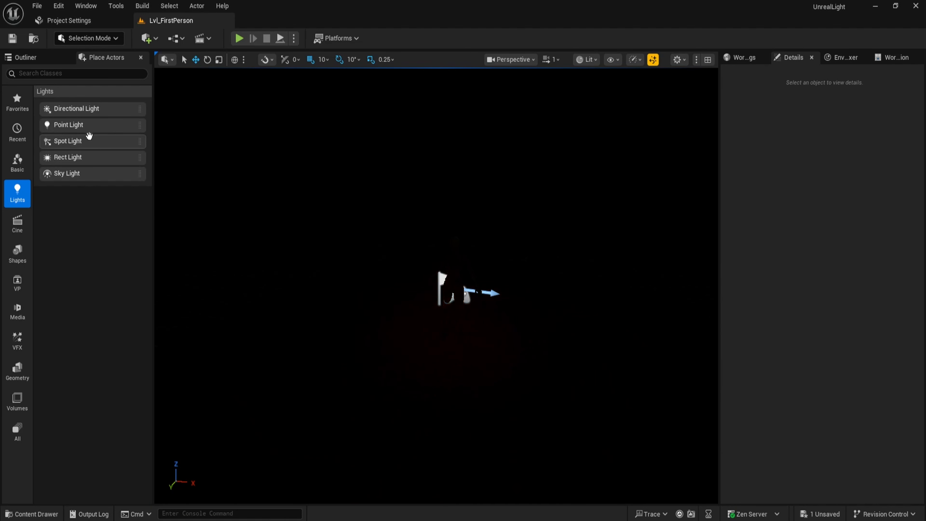
Place a rect light beside the mannequin and raise it to a height of about 320.
{"action": "left_click_drag", "start_coordinate": [72, 157], "coordinate": [406, 315]}
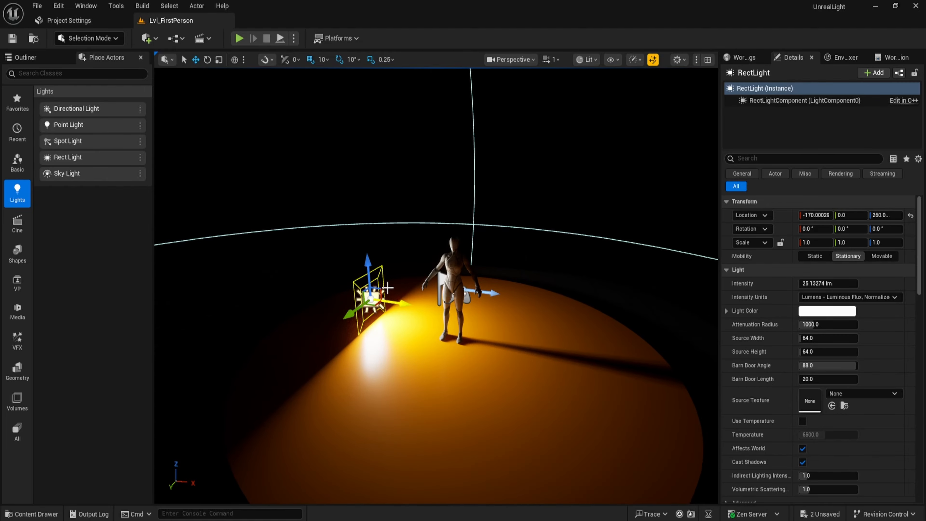
{"action": "left_click_drag", "start_coordinate": [370, 266], "coordinate": [360, 230]}
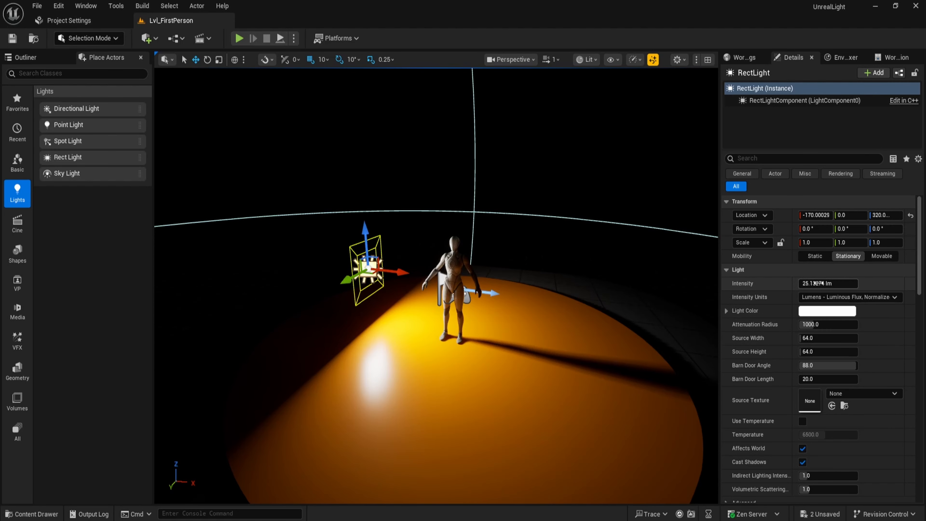
Drag the rect light's intensity up to about 402 lm, then reset it to its default.
{"action": "left_click_drag", "start_coordinate": [812, 285], "coordinate": [889, 287]}
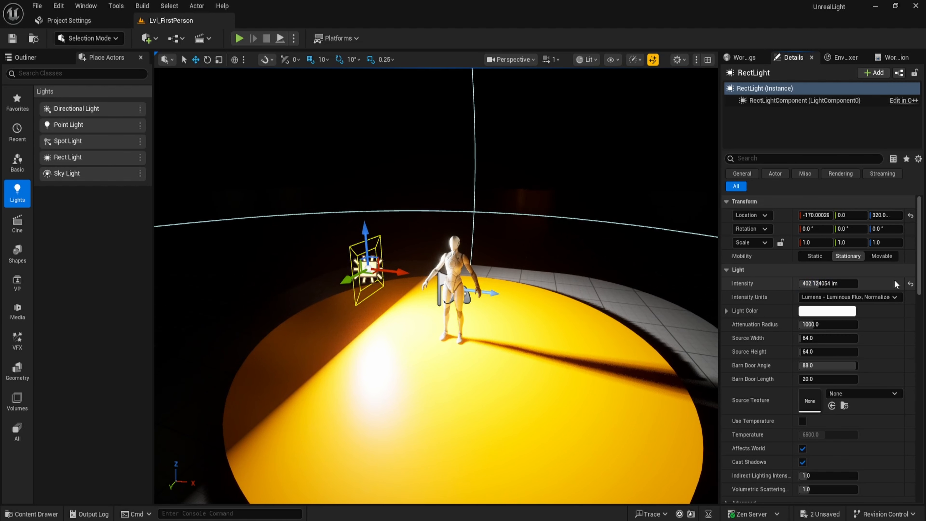
{"action": "left_click", "coordinate": [911, 284]}
Switch the intensity units to Unitless, drag the intensity to about 2020, then reset the units to default.
{"action": "left_click", "coordinate": [839, 297]}
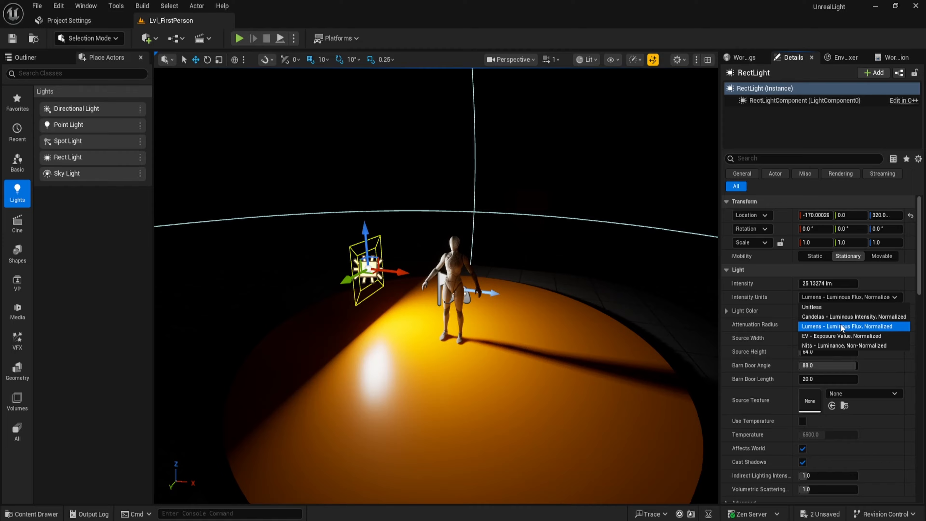
{"action": "left_click", "coordinate": [838, 308]}
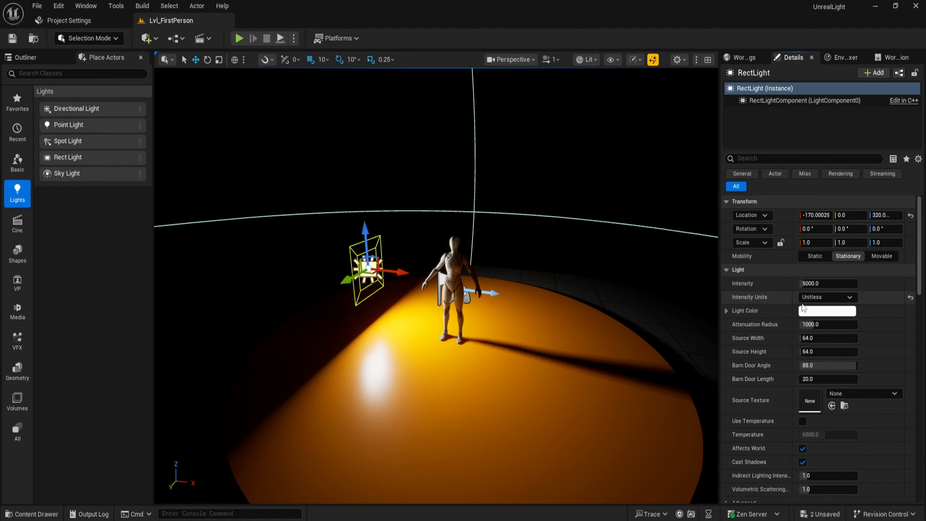
{"action": "left_click_drag", "start_coordinate": [839, 284], "coordinate": [844, 286]}
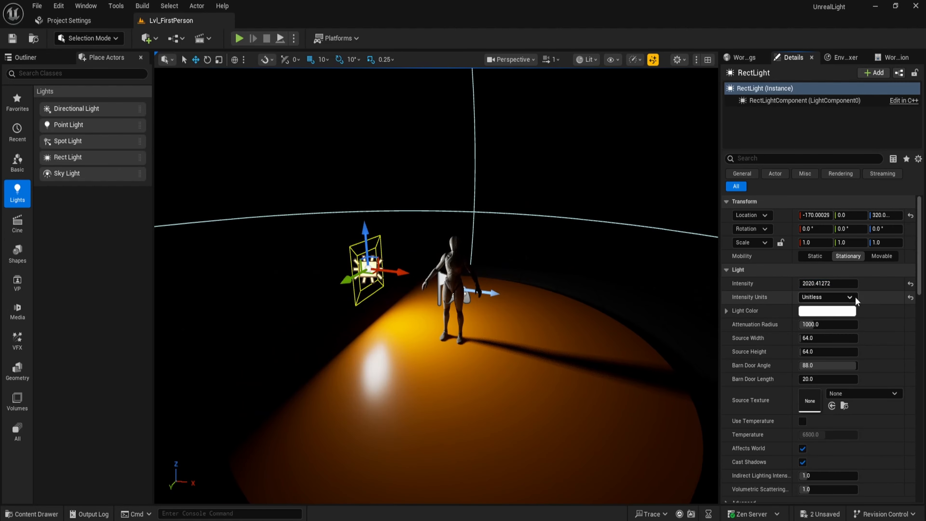
{"action": "left_click", "coordinate": [911, 298]}
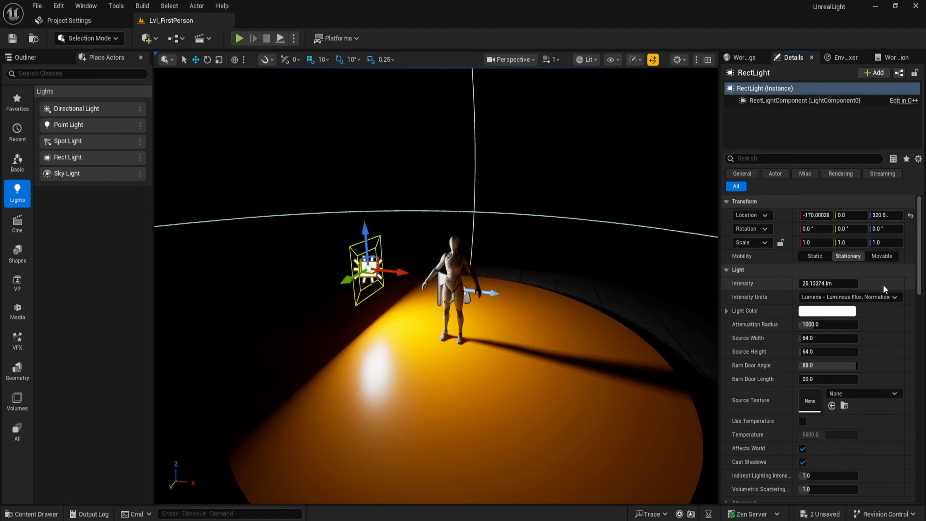
Preview red, green and blue rect light colors, then return the color to white and confirm.
{"action": "left_click", "coordinate": [828, 313]}
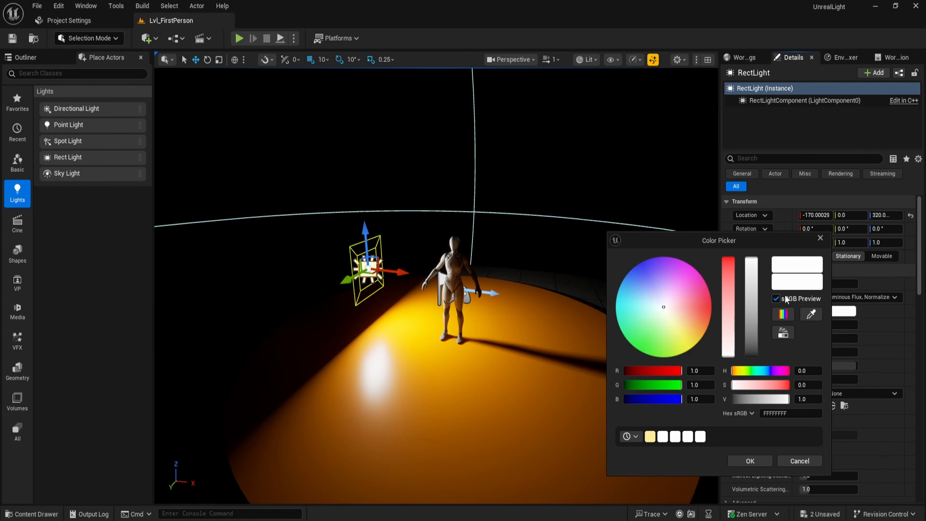
{"action": "left_click", "coordinate": [710, 307]}
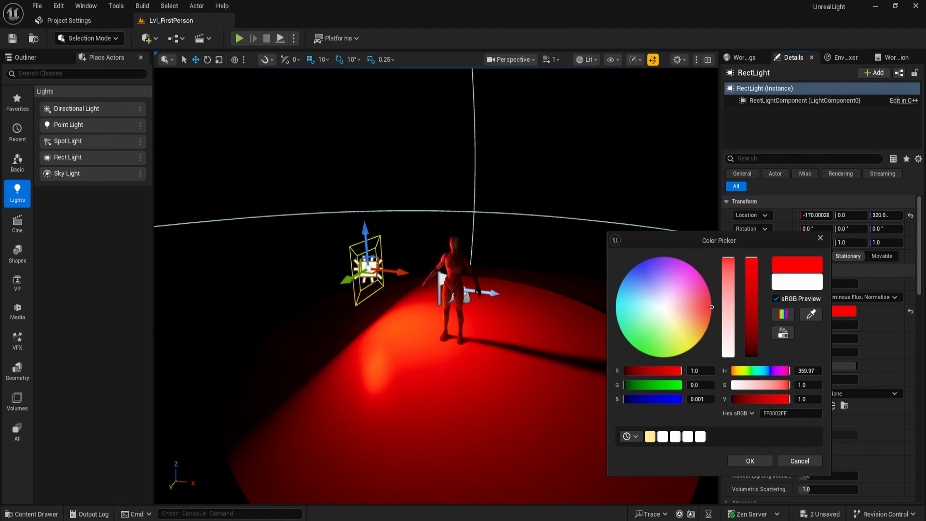
{"action": "left_click", "coordinate": [642, 351]}
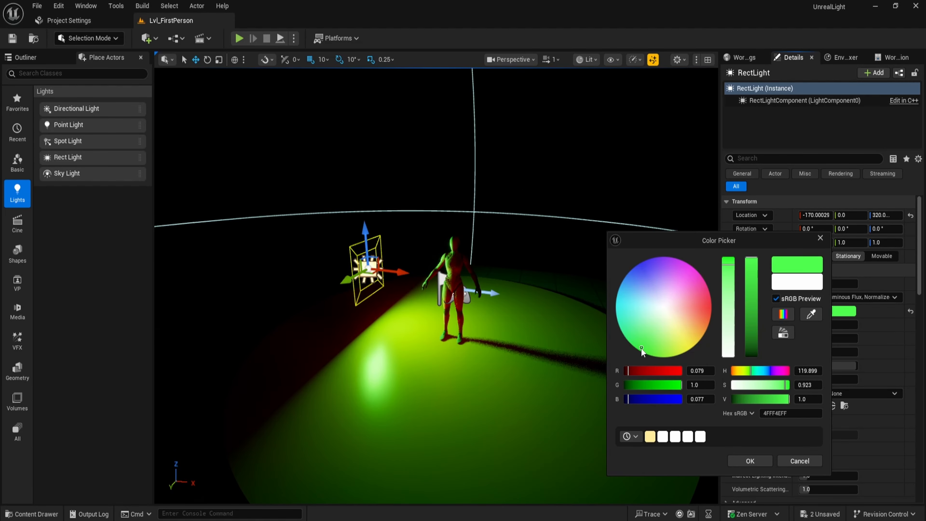
{"action": "left_click", "coordinate": [642, 265]}
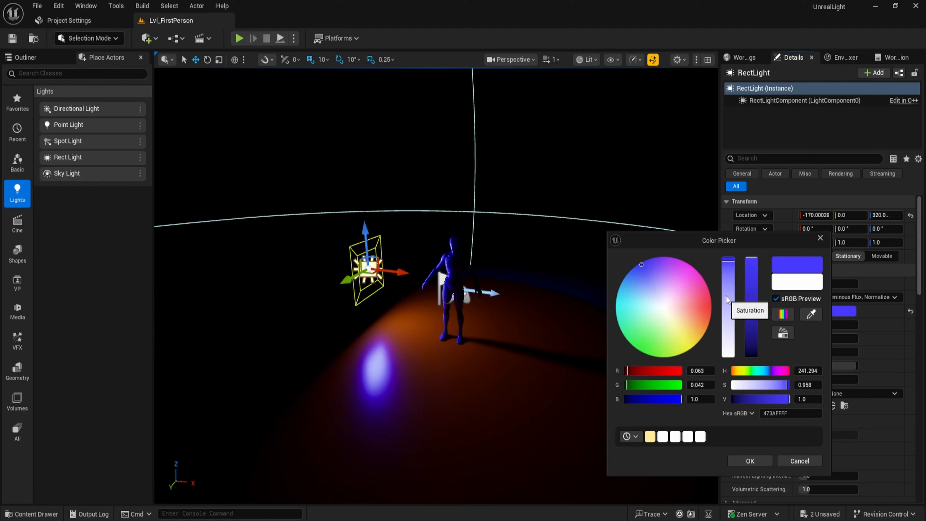
{"action": "left_click_drag", "start_coordinate": [728, 265], "coordinate": [732, 384]}
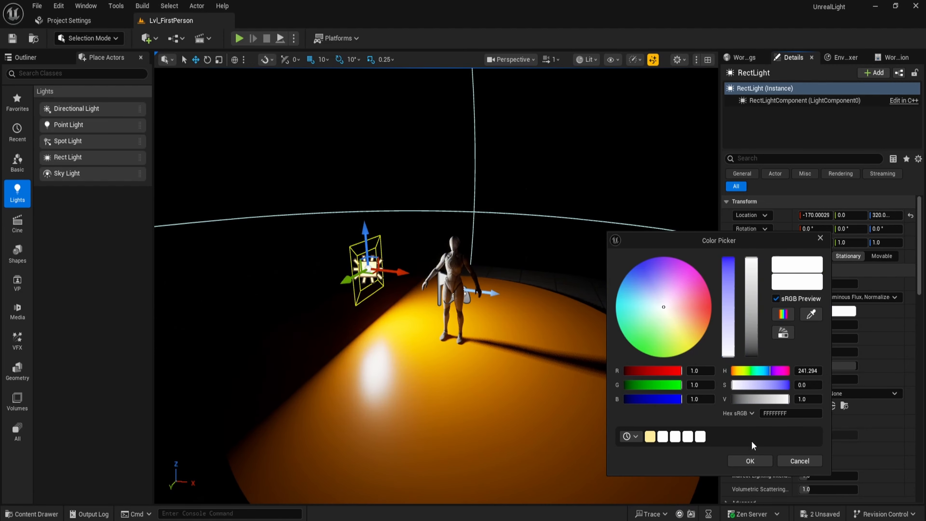
{"action": "left_click", "coordinate": [750, 457]}
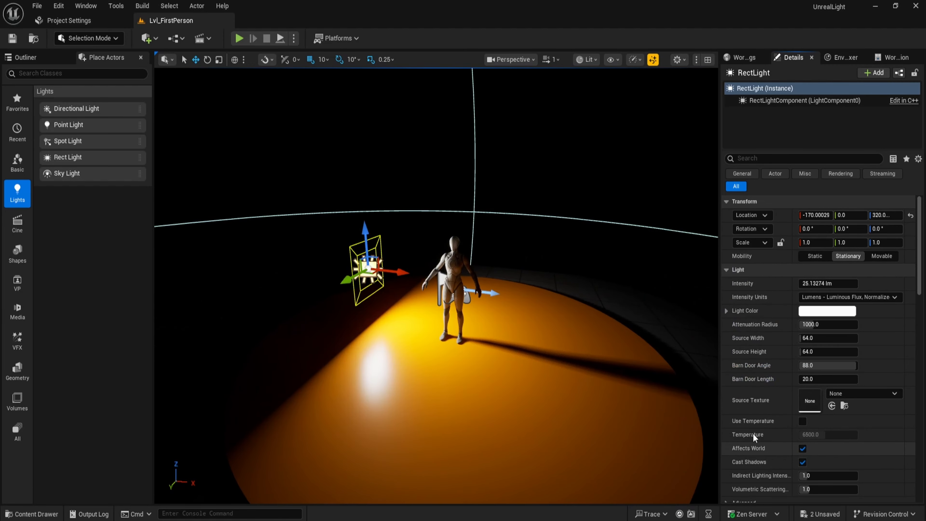
Try attenuation radius values of 500 and 2000, then reset the radius to its default.
{"action": "left_click", "coordinate": [808, 325]}
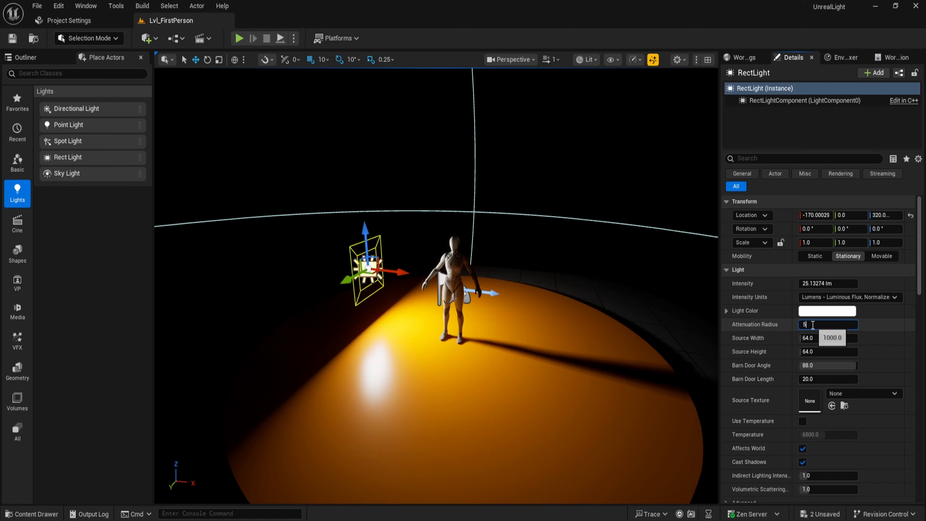
{"action": "type", "text": "500"}
{"action": "key", "text": "Return"}
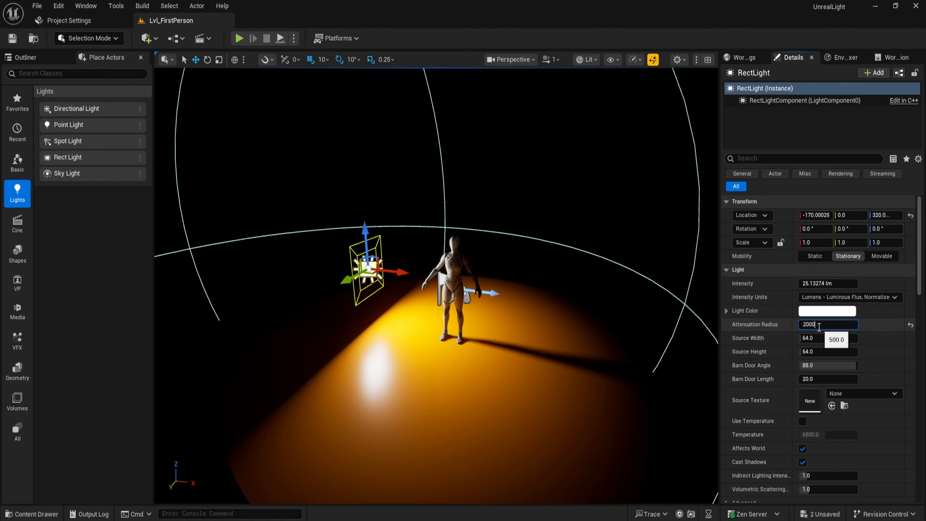
{"action": "type", "text": "2000"}
{"action": "key", "text": "Return"}
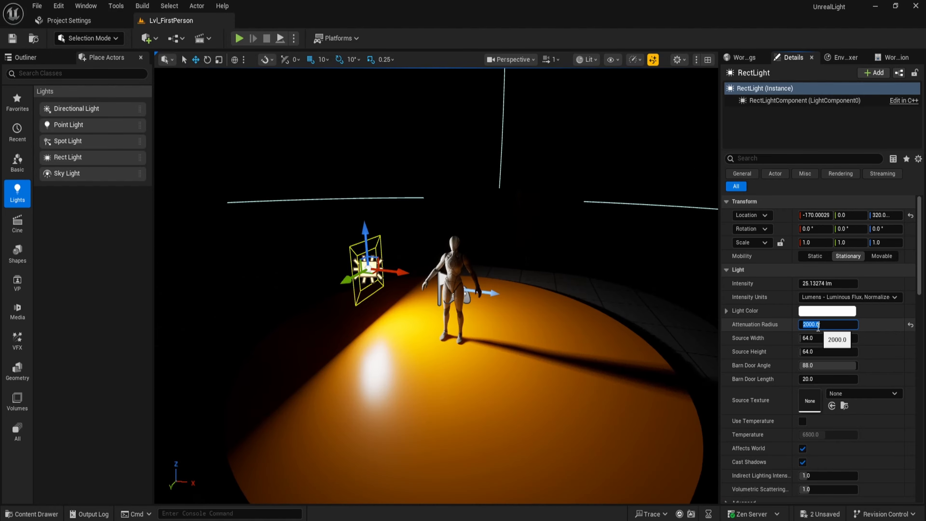
{"action": "left_click", "coordinate": [911, 325]}
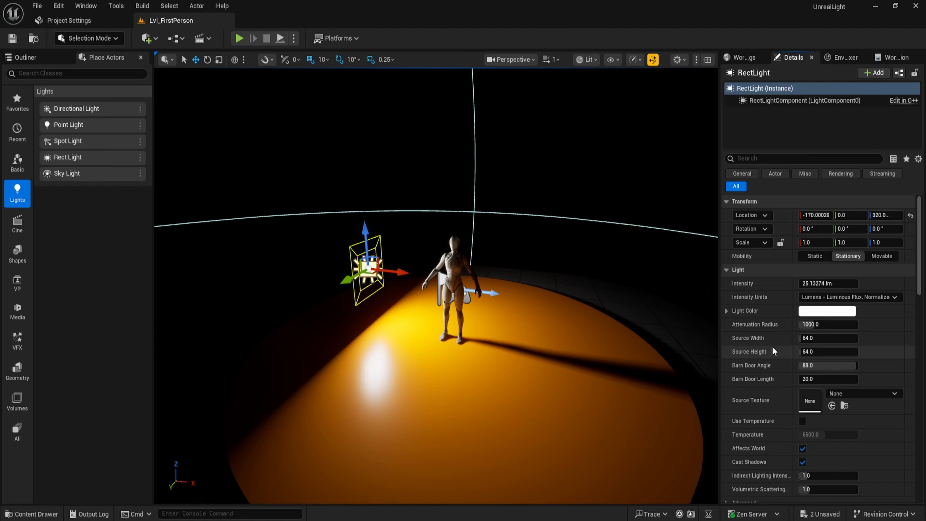
Drag the source width and height larger, then reset both to their defaults.
{"action": "left_click_drag", "start_coordinate": [813, 338], "coordinate": [839, 348]}
{"action": "left_click", "coordinate": [911, 352]}
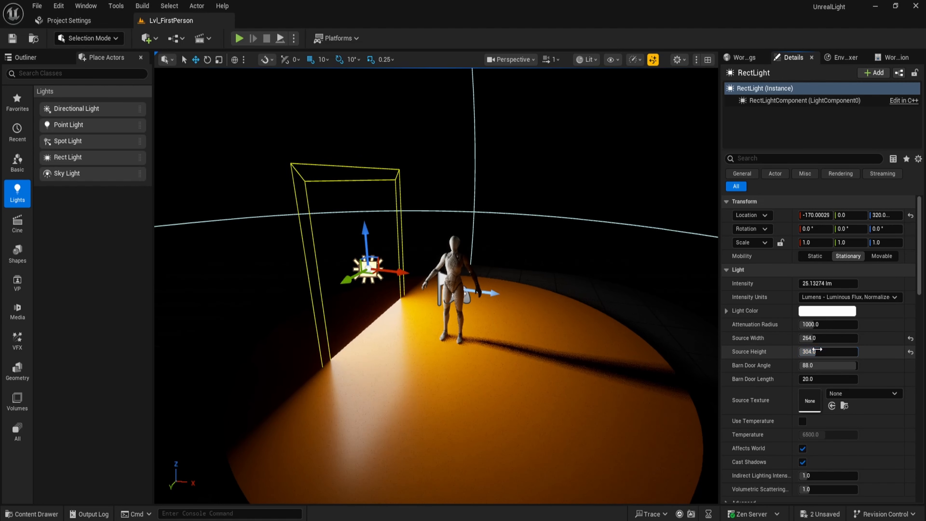
{"action": "left_click", "coordinate": [911, 338]}
{"action": "left_click", "coordinate": [911, 352]}
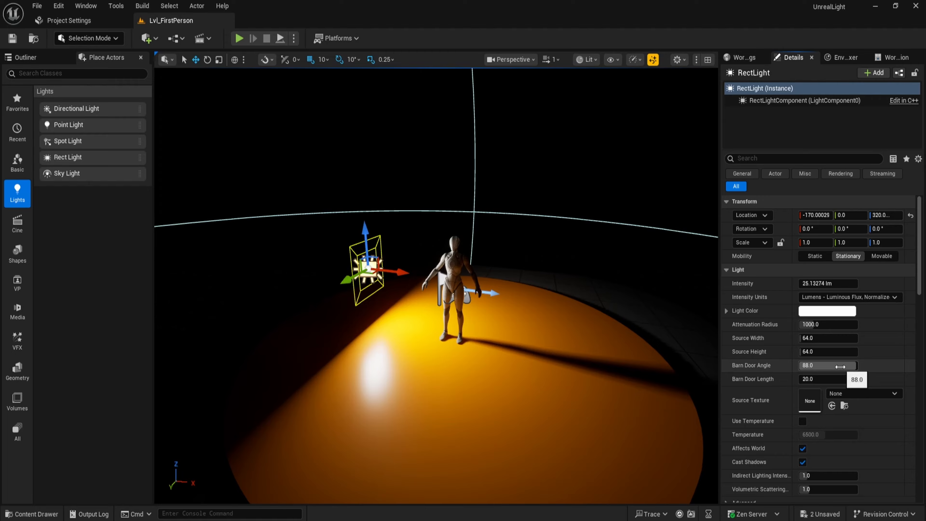
Drag the barn door angle down to about 18 and adjust the barn door length, then reset both.
{"action": "left_click_drag", "start_coordinate": [843, 366], "coordinate": [815, 378]}
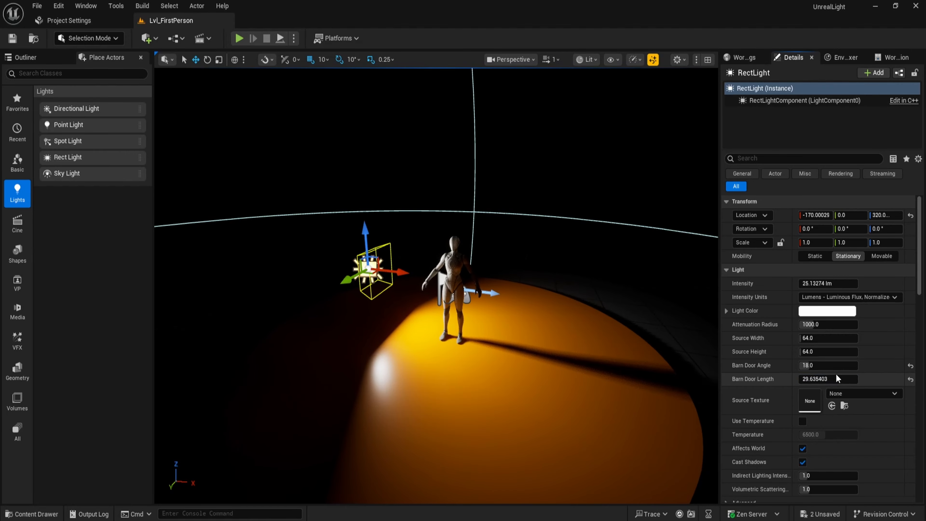
{"action": "left_click_drag", "start_coordinate": [837, 378], "coordinate": [836, 379]}
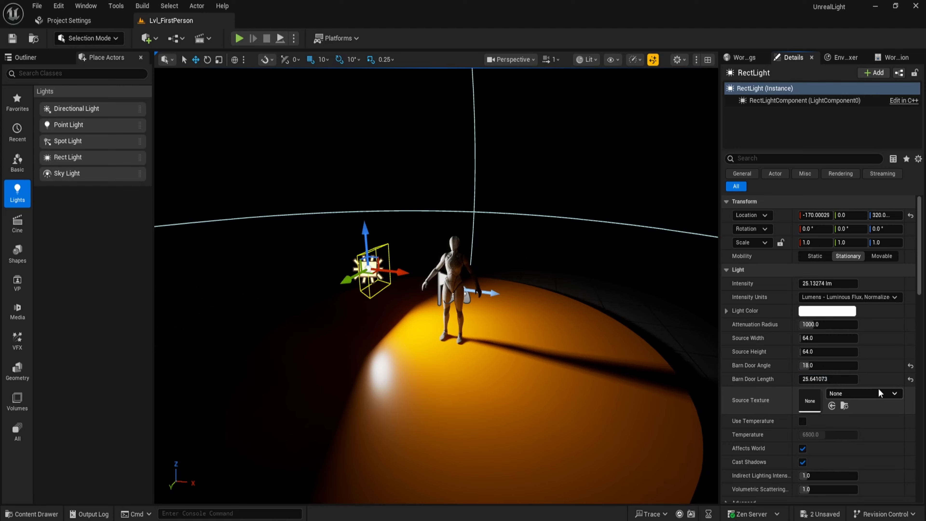
{"action": "left_click", "coordinate": [910, 379]}
{"action": "left_click", "coordinate": [911, 366]}
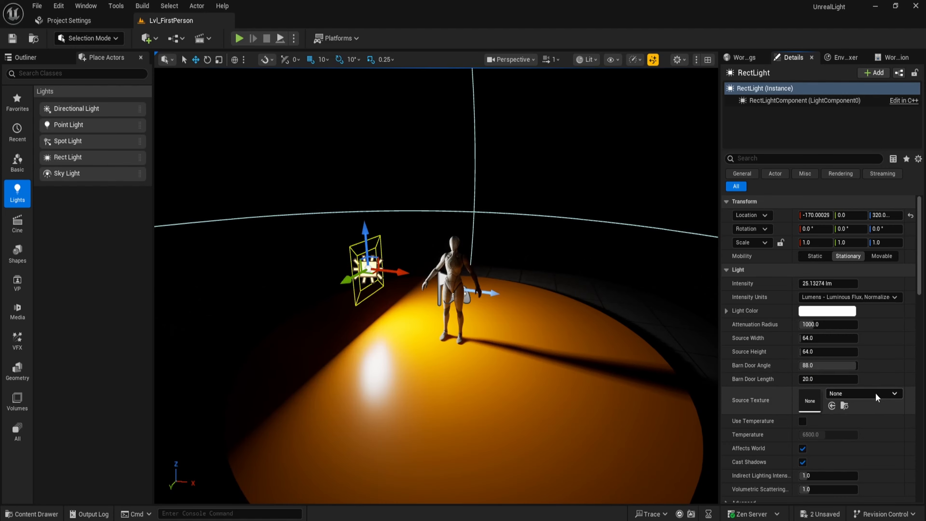
Try the AICON-Green and AICON-Red source textures, then reset the source texture to none.
{"action": "left_click", "coordinate": [875, 394]}
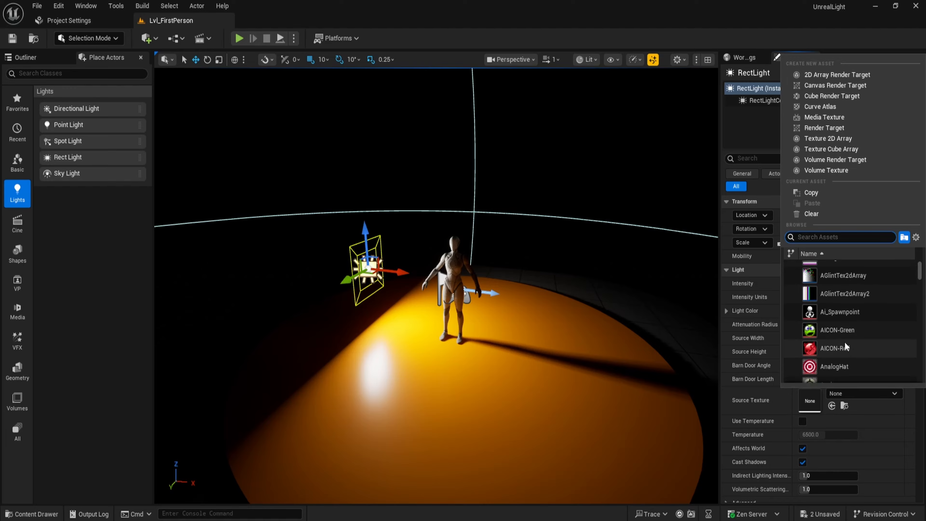
{"action": "left_click", "coordinate": [844, 330]}
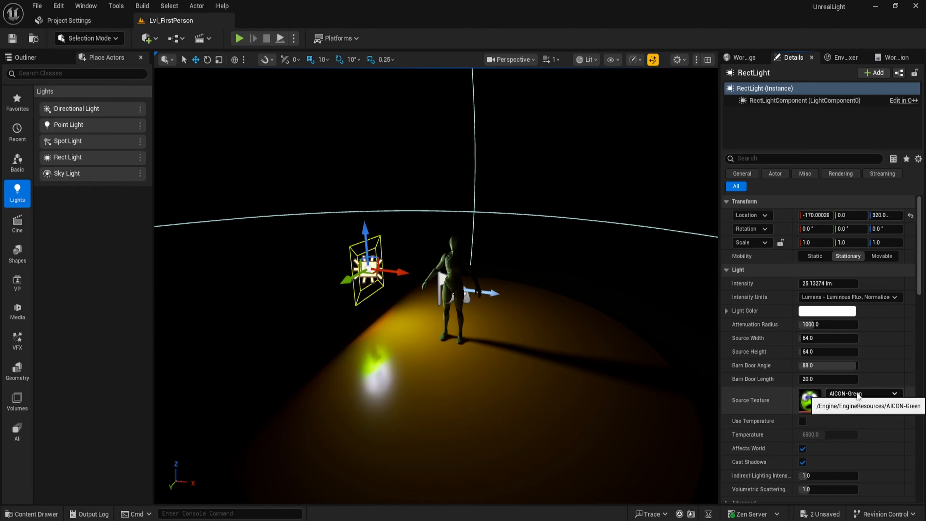
{"action": "left_click", "coordinate": [881, 393]}
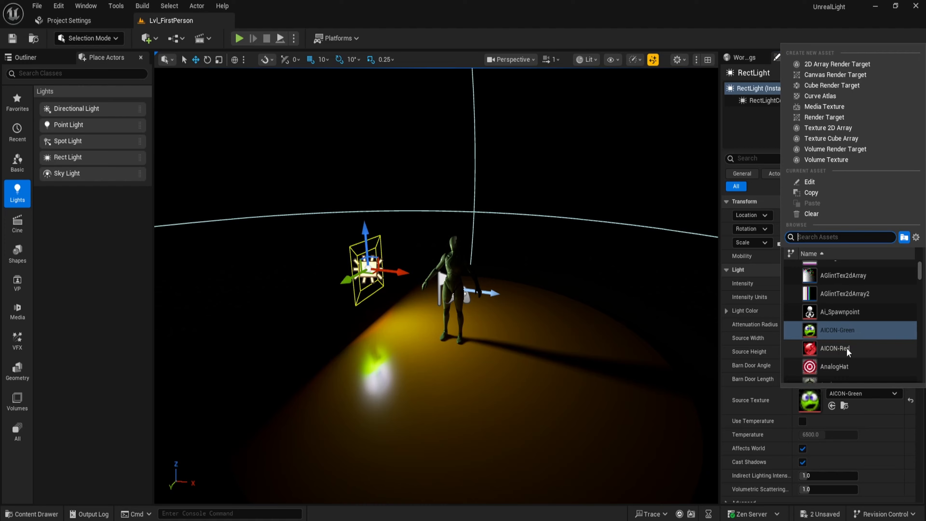
{"action": "left_click", "coordinate": [840, 348]}
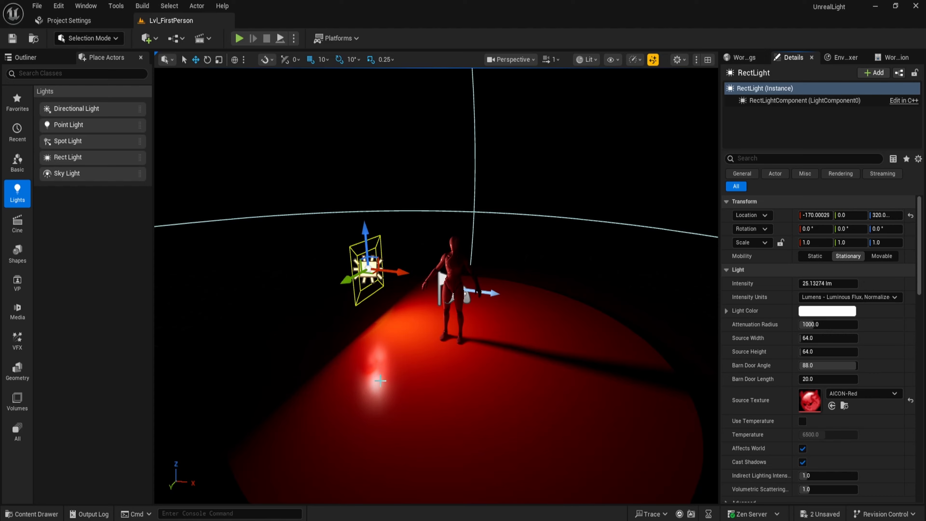
{"action": "left_click", "coordinate": [910, 401]}
Enable Use Temperature on the rect light and set its temperature to 3000.
{"action": "scroll", "coordinate": [920, 290], "scroll_direction": "down", "scroll_amount": 3}
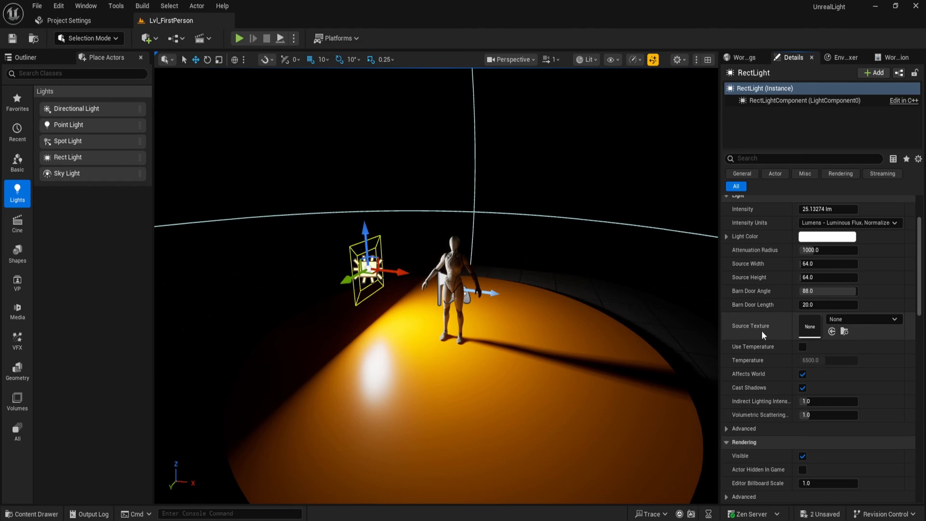
{"action": "left_click", "coordinate": [804, 347]}
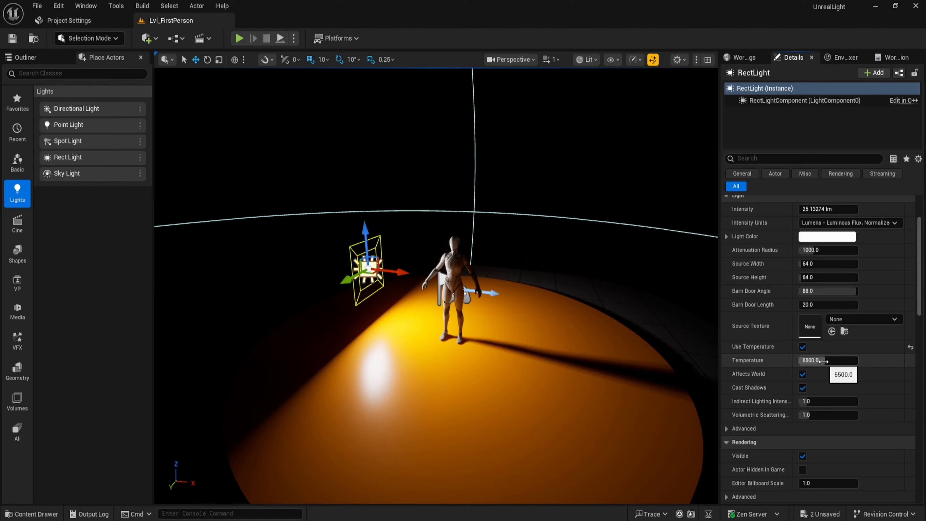
{"action": "left_click", "coordinate": [824, 362]}
{"action": "type", "text": "3000"}
{"action": "key", "text": "Return"}
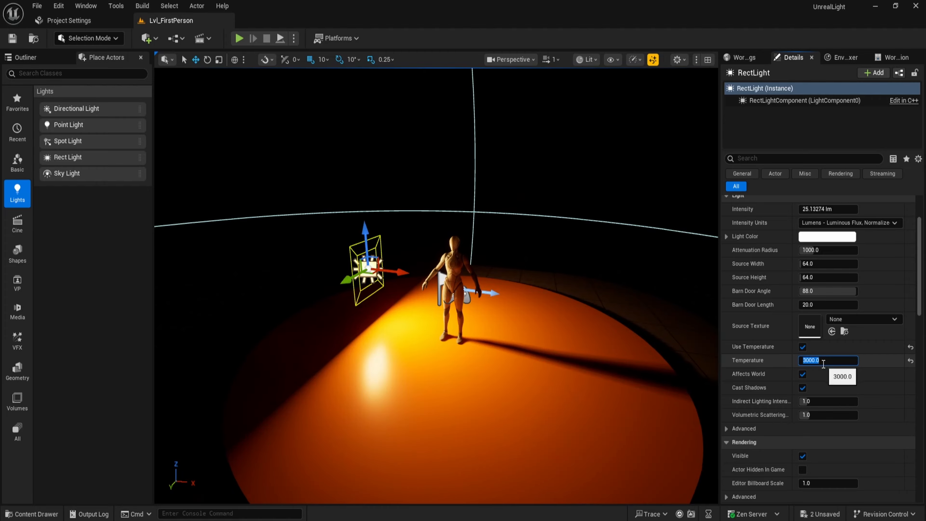
{"action": "left_click", "coordinate": [778, 362]}
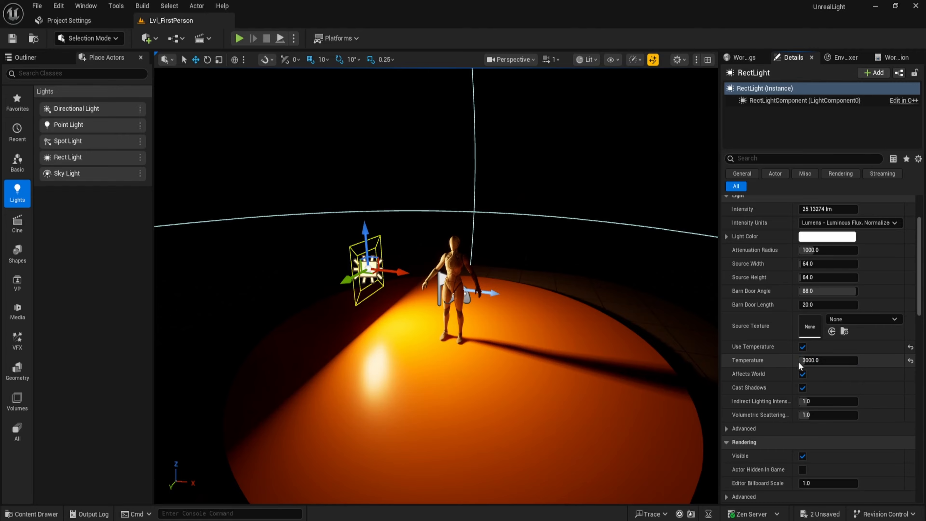
Set the rect light's temperature to 6500.
{"action": "left_click", "coordinate": [822, 362]}
{"action": "type", "text": "650"}
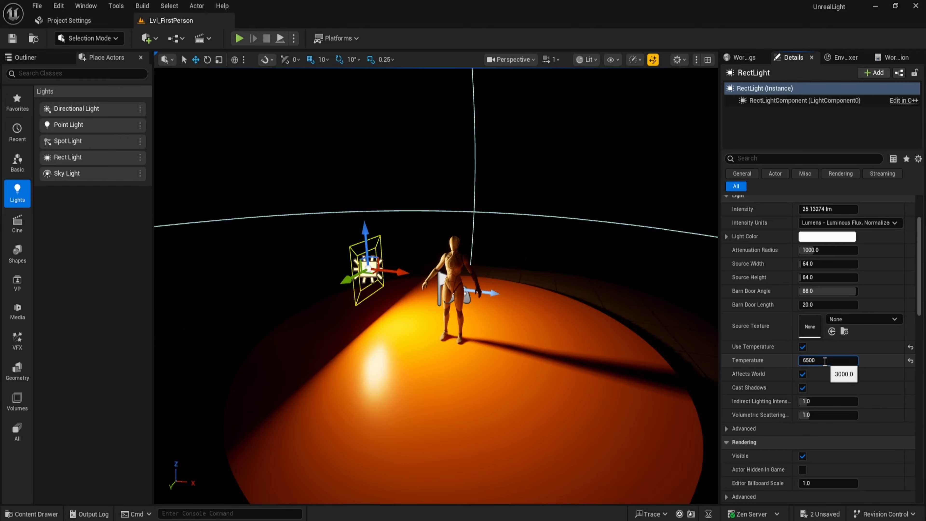
{"action": "type", "text": "0"}
{"action": "key", "text": "Return"}
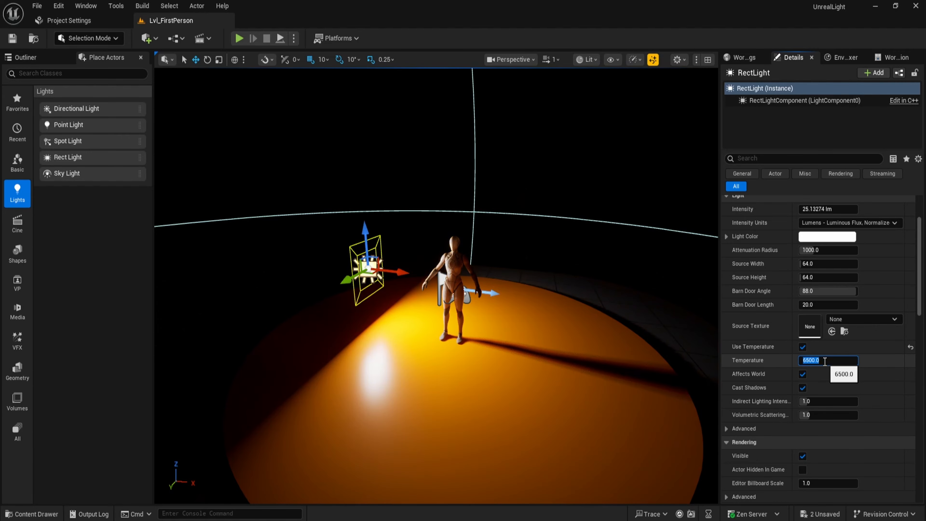
{"action": "left_click", "coordinate": [774, 376]}
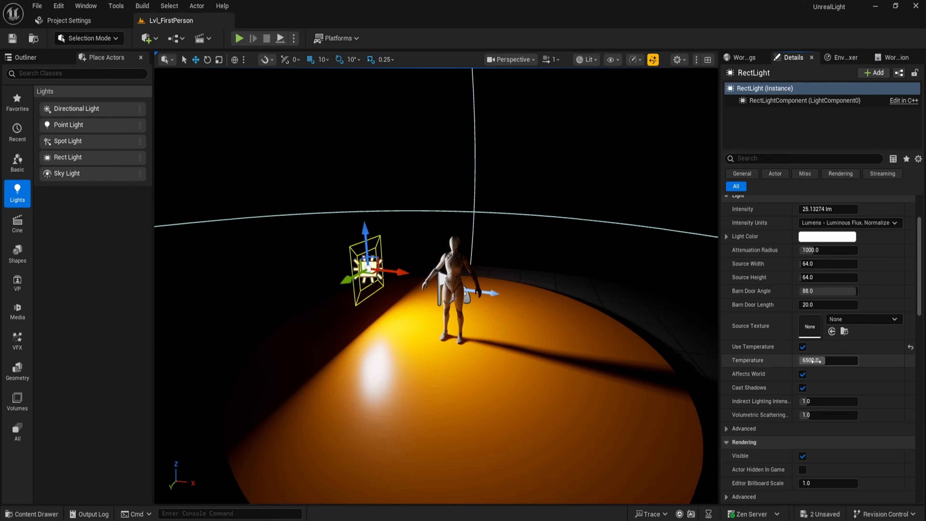
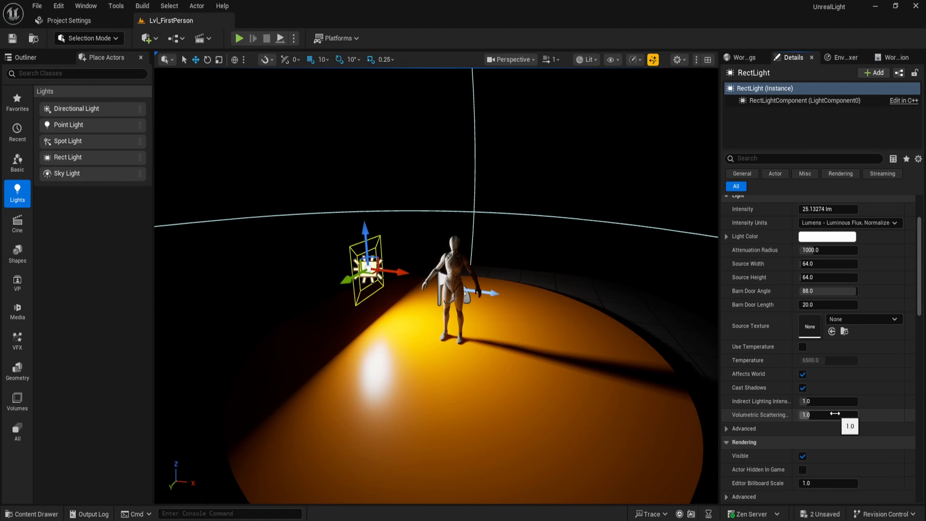
Switch the rect light's mobility through Static and Movable, ending on Stationary.
{"action": "scroll", "coordinate": [762, 284], "scroll_direction": "up", "scroll_amount": 3}
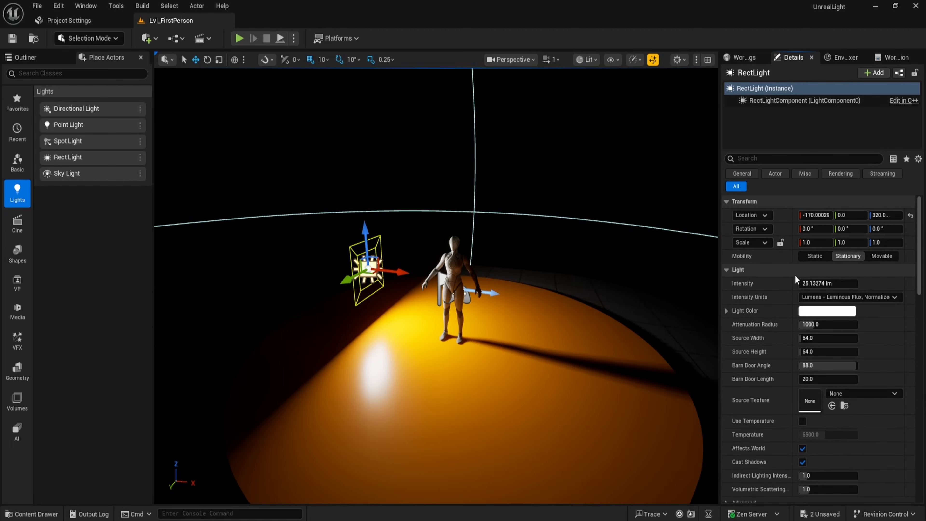
{"action": "left_click", "coordinate": [841, 257]}
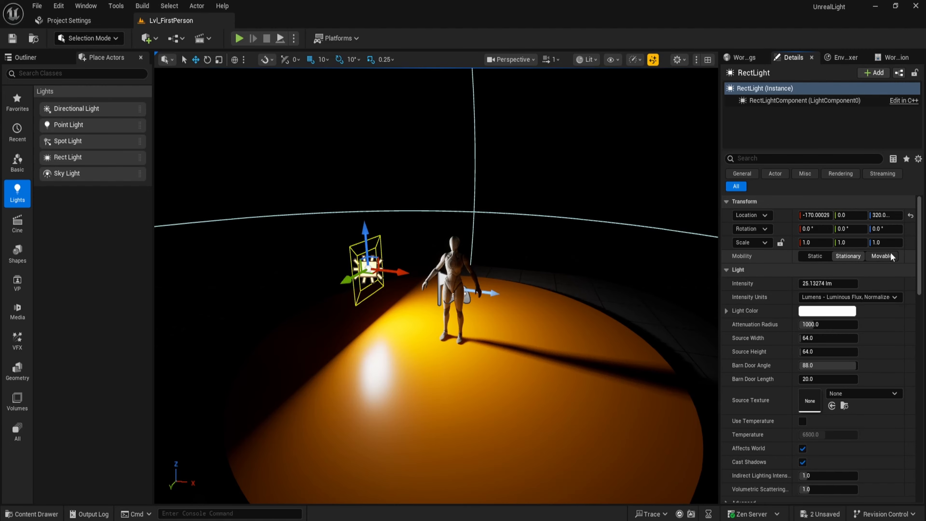
{"action": "left_click", "coordinate": [825, 258]}
{"action": "left_click", "coordinate": [884, 256]}
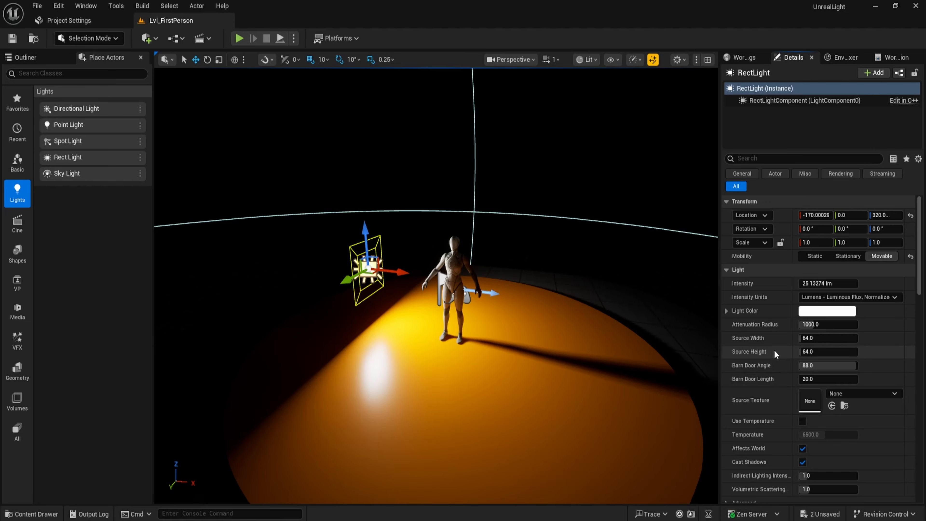
{"action": "left_click", "coordinate": [848, 256]}
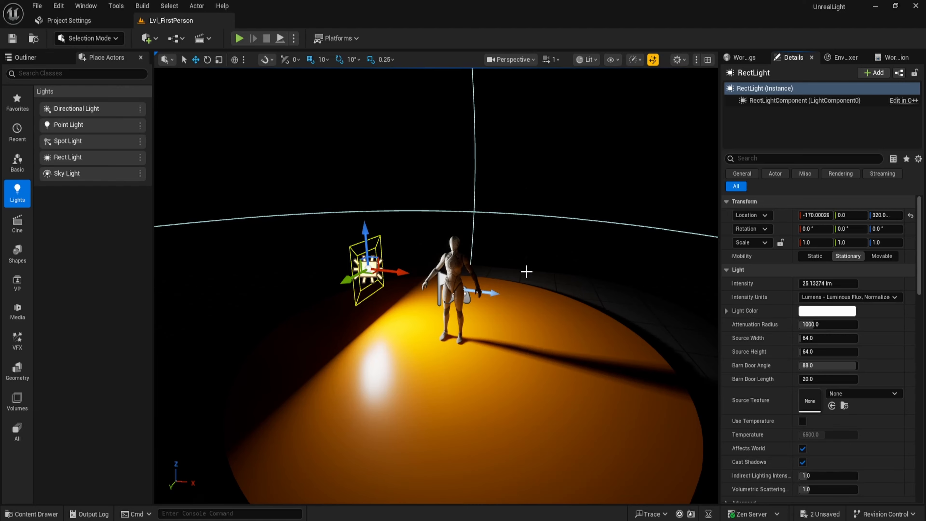
Move the rect light toward the mannequin and drag its barn door angle to about 28.
{"action": "mouse_move", "coordinate": [359, 278]}
{"action": "left_mouse_down"}
{"action": "mouse_move", "coordinate": [388, 266]}
{"action": "mouse_move", "coordinate": [348, 286]}
{"action": "left_mouse_up"}
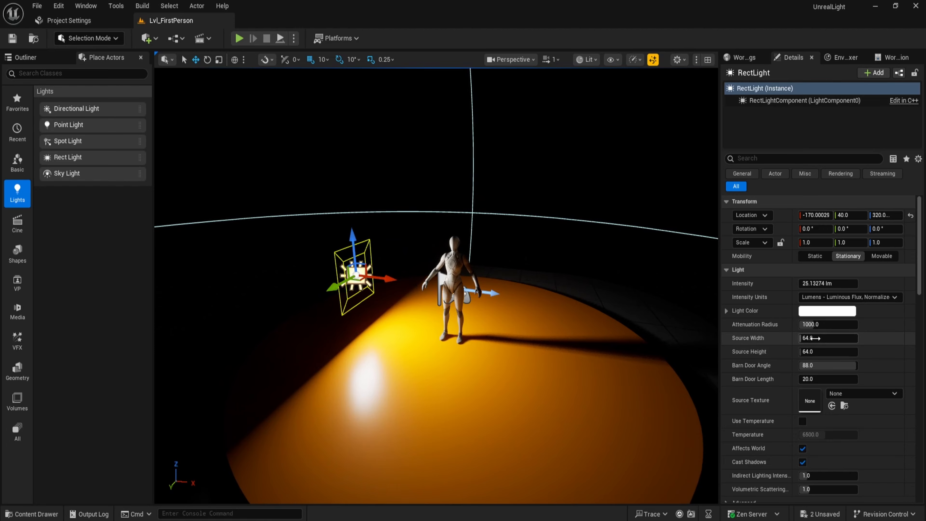
{"action": "mouse_move", "coordinate": [817, 366]}
{"action": "left_mouse_down"}
{"action": "mouse_move", "coordinate": [791, 365]}
{"action": "mouse_move", "coordinate": [842, 378]}
{"action": "mouse_move", "coordinate": [810, 380]}
{"action": "left_mouse_up"}
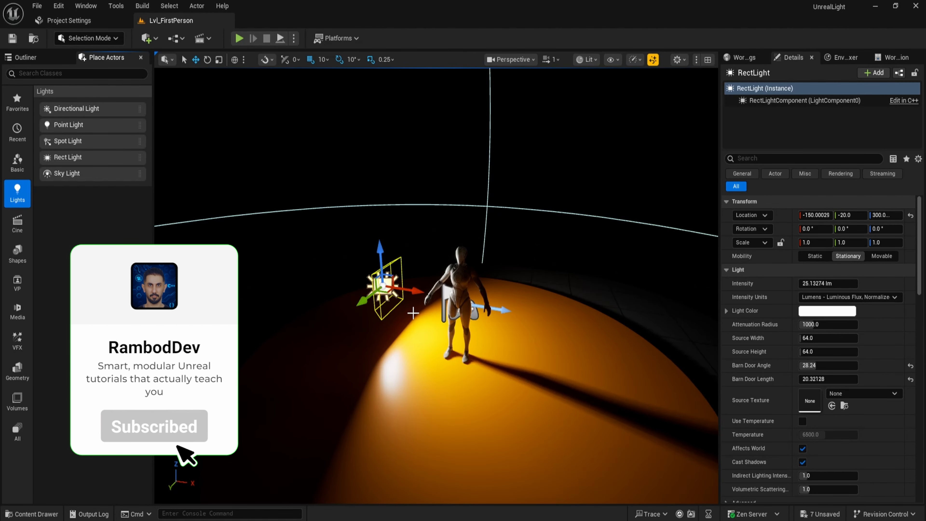
Delete the rect light and open the Environment Light Mixer.
{"action": "key", "text": "Delete"}
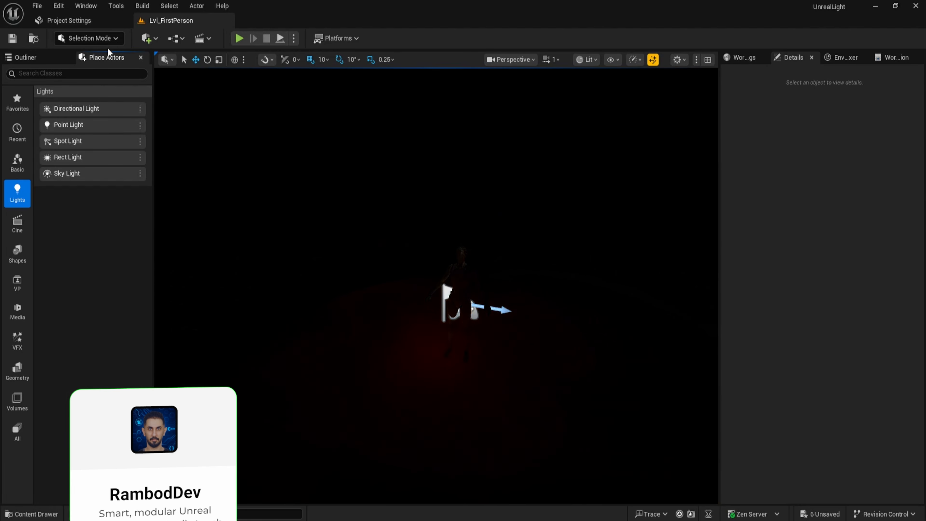
{"action": "left_click", "coordinate": [80, 11]}
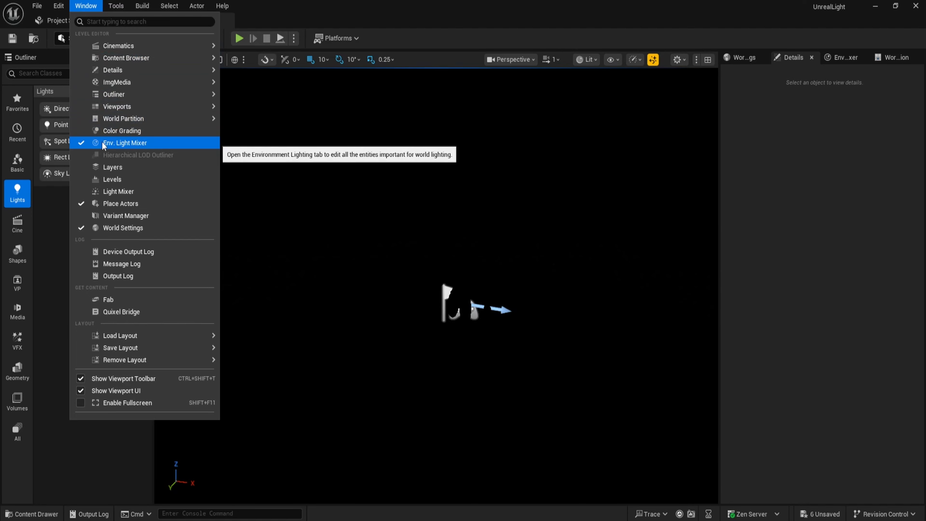
{"action": "left_click", "coordinate": [138, 143]}
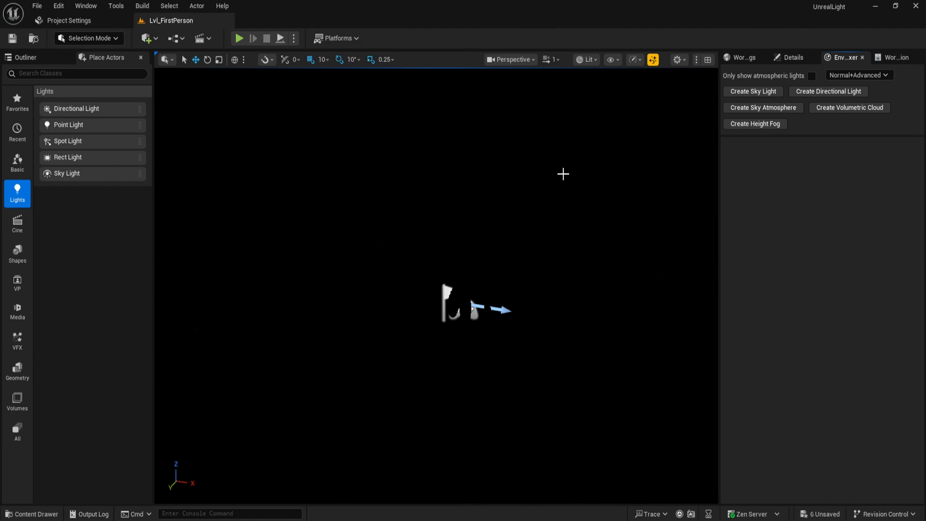
Add a sky light, directional light, sky atmosphere, volumetric cloud and height fog to the level.
{"action": "left_click", "coordinate": [760, 90]}
{"action": "left_click", "coordinate": [760, 90]}
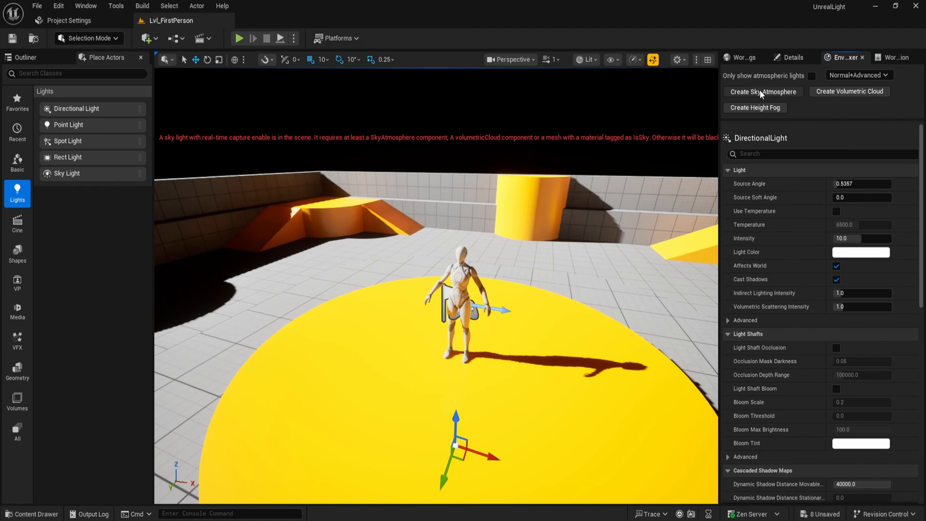
{"action": "left_click", "coordinate": [760, 90]}
{"action": "left_click", "coordinate": [760, 91]}
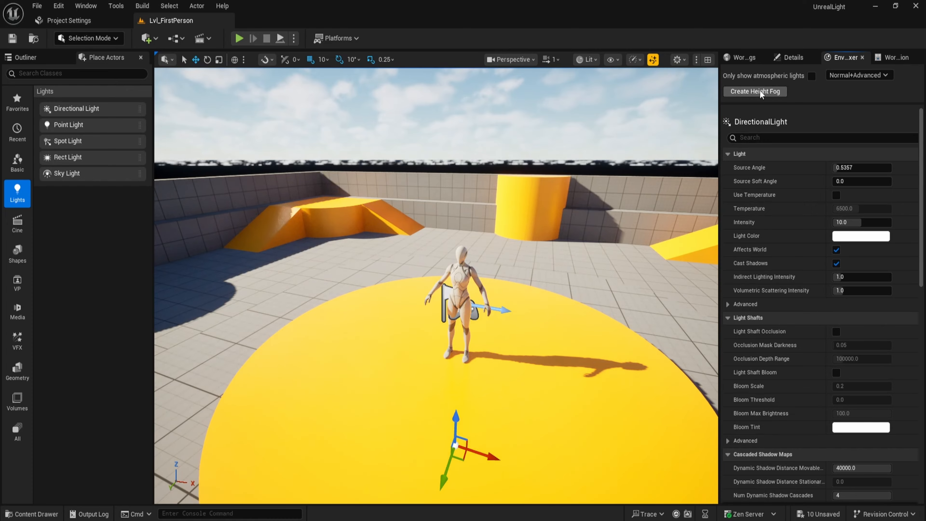
{"action": "left_click", "coordinate": [760, 92]}
Move the directional light, height fog, sky atmosphere and sky light into the Lighting folder and save the level.
{"action": "left_click", "coordinate": [25, 57]}
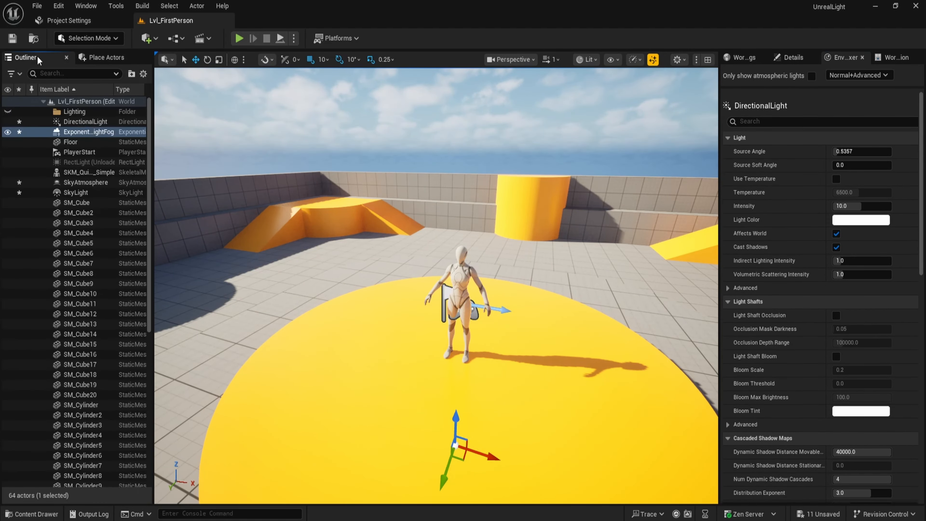
{"action": "left_click", "coordinate": [80, 132], "text": "ctrl"}
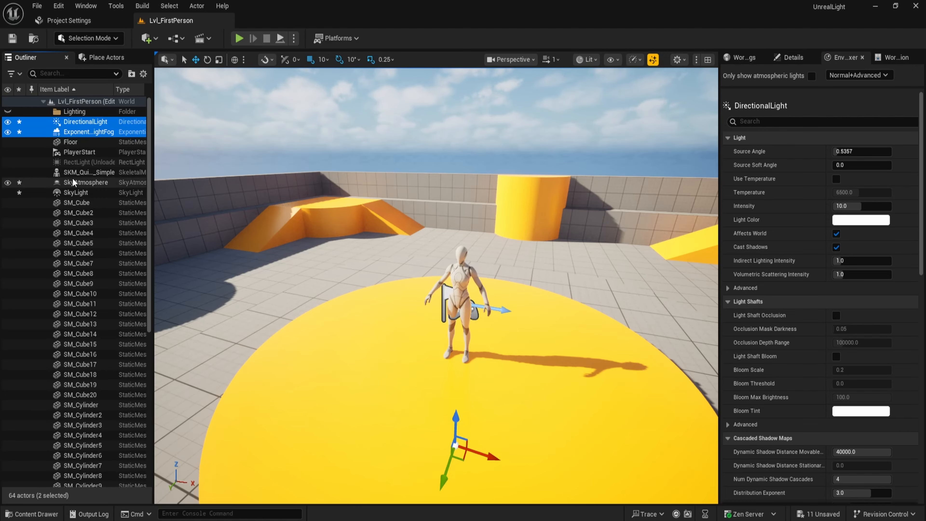
{"action": "left_click", "coordinate": [84, 182], "text": "ctrl"}
{"action": "left_click", "coordinate": [75, 193], "text": "ctrl"}
{"action": "left_click_drag", "start_coordinate": [74, 133], "coordinate": [72, 116]}
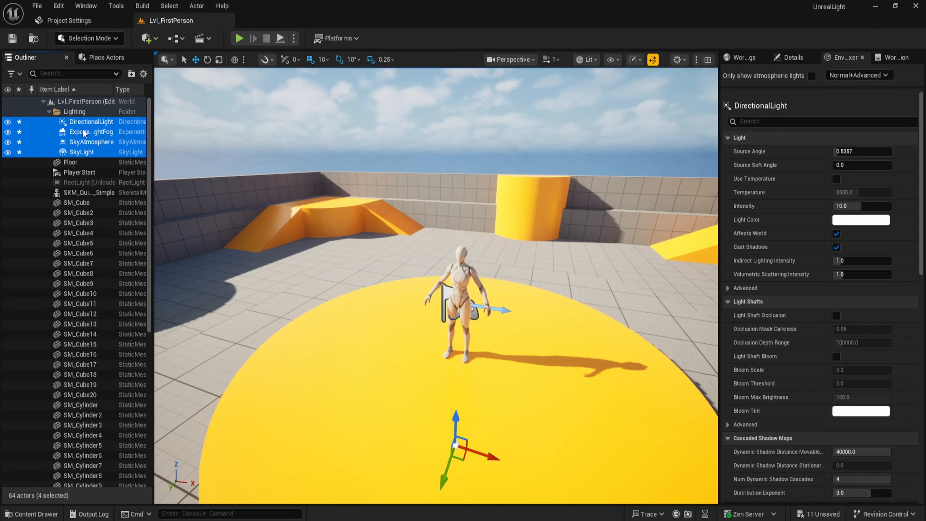
{"action": "key", "text": "ctrl+s"}
{"action": "key", "text": "Escape"}
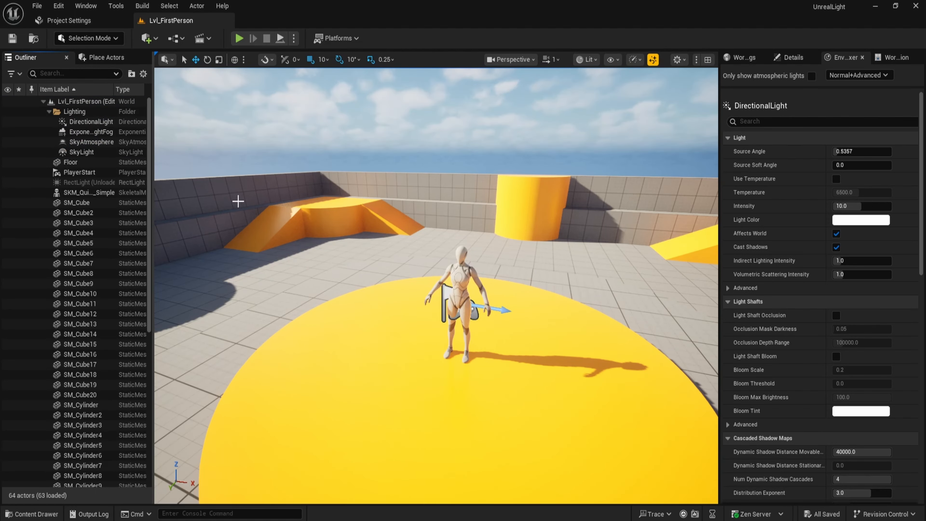
Rotate the sun's direction in the viewport to change the time of day lighting the mannequin.
{"action": "right_click_drag", "start_coordinate": [348, 253], "coordinate": [342, 262]}
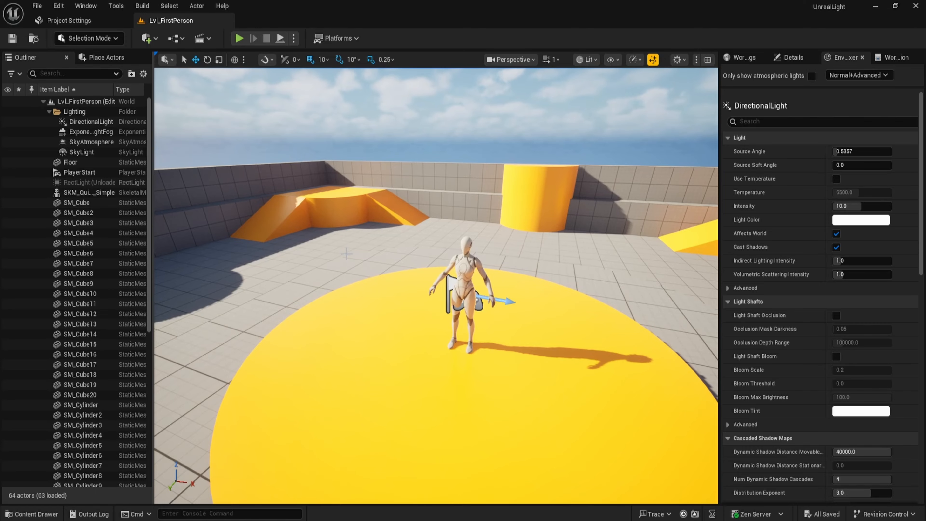
{"action": "key", "text": "ctrl+l"}
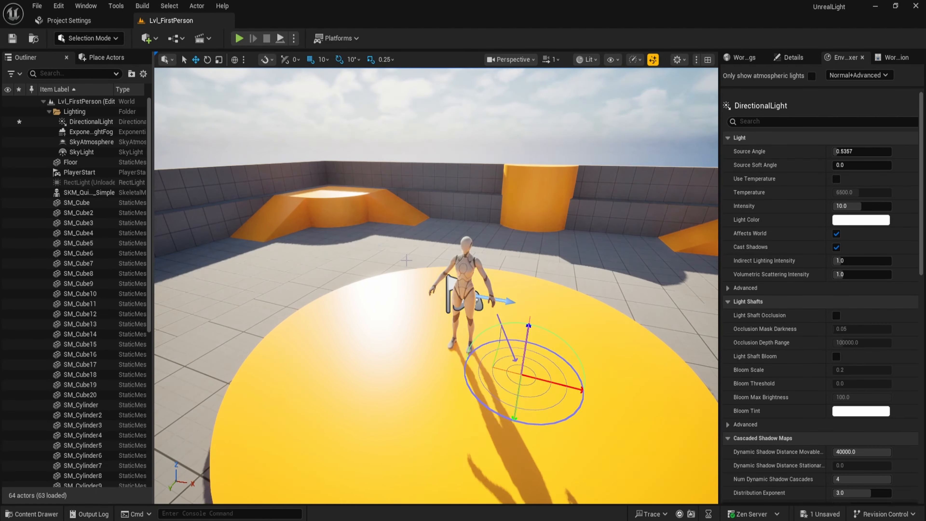
{"action": "key", "text": "ctrl+l"}
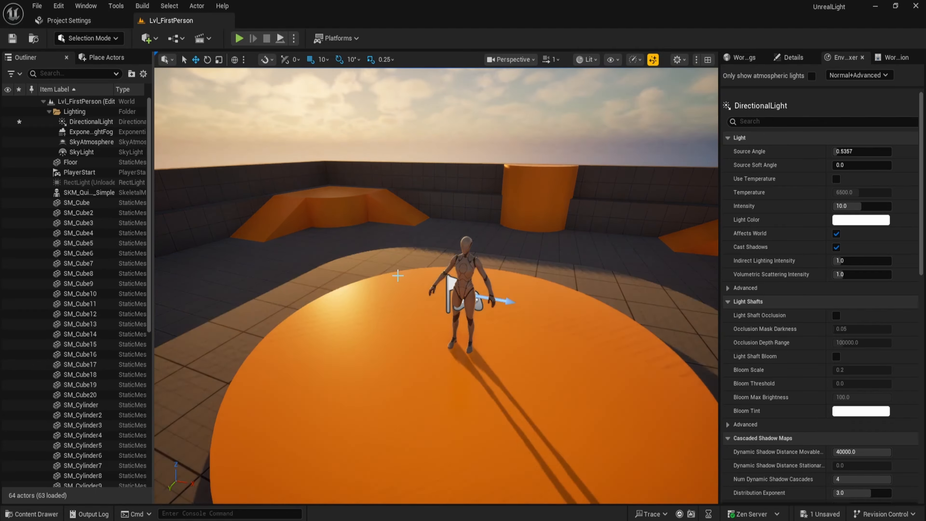
{"action": "key", "text": "ctrl+l"}
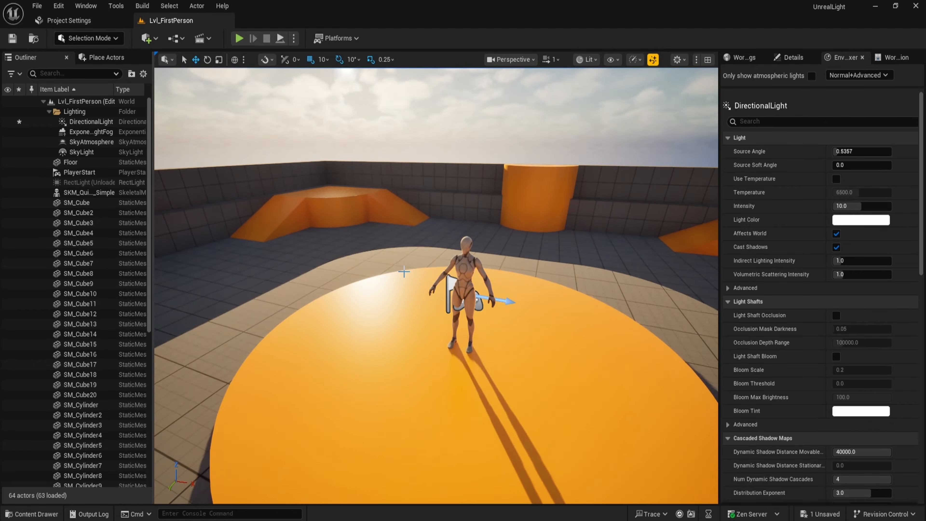
{"action": "key", "text": "ctrl+l"}
{"action": "right_click_drag", "start_coordinate": [406, 278], "coordinate": [409, 265]}
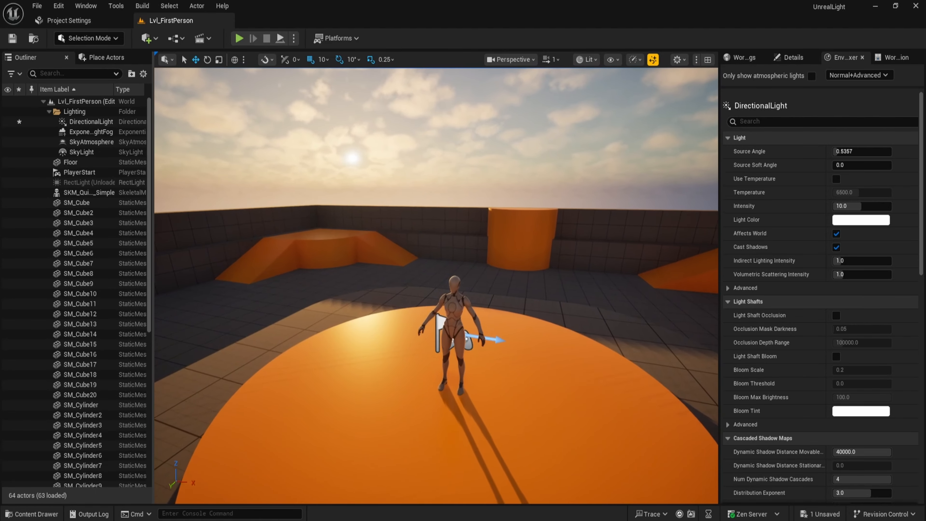
{"action": "mouse_move", "coordinate": [405, 304]}
{"action": "right_mouse_down"}
{"action": "mouse_move", "coordinate": [394, 289]}
{"action": "mouse_move", "coordinate": [413, 302]}
{"action": "right_mouse_up"}
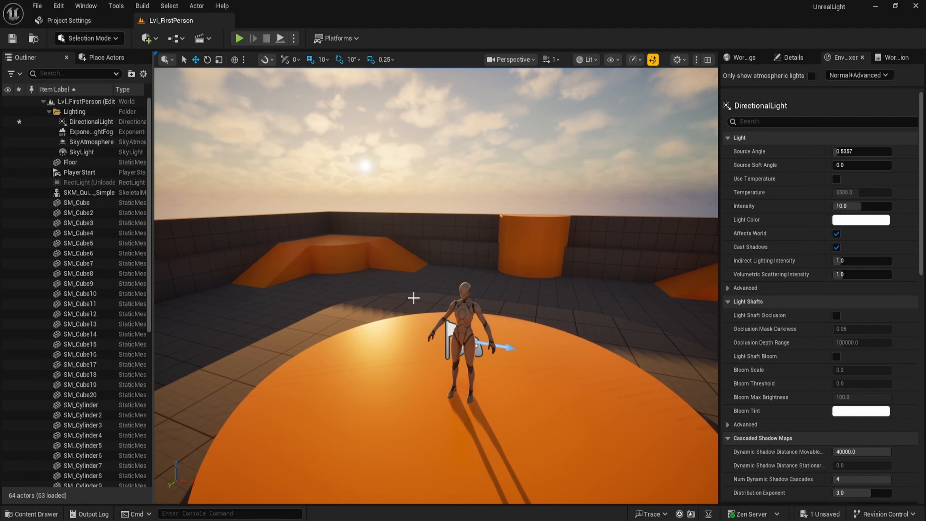
{"action": "key", "text": "ctrl+l"}
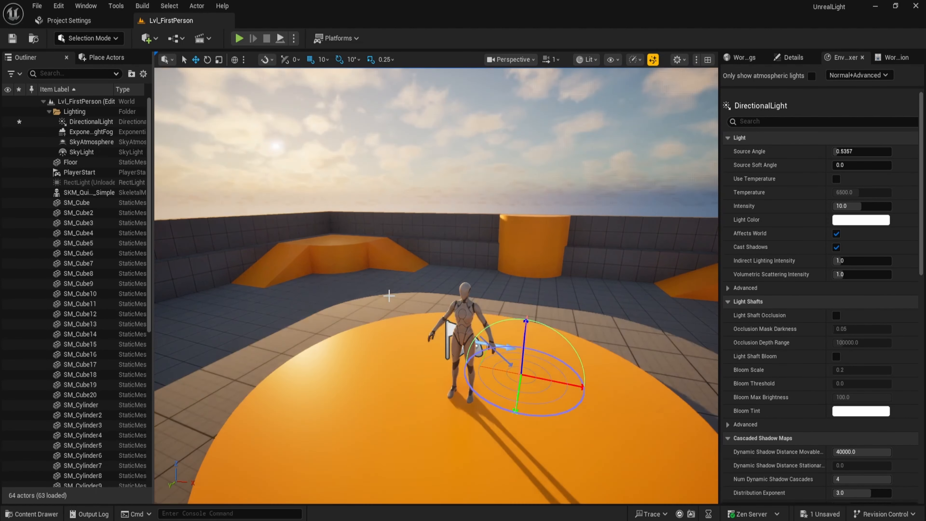
{"action": "key", "text": "ctrl+l"}
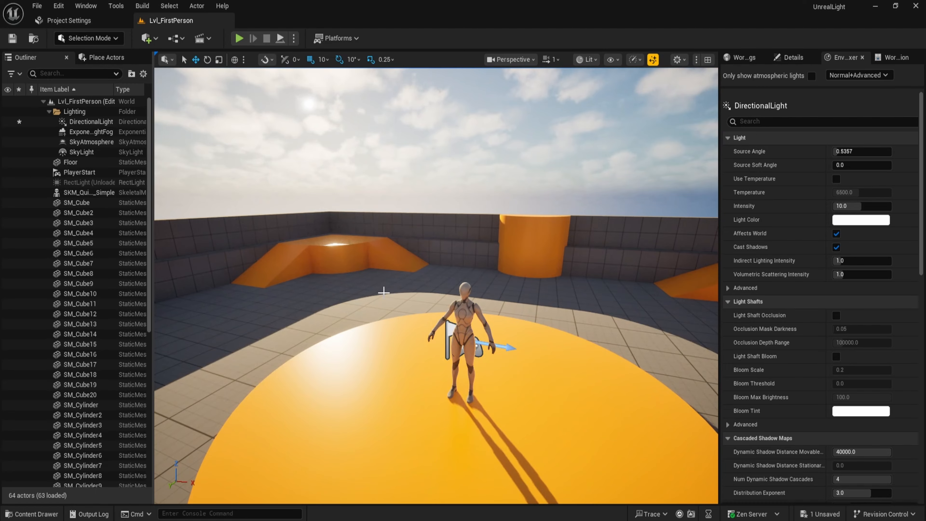
Move the volumetric cloud into the Lighting folder and save the level.
{"action": "scroll", "coordinate": [129, 395], "scroll_direction": "down", "scroll_amount": 10}
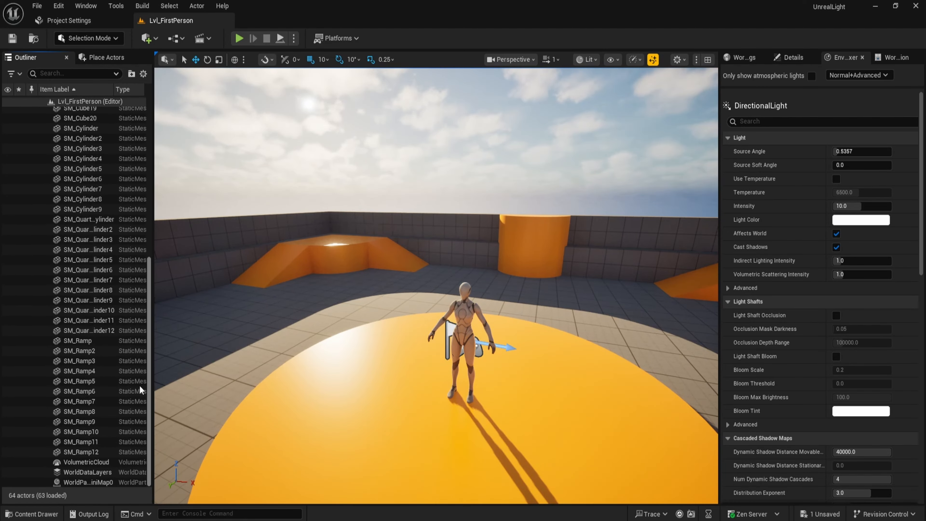
{"action": "left_click", "coordinate": [84, 452]}
{"action": "left_click_drag", "start_coordinate": [84, 463], "coordinate": [73, 113]}
{"action": "scroll", "coordinate": [92, 255], "scroll_direction": "up", "scroll_amount": 12}
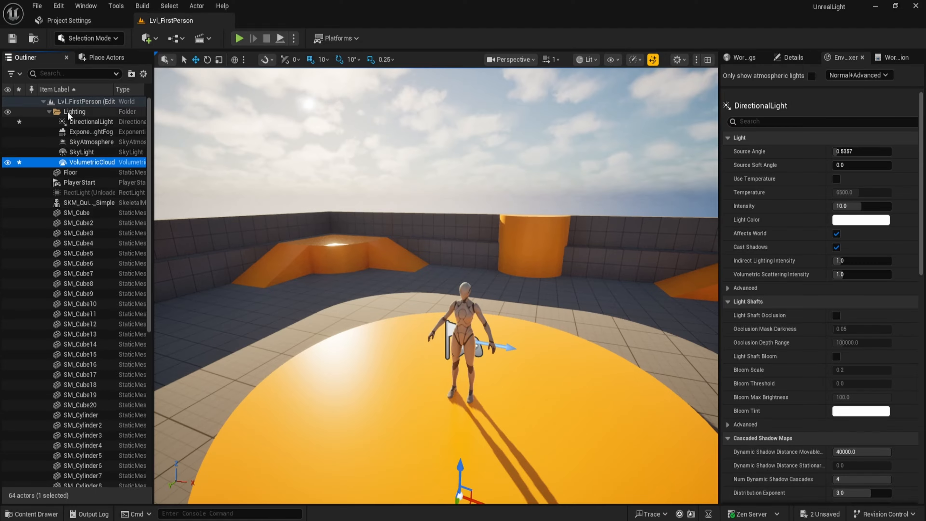
{"action": "key", "text": "ctrl+s"}
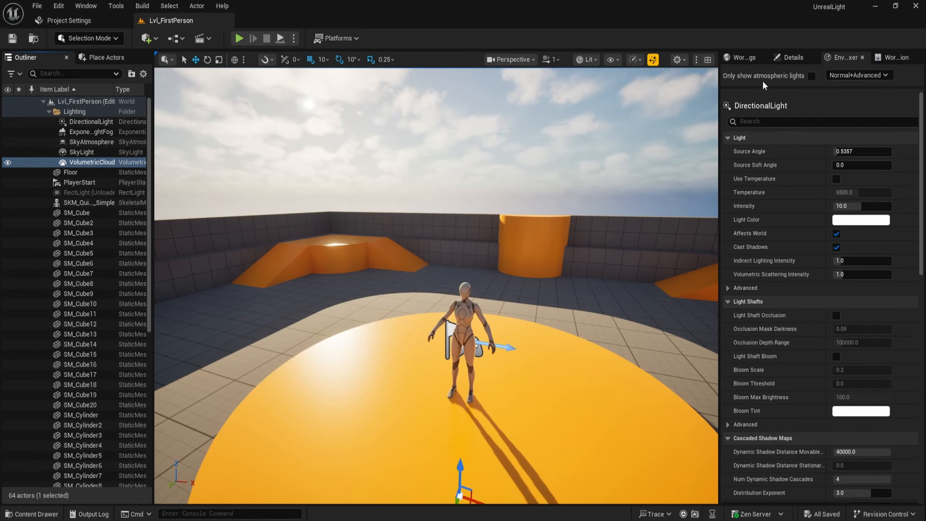
Select the directional light and open its light color picker without applying a new color.
{"action": "left_click", "coordinate": [784, 59]}
{"action": "left_click", "coordinate": [91, 124]}
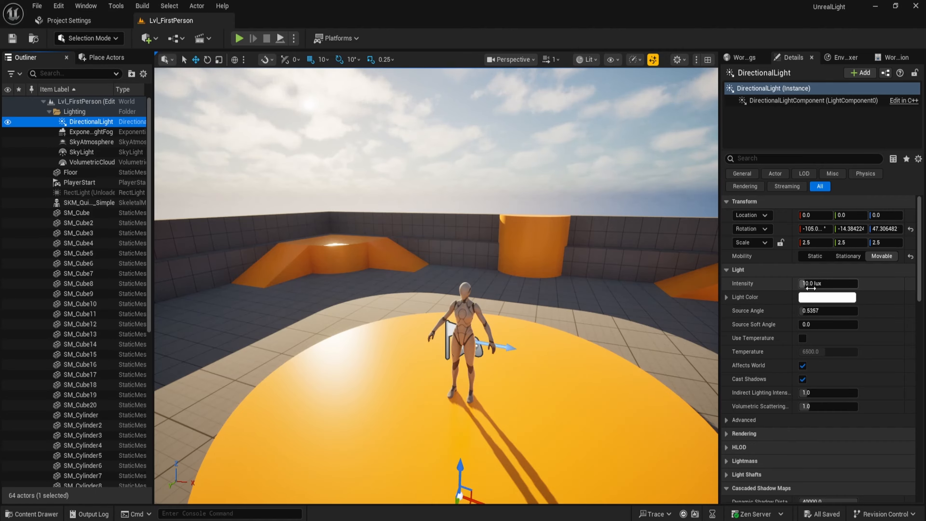
{"action": "left_click", "coordinate": [814, 301]}
{"action": "left_click_drag", "start_coordinate": [689, 304], "coordinate": [647, 302]}
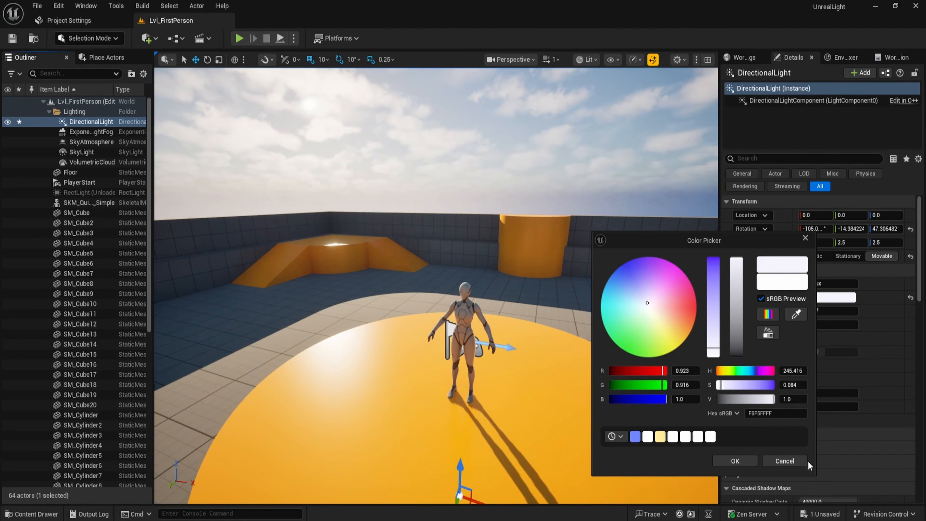
{"action": "left_click", "coordinate": [800, 462]}
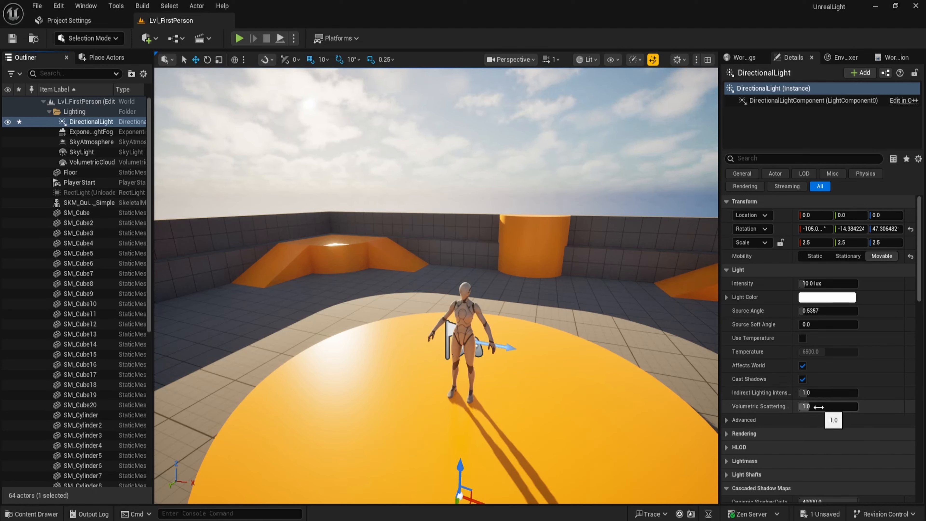
Collapse Cascaded Shadow Maps and expand Atmosphere and Cloud to review the directional light's settings.
{"action": "scroll", "coordinate": [823, 408], "scroll_direction": "down", "scroll_amount": 1}
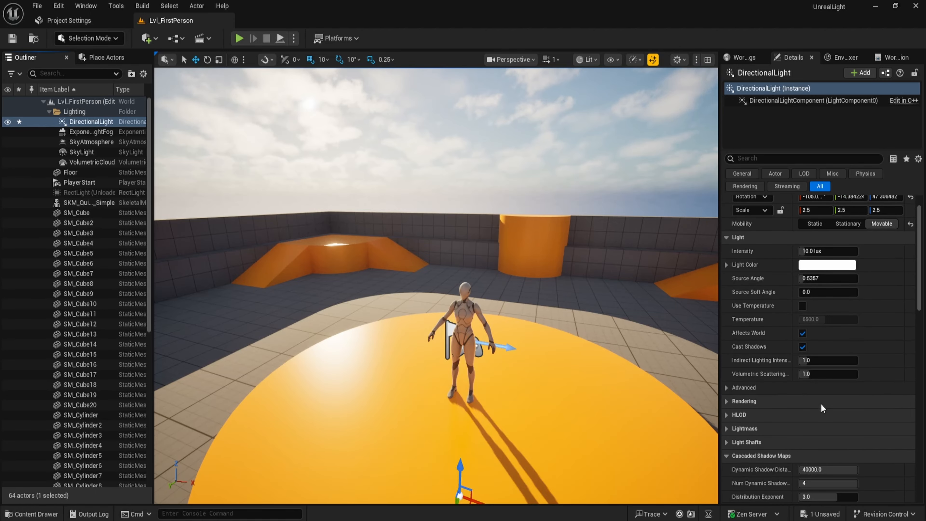
{"action": "left_click", "coordinate": [726, 455]}
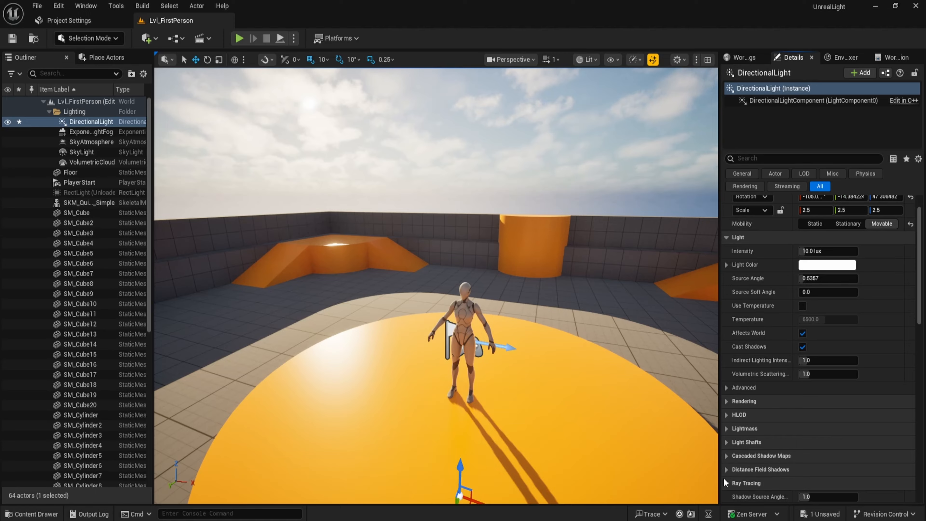
{"action": "left_click", "coordinate": [727, 484]}
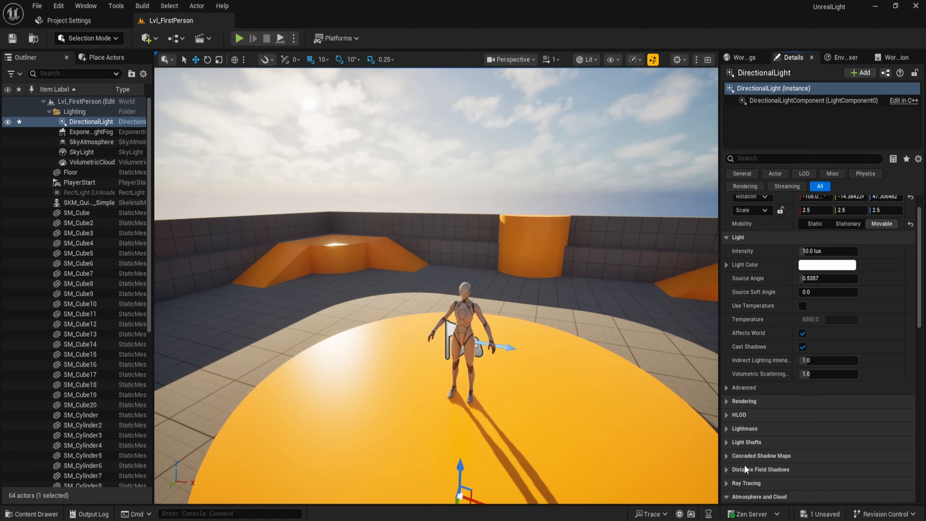
{"action": "scroll", "coordinate": [809, 401], "scroll_direction": "down", "scroll_amount": 1}
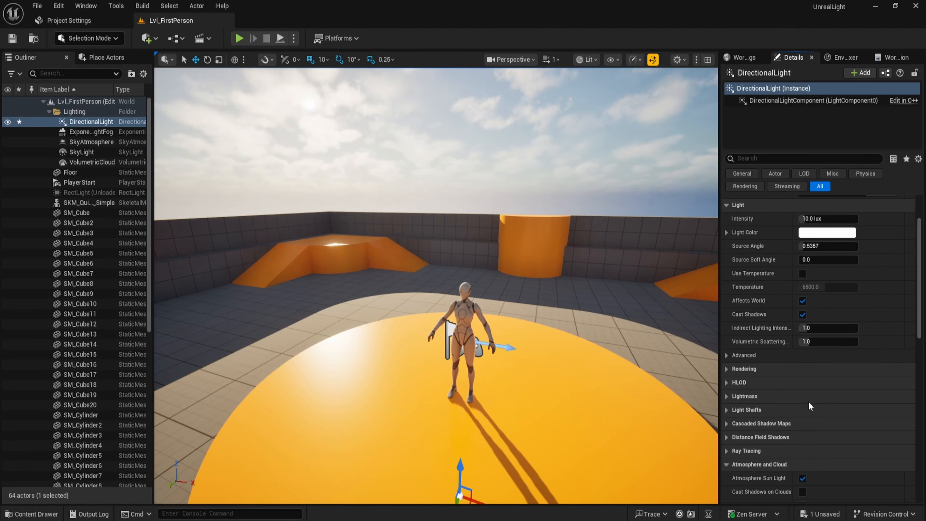
{"action": "scroll", "coordinate": [808, 401], "scroll_direction": "down", "scroll_amount": 2}
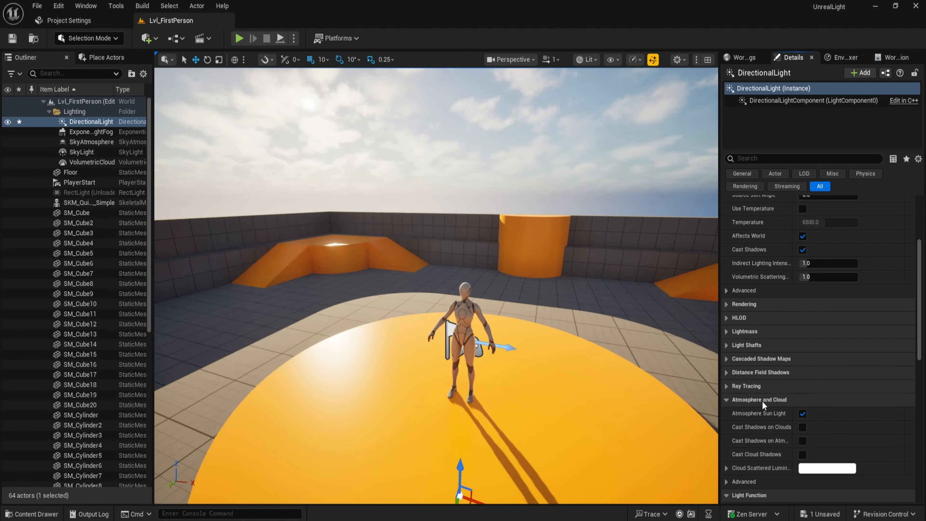
{"action": "scroll", "coordinate": [763, 401], "scroll_direction": "down", "scroll_amount": 1}
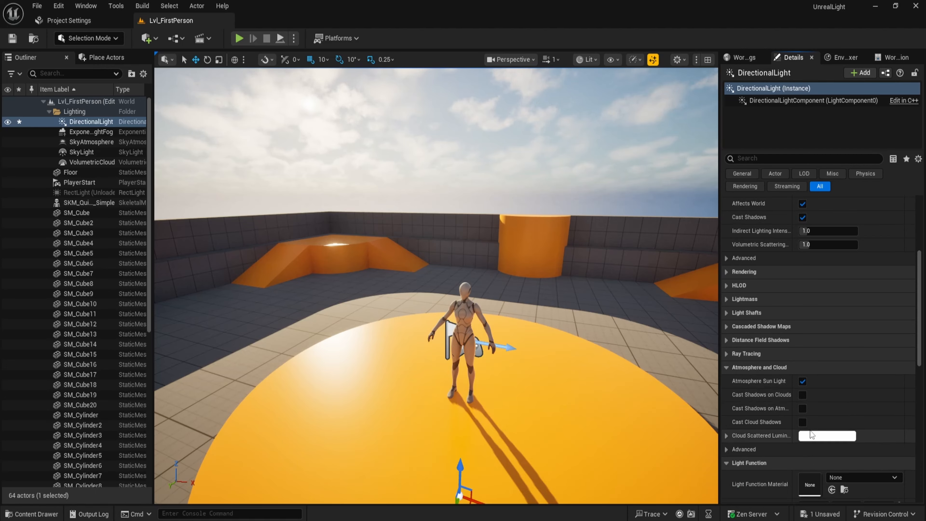
Open the directional light's cloud scattered luminance color picker and close it without changing the color.
{"action": "left_click", "coordinate": [826, 440]}
{"action": "mouse_move", "coordinate": [659, 307]}
{"action": "left_mouse_down"}
{"action": "mouse_move", "coordinate": [669, 321]}
{"action": "mouse_move", "coordinate": [659, 307]}
{"action": "left_mouse_up"}
{"action": "left_click", "coordinate": [797, 460]}
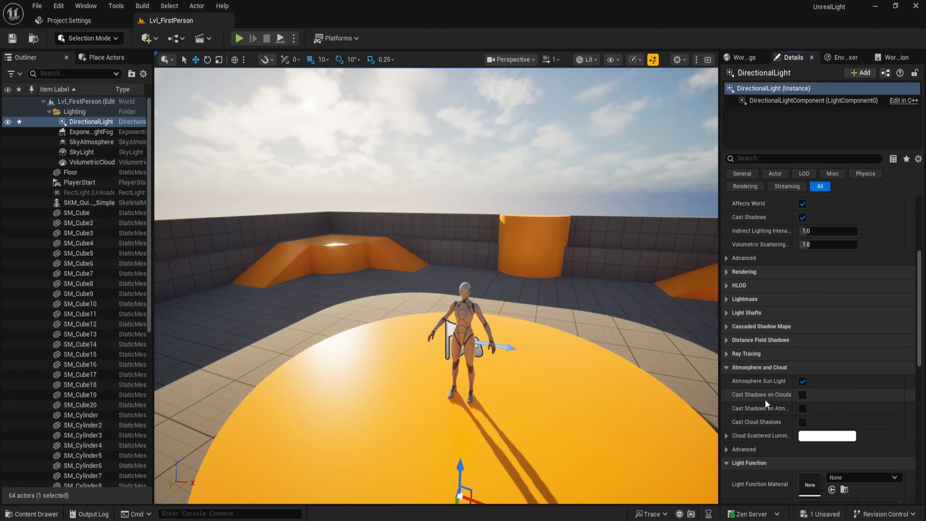
Select the sky light and review its light, rendering and distance field ambient occlusion settings.
{"action": "left_click", "coordinate": [82, 151]}
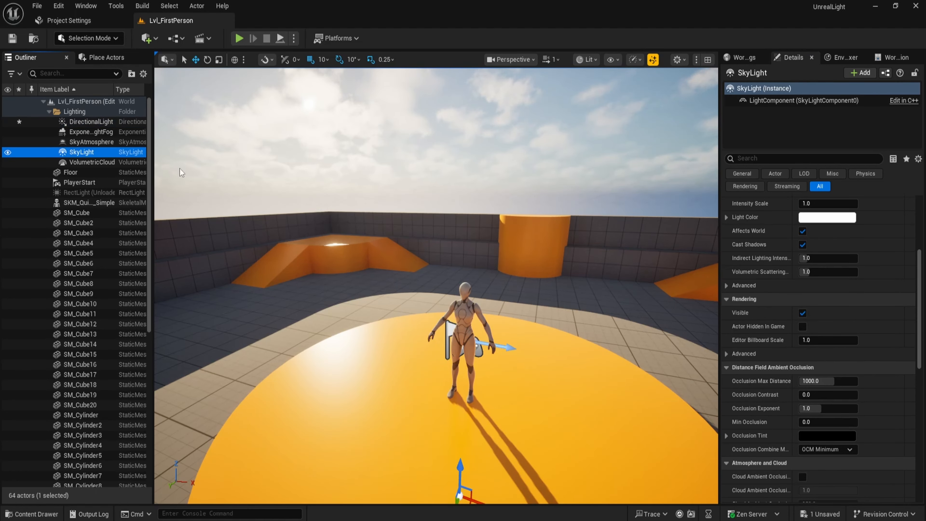
{"action": "scroll", "coordinate": [823, 288], "scroll_direction": "up", "scroll_amount": 3}
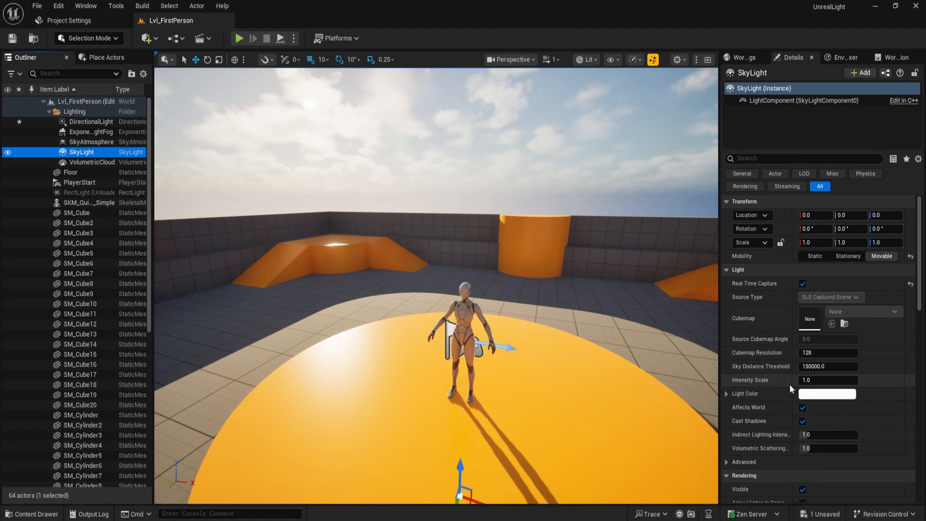
{"action": "left_click", "coordinate": [726, 475]}
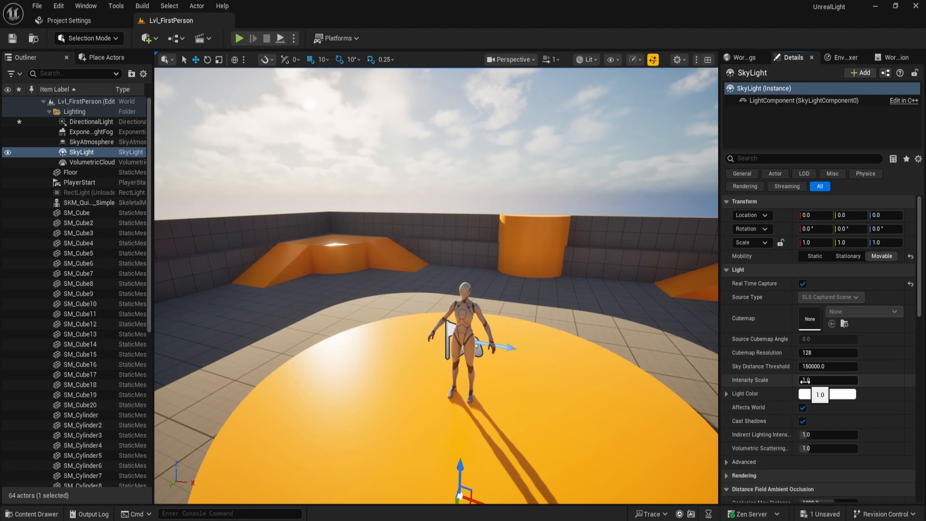
{"action": "scroll", "coordinate": [772, 378], "scroll_direction": "down", "scroll_amount": 2}
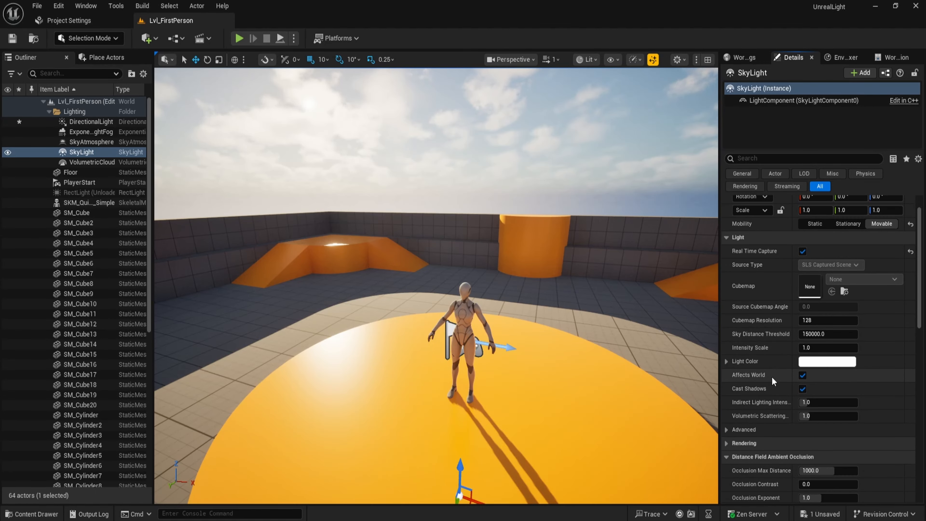
{"action": "scroll", "coordinate": [772, 361], "scroll_direction": "down", "scroll_amount": 2}
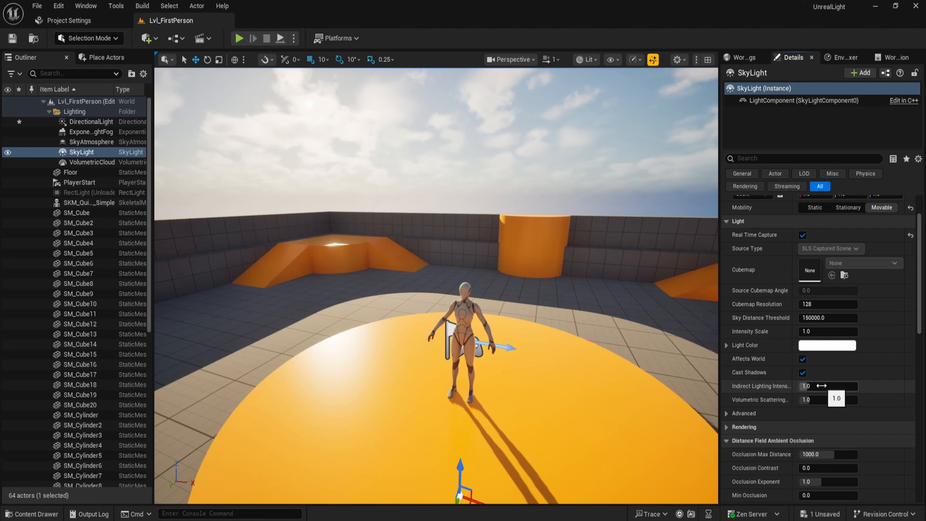
{"action": "scroll", "coordinate": [823, 393], "scroll_direction": "down", "scroll_amount": 3}
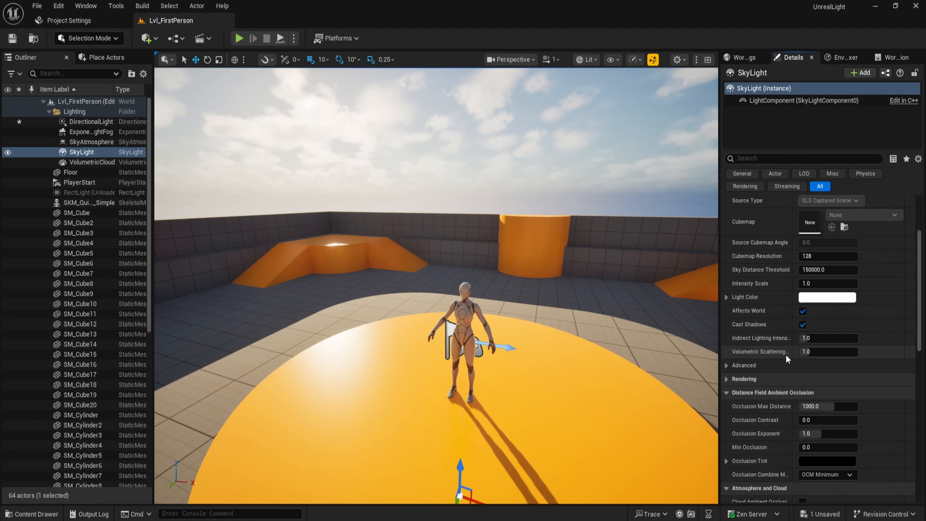
{"action": "scroll", "coordinate": [780, 345], "scroll_direction": "down", "scroll_amount": 2}
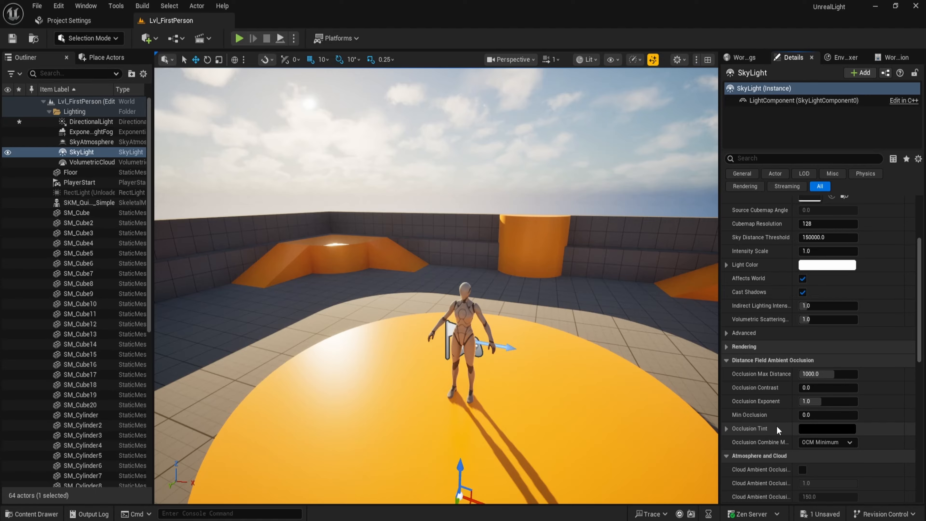
{"action": "scroll", "coordinate": [777, 430], "scroll_direction": "down", "scroll_amount": 1}
{"action": "scroll", "coordinate": [828, 347], "scroll_direction": "up", "scroll_amount": 8}
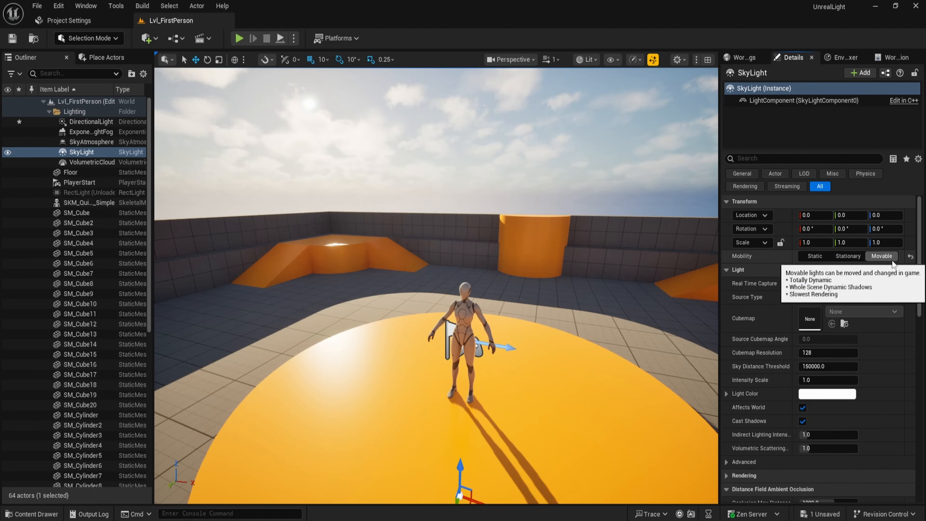
{"action": "left_click", "coordinate": [803, 284]}
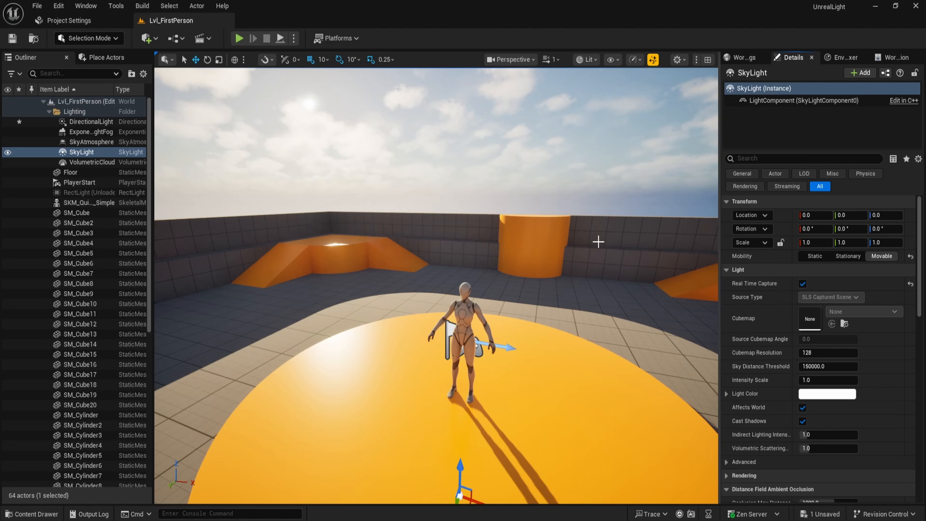
Select the sky atmosphere and try a lower Rayleigh scattering scale, then reset it to default.
{"action": "left_click", "coordinate": [99, 142]}
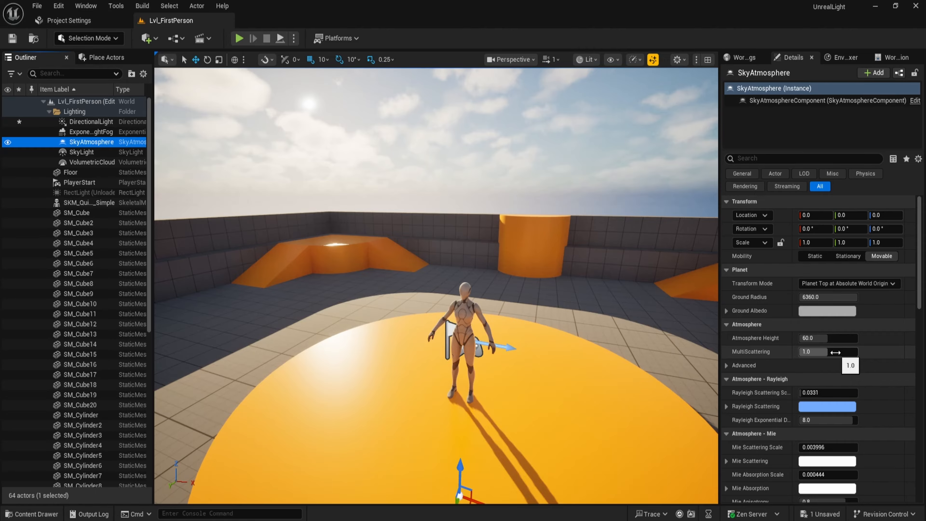
{"action": "scroll", "coordinate": [806, 401], "scroll_direction": "down", "scroll_amount": 2}
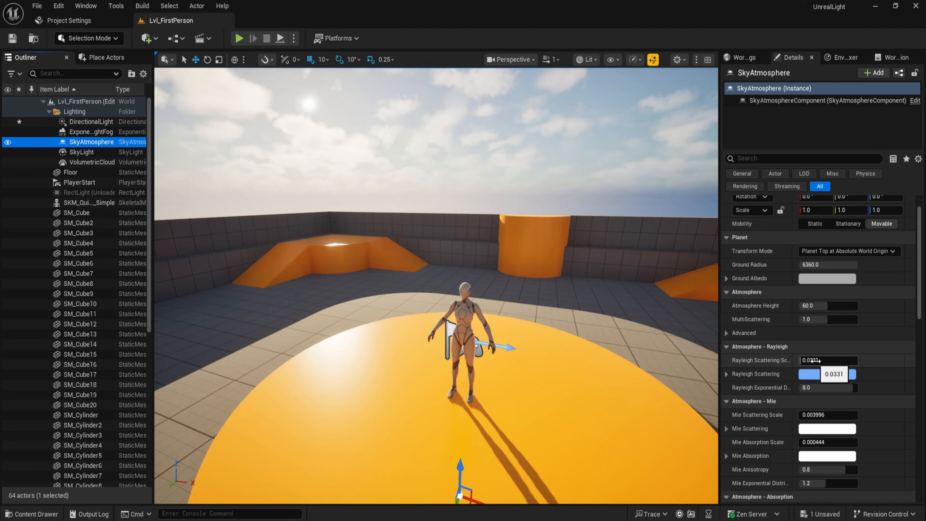
{"action": "left_click_drag", "start_coordinate": [813, 361], "coordinate": [899, 357]}
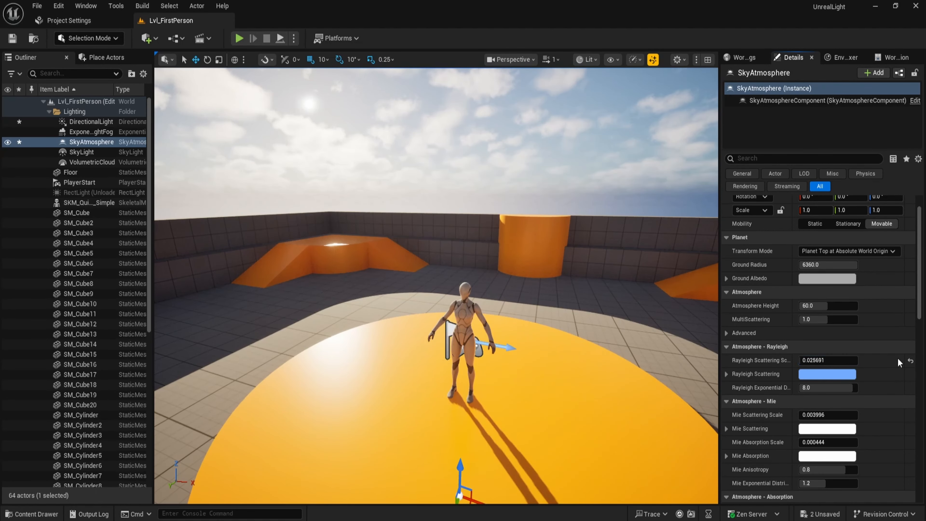
{"action": "left_click", "coordinate": [910, 362]}
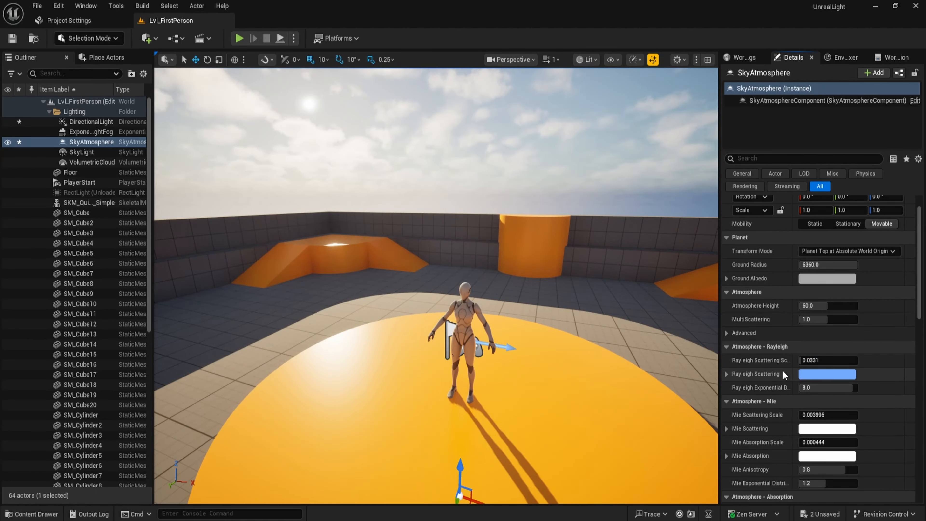
Try higher Mie scattering scale and Mie anisotropy values on the sky atmosphere, resetting each to default.
{"action": "scroll", "coordinate": [783, 371], "scroll_direction": "down", "scroll_amount": 3}
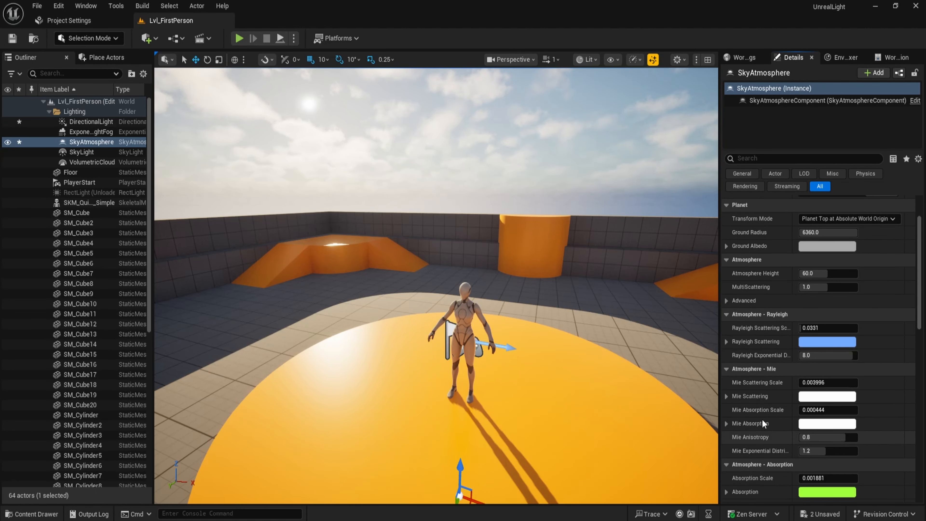
{"action": "scroll", "coordinate": [758, 427], "scroll_direction": "down", "scroll_amount": 1}
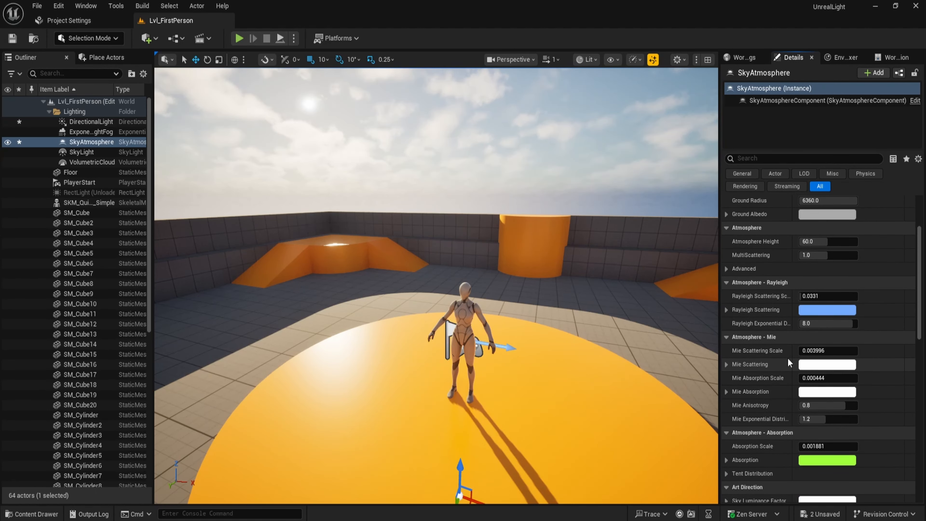
{"action": "left_click_drag", "start_coordinate": [816, 351], "coordinate": [835, 351]}
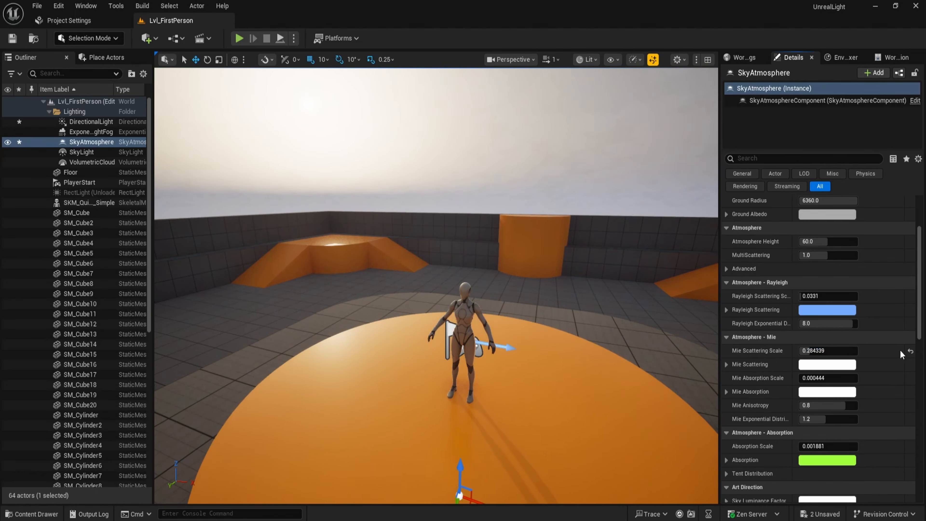
{"action": "left_click", "coordinate": [911, 351]}
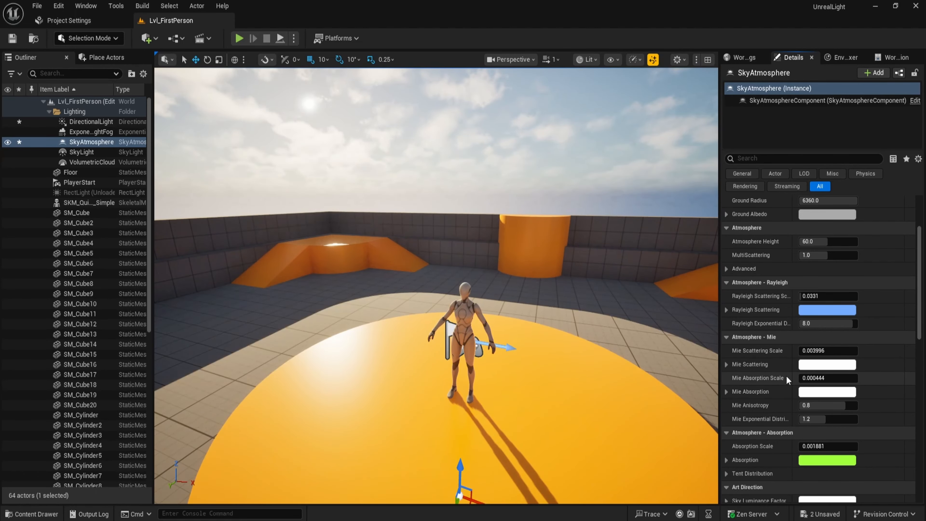
{"action": "scroll", "coordinate": [786, 374], "scroll_direction": "down", "scroll_amount": 1}
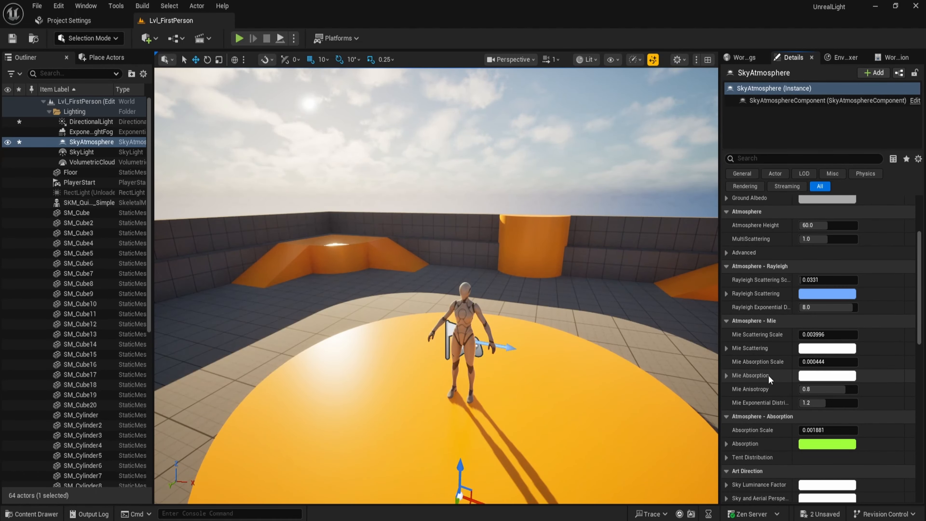
{"action": "left_click_drag", "start_coordinate": [805, 389], "coordinate": [851, 391]}
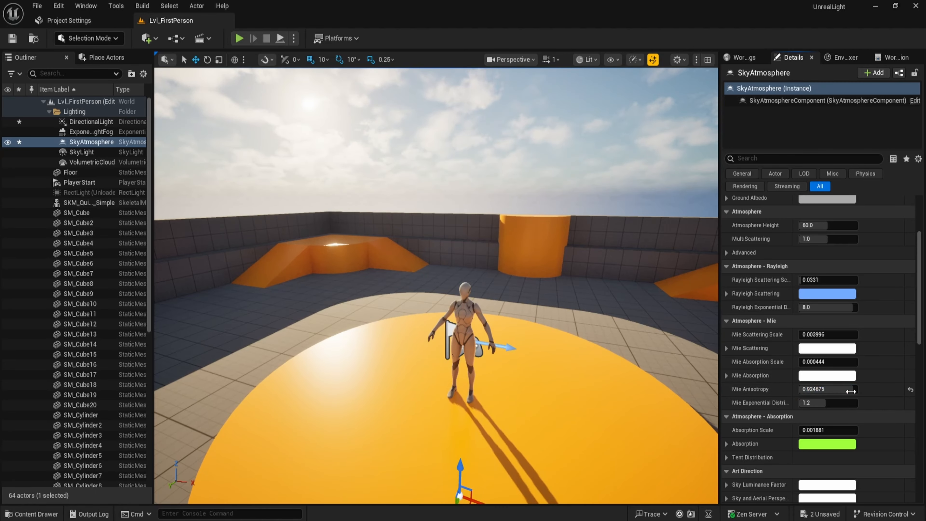
{"action": "left_click", "coordinate": [911, 390]}
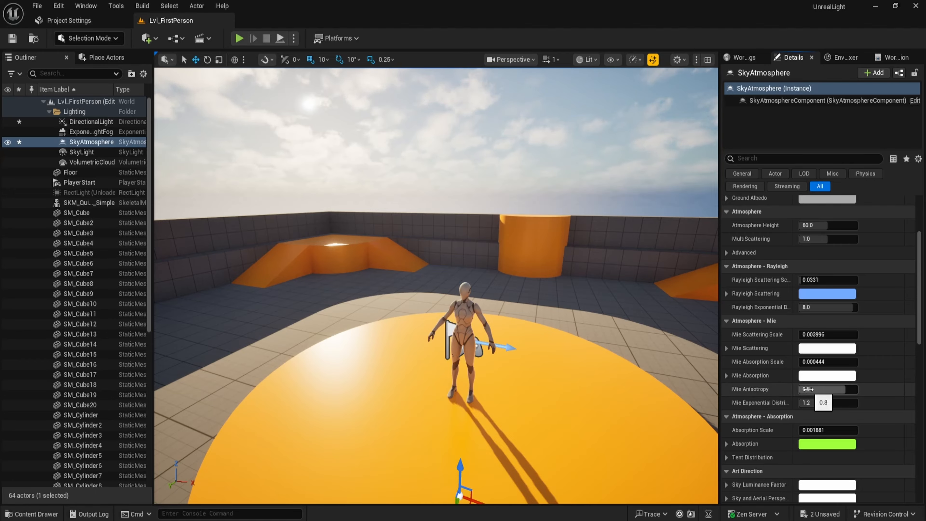
{"action": "scroll", "coordinate": [785, 397], "scroll_direction": "down", "scroll_amount": 2}
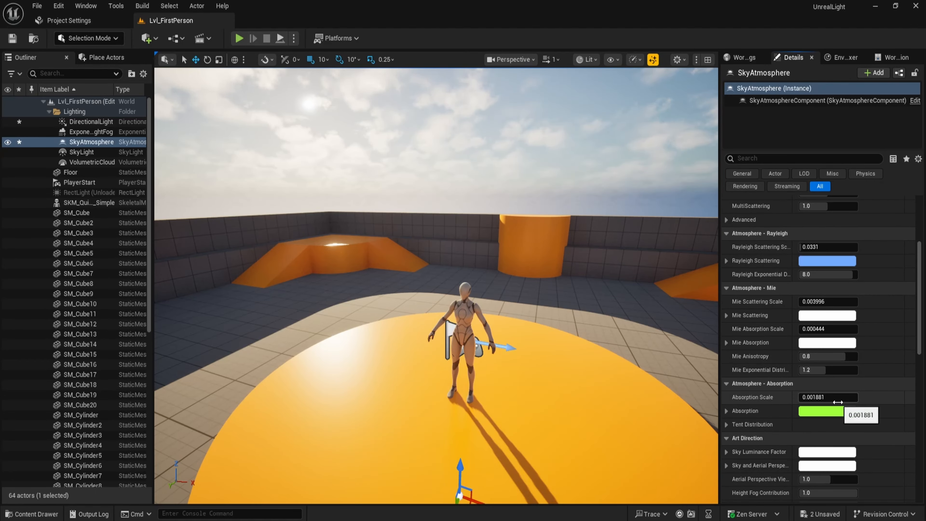
{"action": "scroll", "coordinate": [792, 400], "scroll_direction": "down", "scroll_amount": 2}
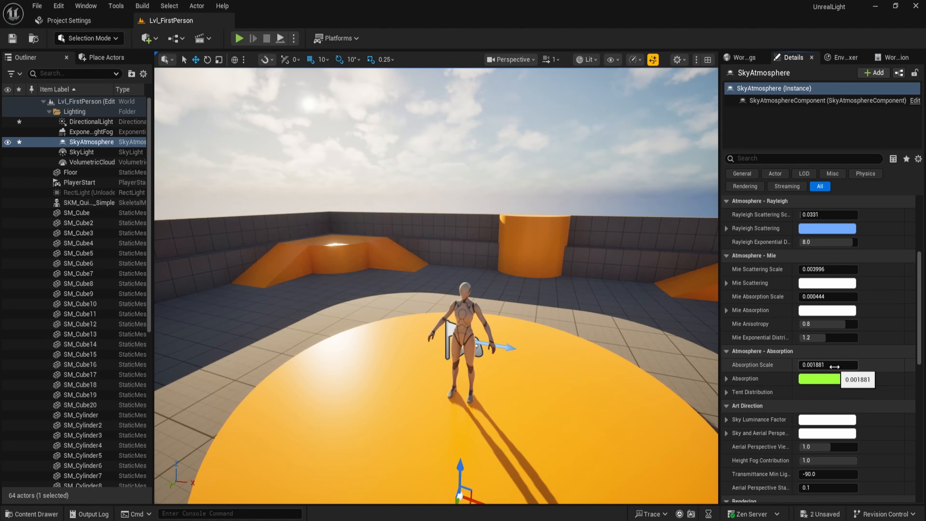
{"action": "scroll", "coordinate": [835, 366], "scroll_direction": "down", "scroll_amount": 3}
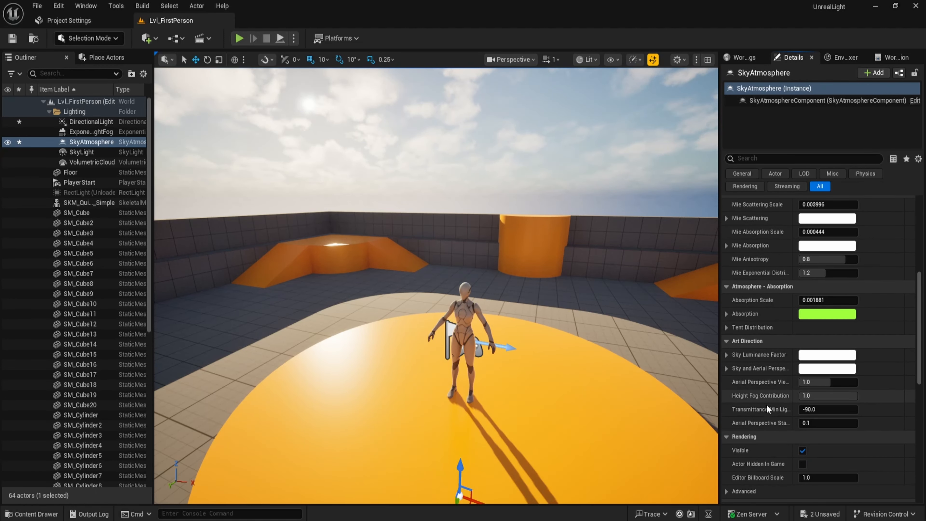
{"action": "mouse_move", "coordinate": [756, 410]}
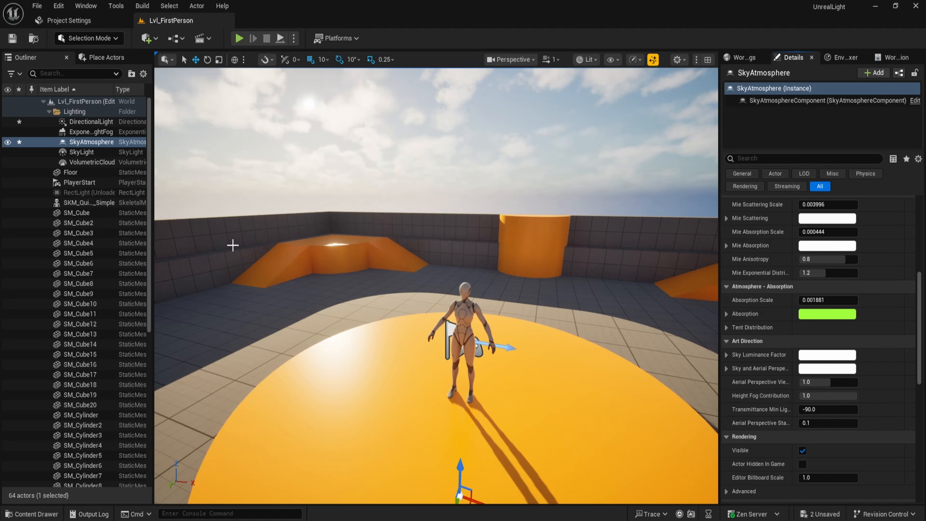
Select the volumetric cloud and try different layer height and tracing max distance values, resetting each to default.
{"action": "left_click", "coordinate": [103, 164]}
{"action": "scroll", "coordinate": [786, 326], "scroll_direction": "up", "scroll_amount": 6}
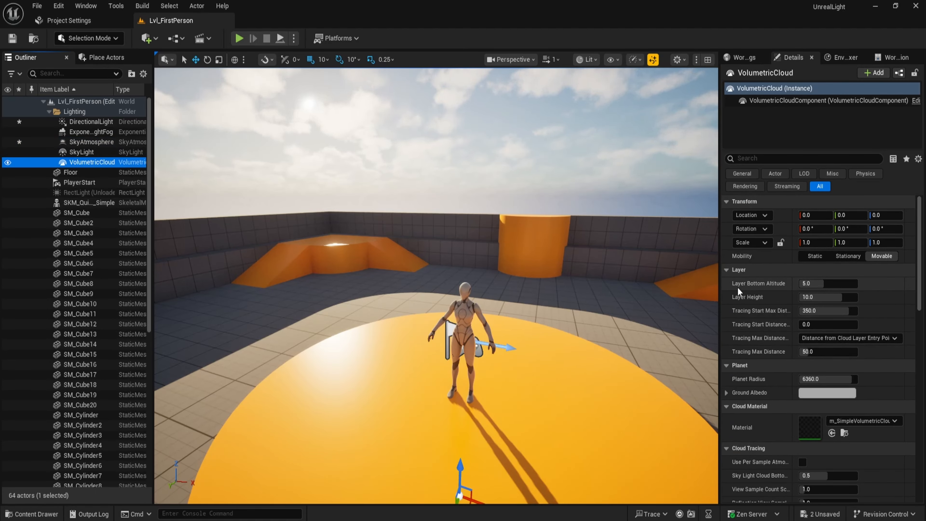
{"action": "mouse_move", "coordinate": [817, 284]}
{"action": "left_mouse_down"}
{"action": "mouse_move", "coordinate": [858, 284]}
{"action": "mouse_move", "coordinate": [801, 284]}
{"action": "mouse_move", "coordinate": [858, 284]}
{"action": "mouse_move", "coordinate": [807, 283]}
{"action": "mouse_move", "coordinate": [857, 297]}
{"action": "mouse_move", "coordinate": [800, 297]}
{"action": "mouse_move", "coordinate": [825, 297]}
{"action": "left_mouse_up"}
{"action": "left_click", "coordinate": [912, 284]}
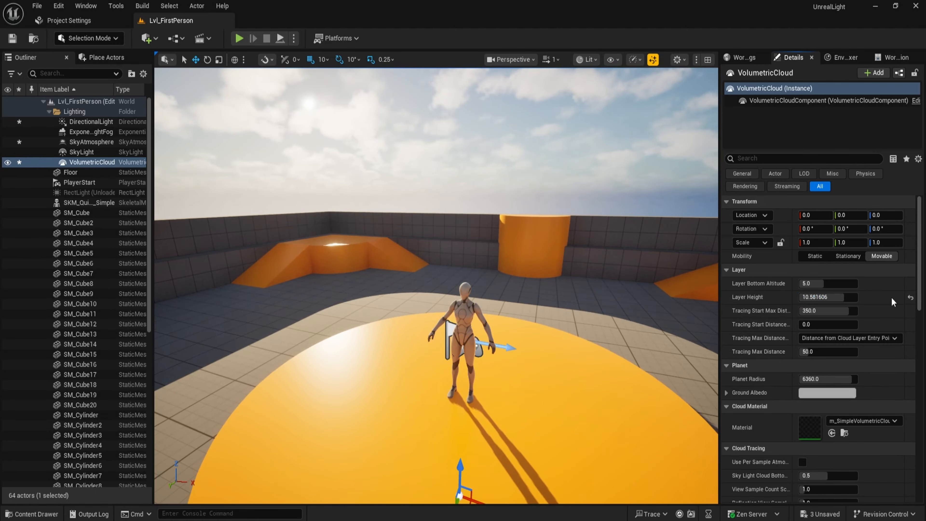
{"action": "left_click", "coordinate": [911, 298]}
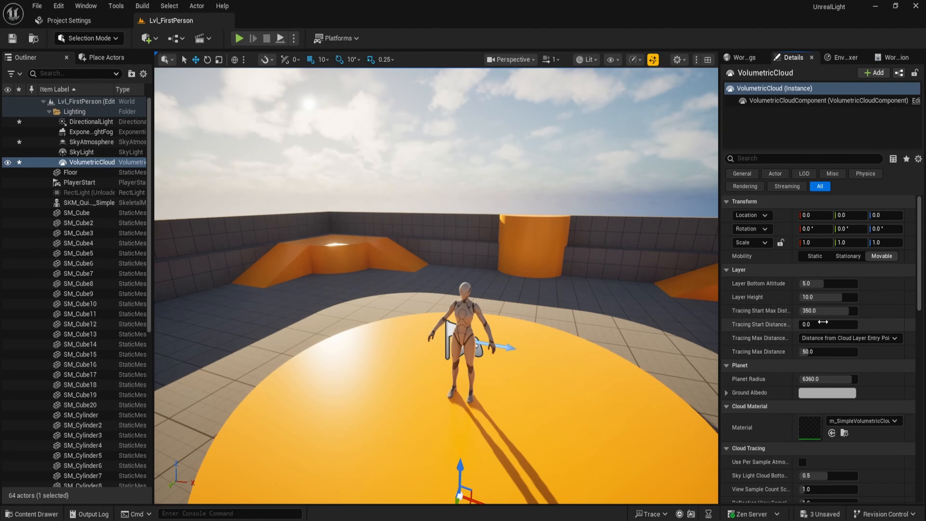
{"action": "mouse_move", "coordinate": [814, 352]}
{"action": "left_mouse_down"}
{"action": "mouse_move", "coordinate": [857, 353]}
{"action": "mouse_move", "coordinate": [800, 352]}
{"action": "mouse_move", "coordinate": [858, 352]}
{"action": "mouse_move", "coordinate": [800, 353]}
{"action": "mouse_move", "coordinate": [842, 353]}
{"action": "left_mouse_up"}
{"action": "left_click", "coordinate": [911, 354]}
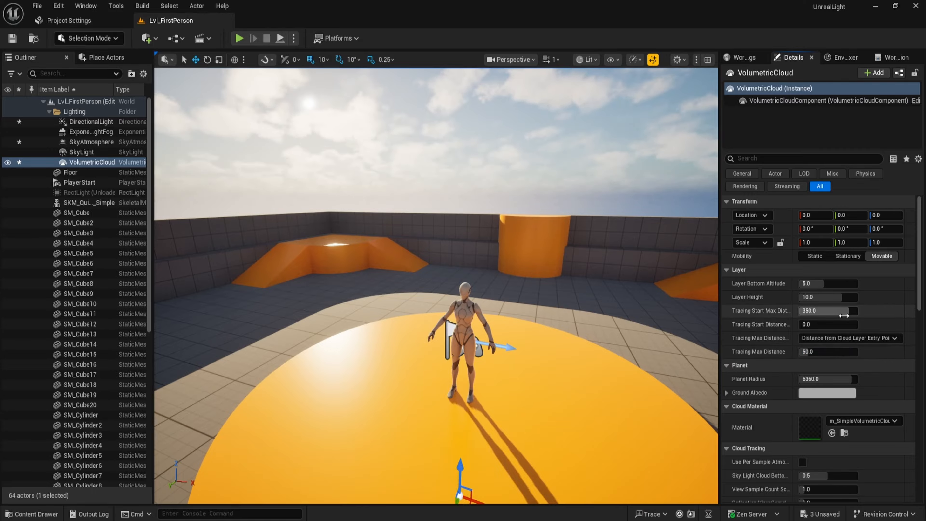
{"action": "scroll", "coordinate": [821, 336], "scroll_direction": "down", "scroll_amount": 2}
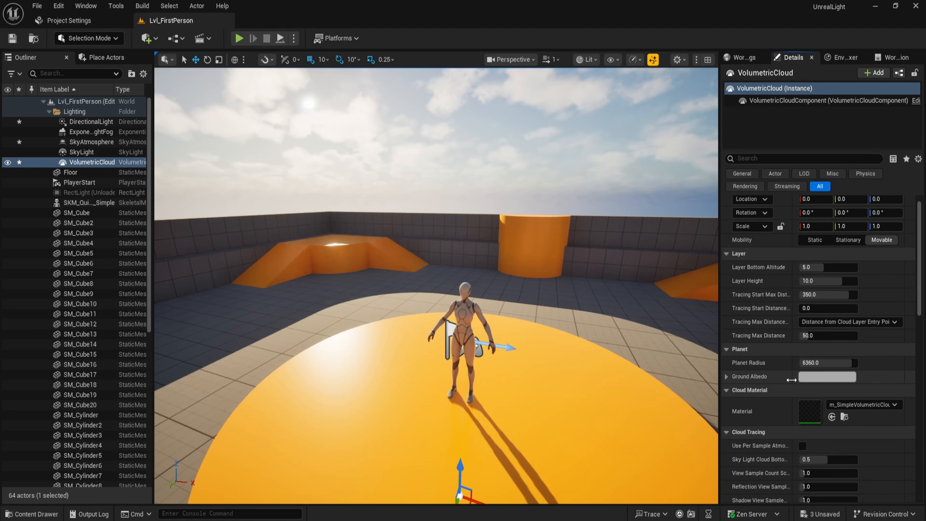
{"action": "scroll", "coordinate": [798, 359], "scroll_direction": "down", "scroll_amount": 1}
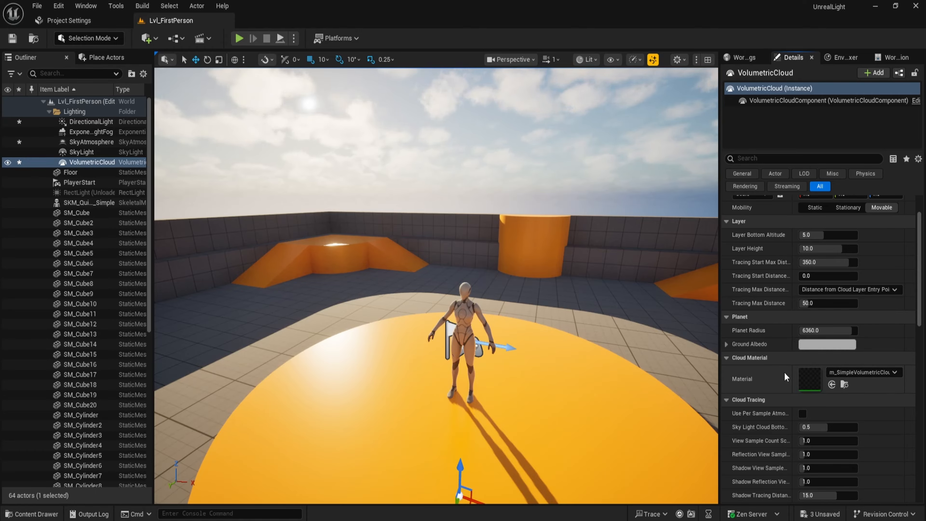
Select the exponential height fog and set fog density to about 0.0377 and height falloff to about 1.21.
{"action": "left_click", "coordinate": [110, 132]}
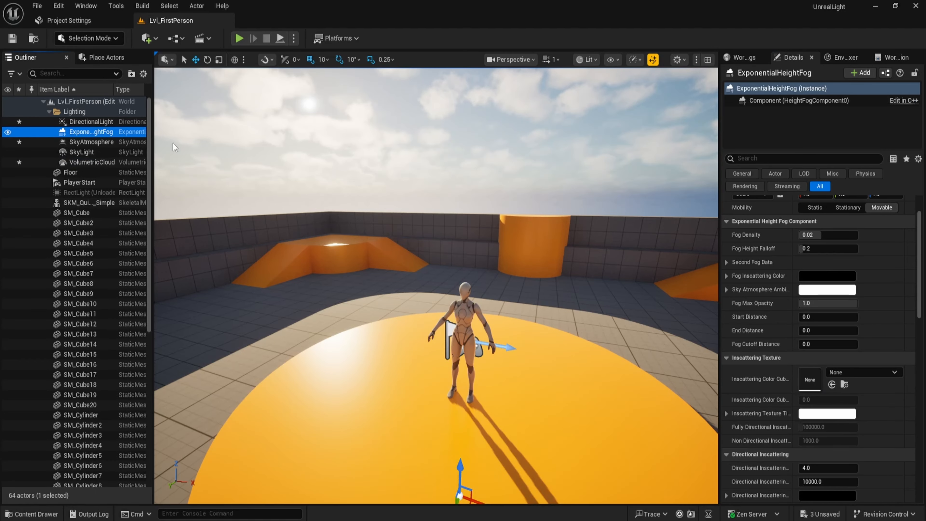
{"action": "scroll", "coordinate": [809, 297], "scroll_direction": "up", "scroll_amount": 3}
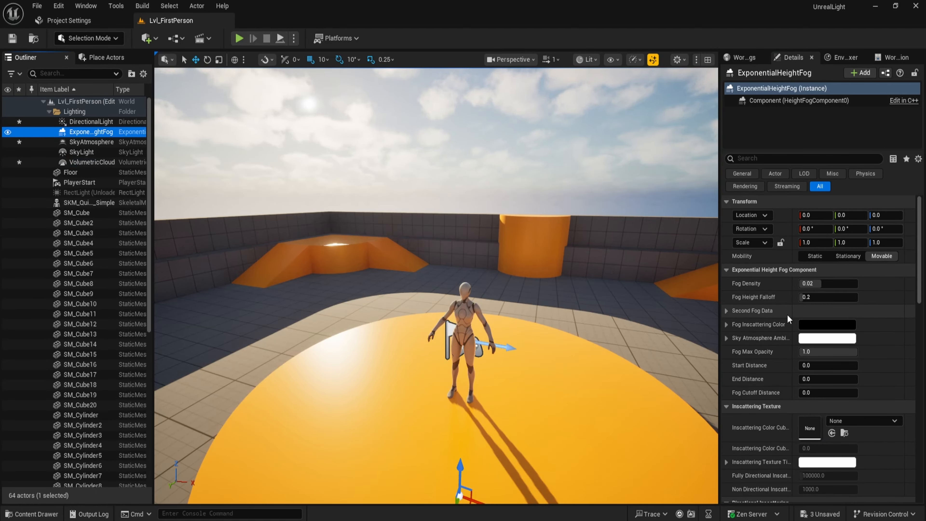
{"action": "left_click_drag", "start_coordinate": [815, 283], "coordinate": [835, 297]}
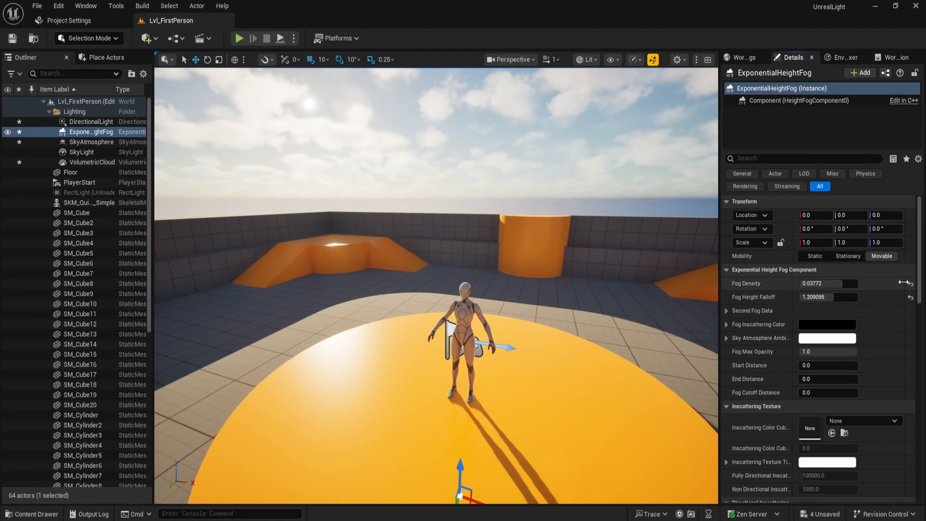
{"action": "scroll", "coordinate": [894, 281], "scroll_direction": "down", "scroll_amount": 7}
{"action": "scroll", "coordinate": [879, 242], "scroll_direction": "up", "scroll_amount": 7}
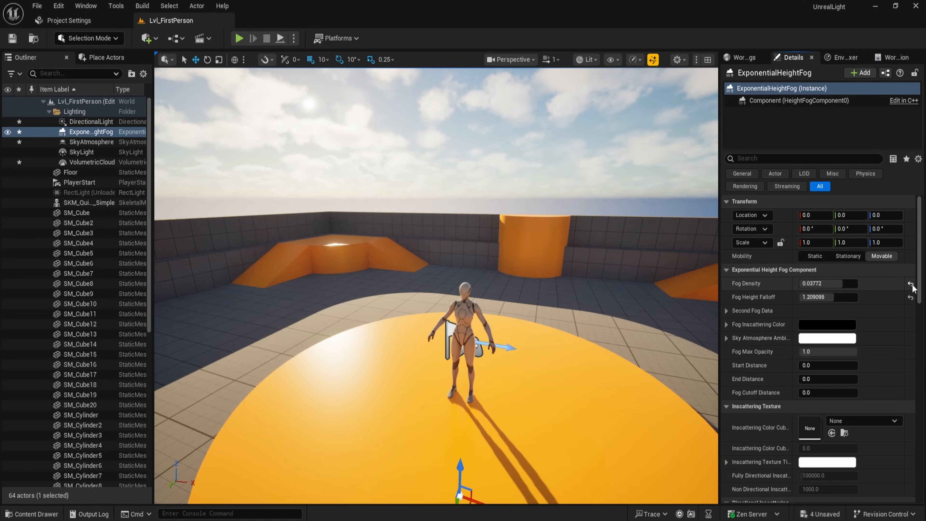
Reset the height fog's fog density and height falloff to their defaults.
{"action": "left_click", "coordinate": [911, 283]}
{"action": "left_click", "coordinate": [912, 297]}
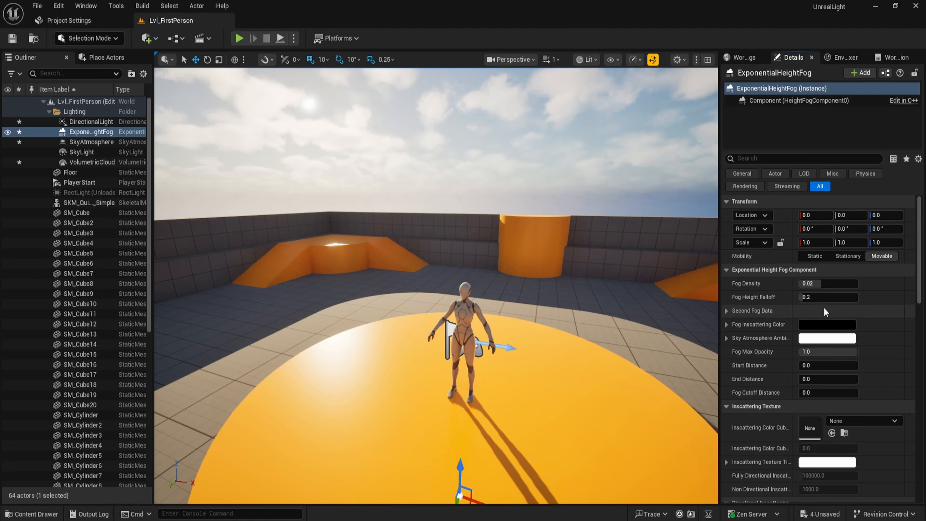
Try a fog start distance of 5000 on the height fog, then reset it to default.
{"action": "left_click", "coordinate": [815, 324]}
{"action": "left_click", "coordinate": [775, 462]}
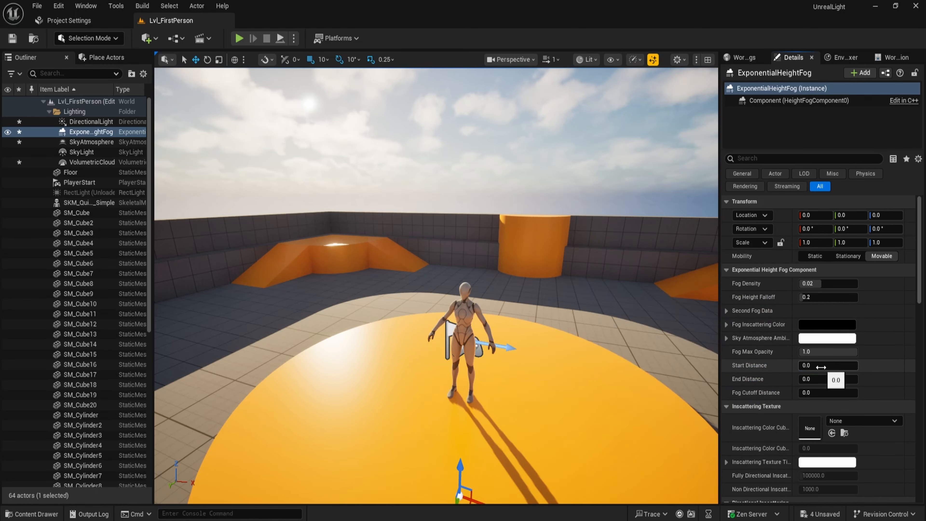
{"action": "left_click_drag", "start_coordinate": [815, 369], "coordinate": [902, 396]}
{"action": "left_click", "coordinate": [910, 393]}
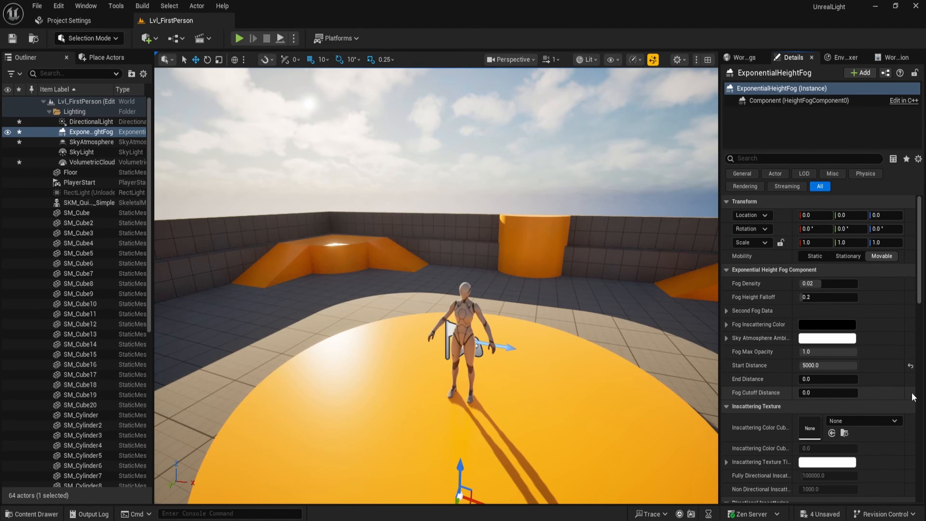
{"action": "left_click", "coordinate": [911, 365]}
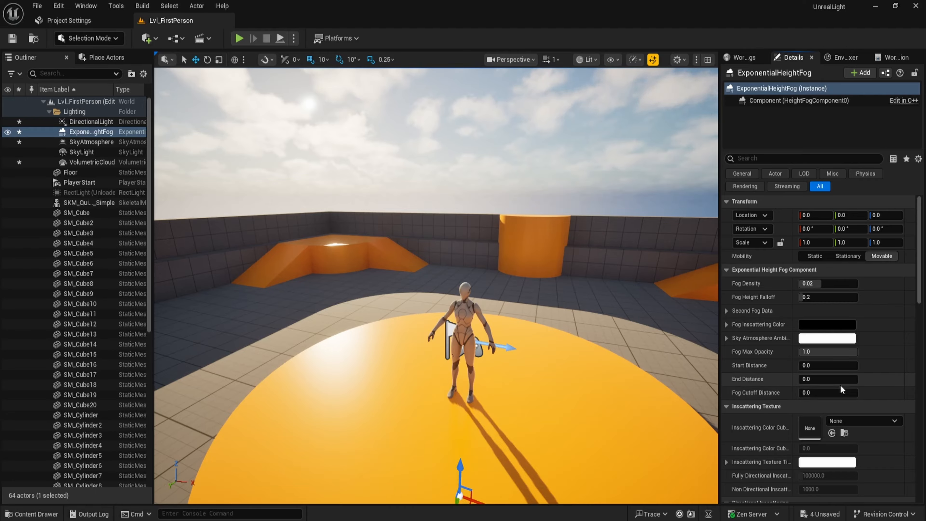
Enable volumetric fog on the exponential height fog.
{"action": "scroll", "coordinate": [841, 384], "scroll_direction": "down", "scroll_amount": 1}
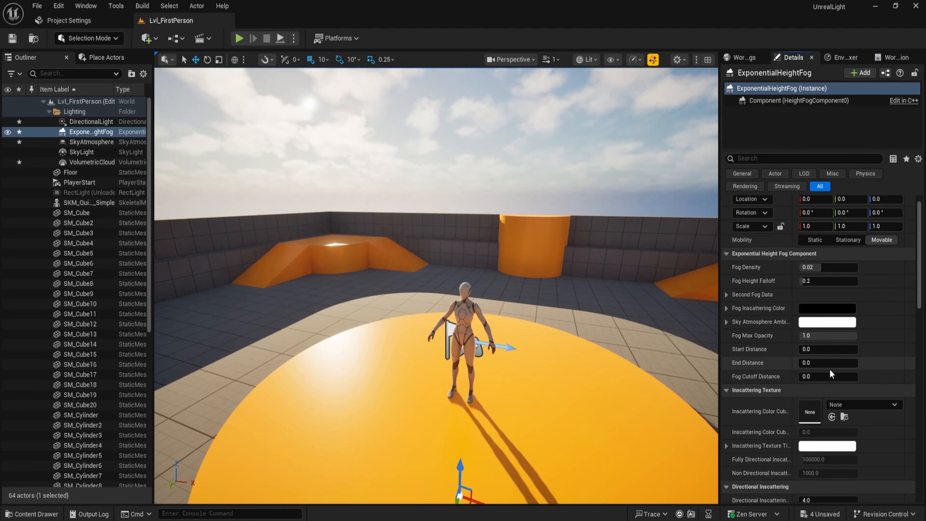
{"action": "scroll", "coordinate": [830, 369], "scroll_direction": "down", "scroll_amount": 5}
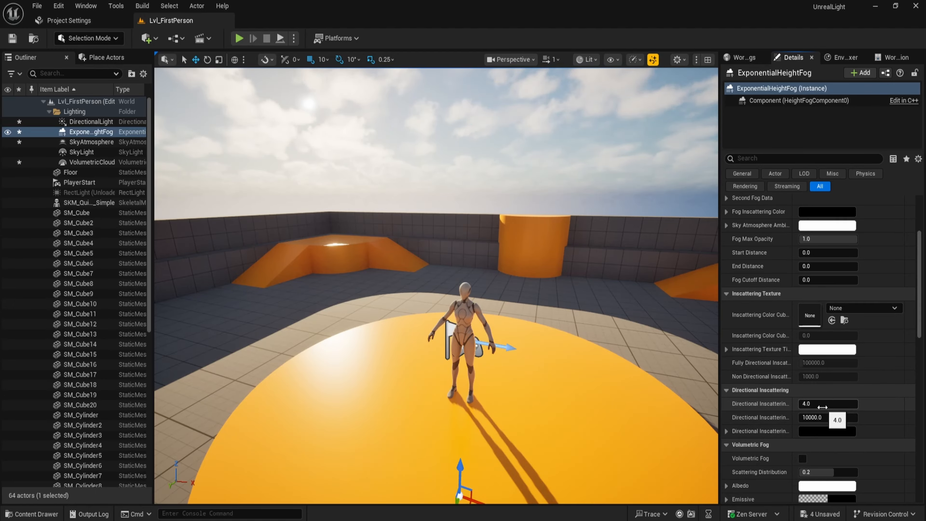
{"action": "scroll", "coordinate": [823, 408], "scroll_direction": "down", "scroll_amount": 3}
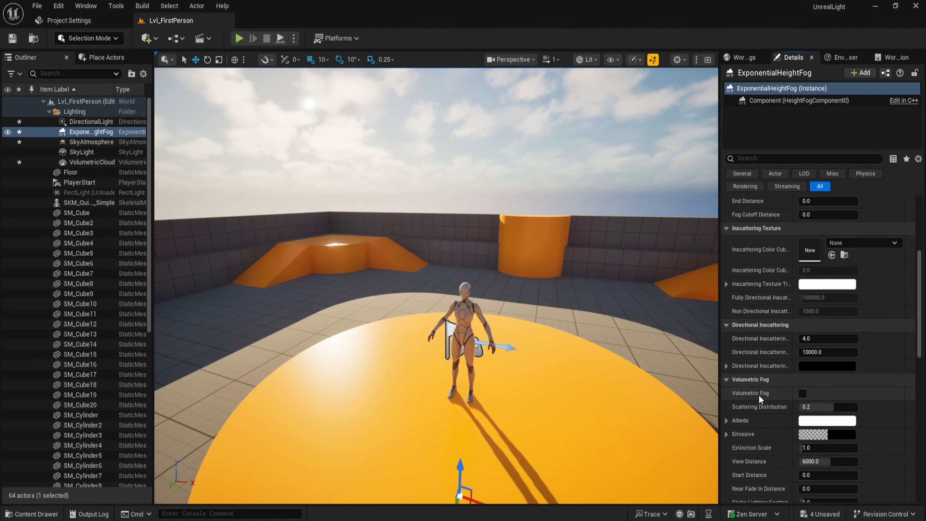
{"action": "left_click", "coordinate": [802, 395]}
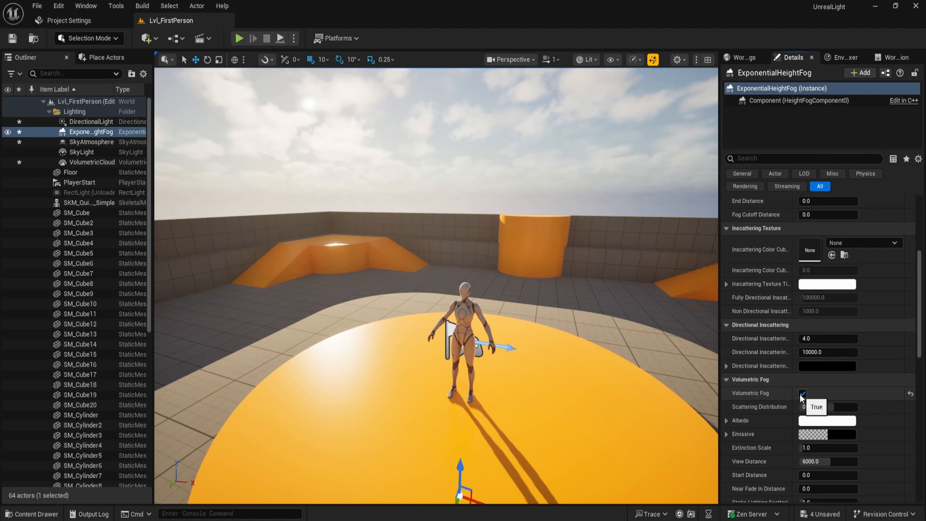
Try a higher volumetric fog scattering distribution, then reset it to default.
{"action": "scroll", "coordinate": [790, 393], "scroll_direction": "down", "scroll_amount": 1}
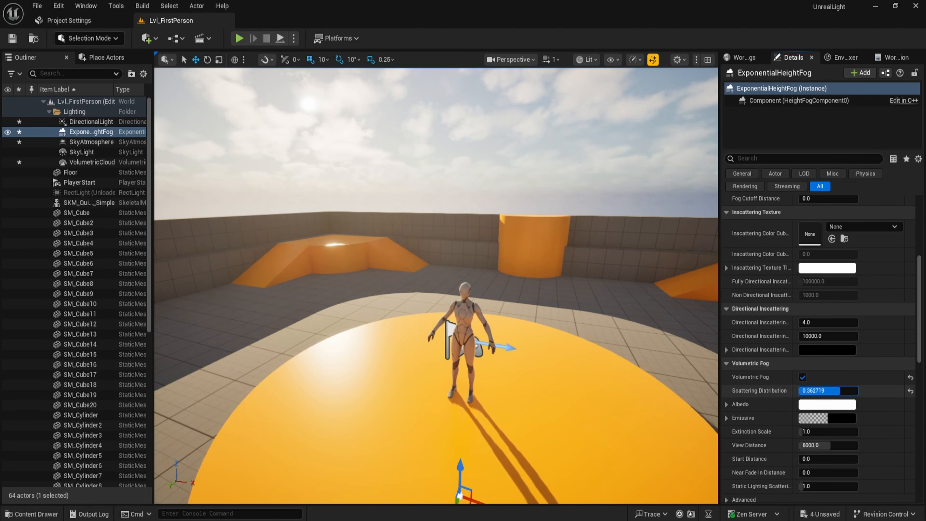
{"action": "left_click_drag", "start_coordinate": [840, 390], "coordinate": [841, 390]}
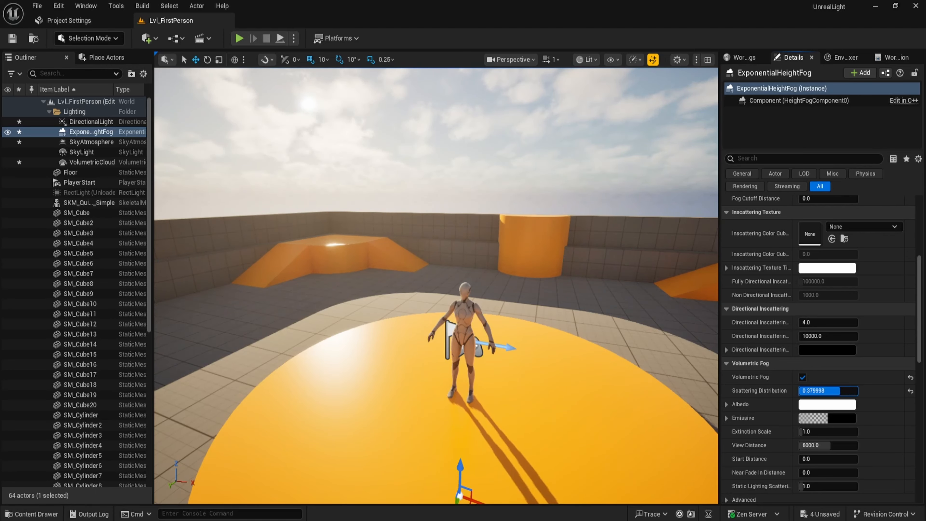
{"action": "left_click", "coordinate": [911, 393]}
Try setting the volumetric fog view distance to 4096.
{"action": "scroll", "coordinate": [771, 376], "scroll_direction": "down", "scroll_amount": 2}
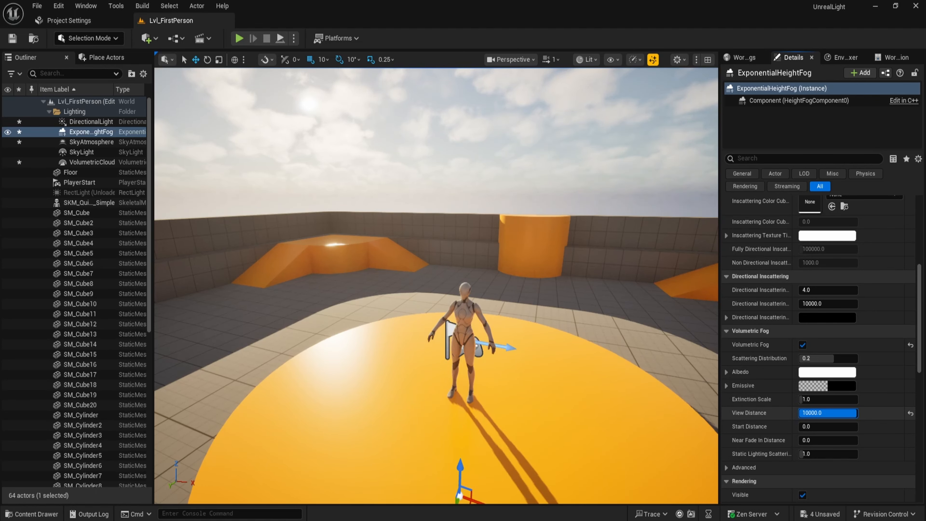
{"action": "type", "text": "4096"}
{"action": "key", "text": "Return"}
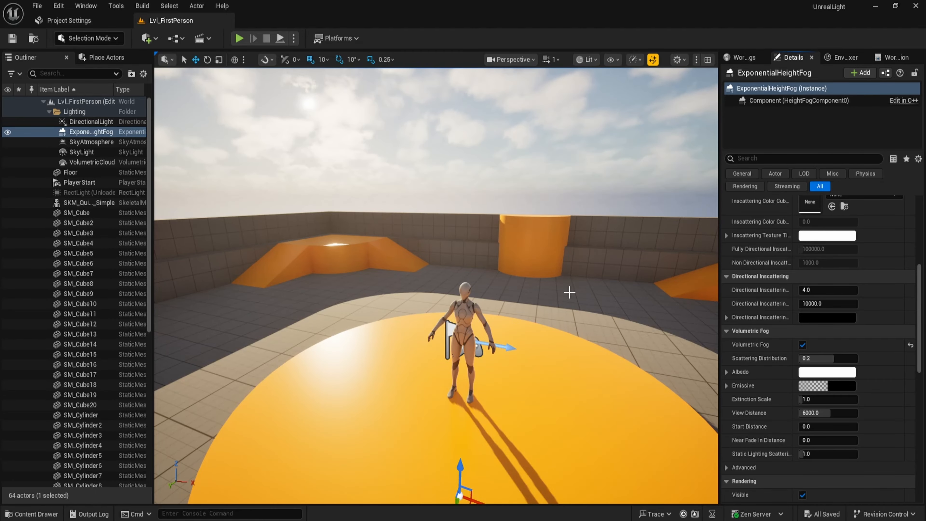
Rotate the sun across the sky to preview different times of day with the fog.
{"action": "key", "text": "ctrl+l"}
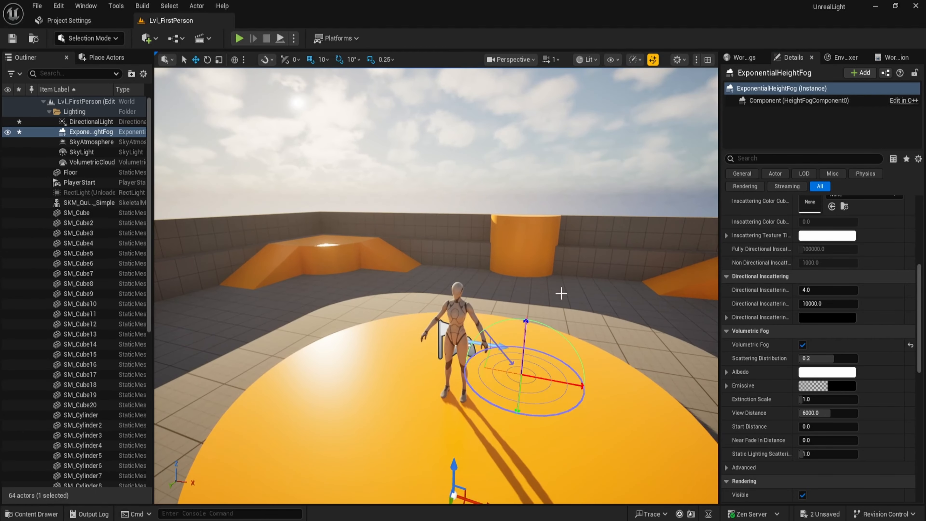
{"action": "key", "text": "ctrl+l"}
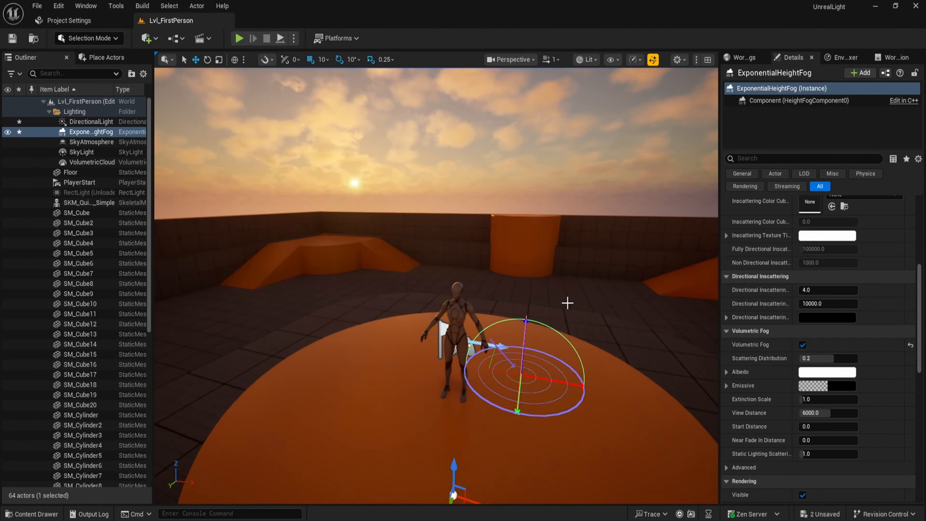
{"action": "key", "text": "ctrl+l"}
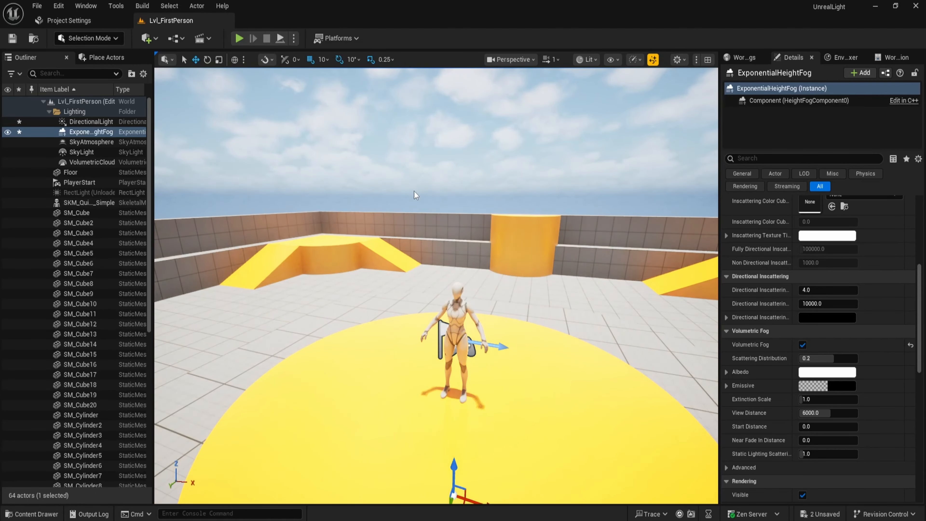
{"action": "key", "text": "ctrl+l"}
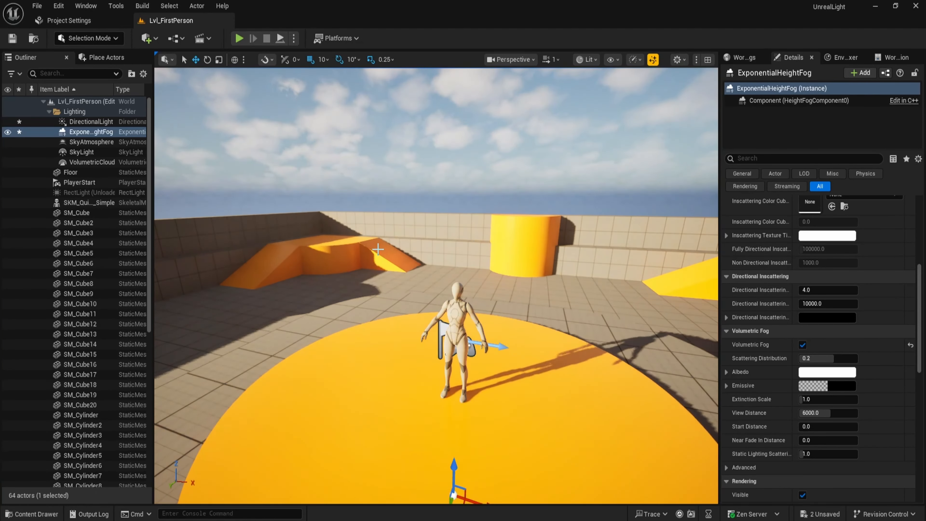
{"action": "key", "text": "ctrl+l"}
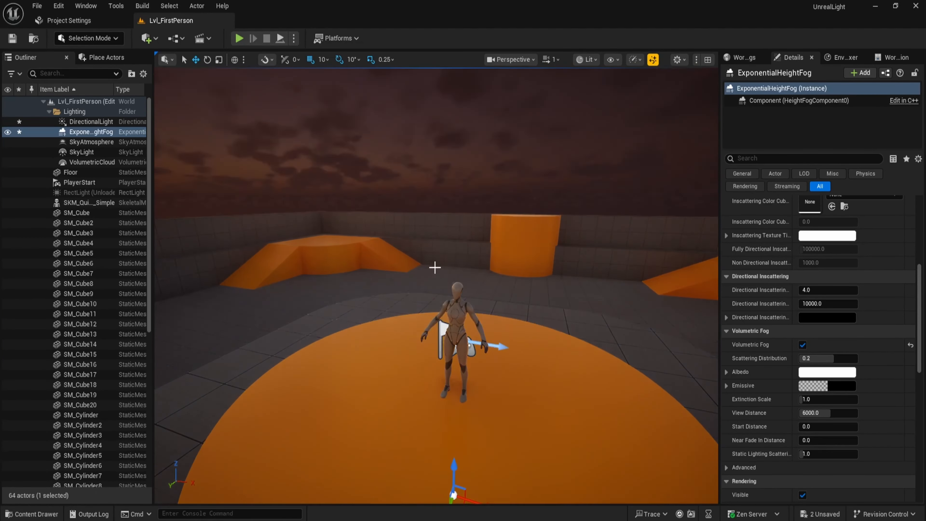
{"action": "key", "text": "ctrl+l"}
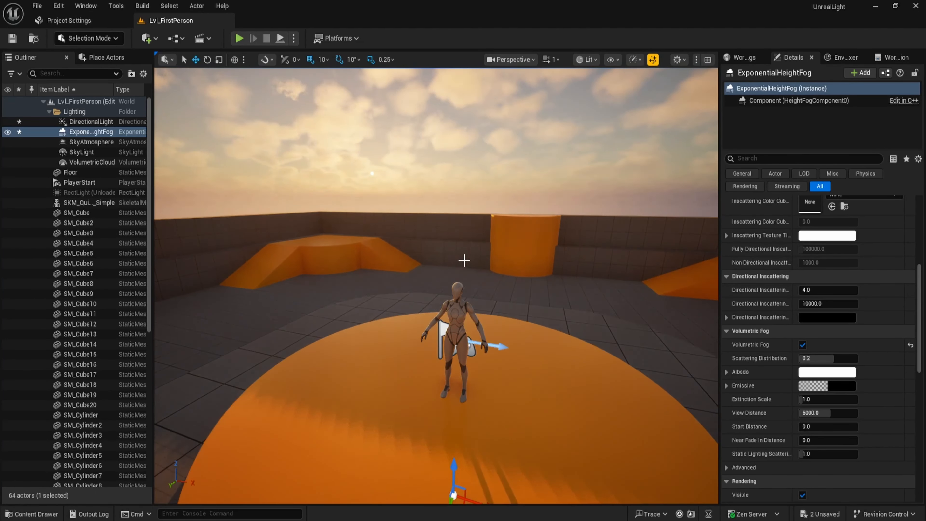
{"action": "key", "text": "ctrl+l"}
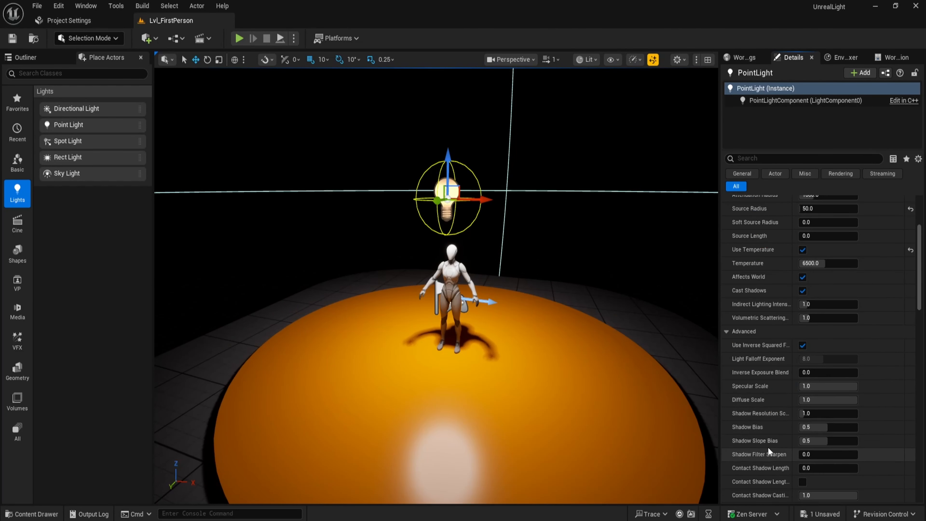
Delete the point light hanging above the mannequin.
{"action": "scroll", "coordinate": [817, 445], "scroll_direction": "down", "scroll_amount": 2}
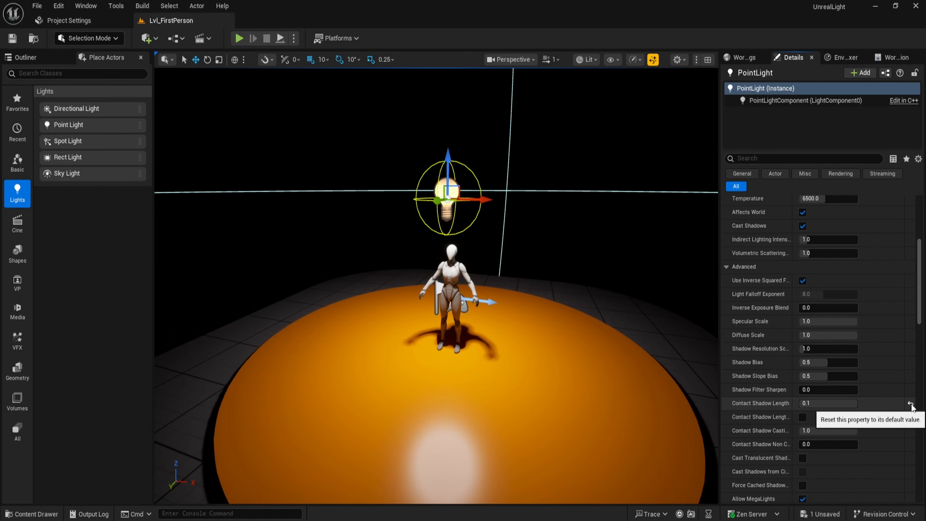
{"action": "left_click", "coordinate": [910, 404]}
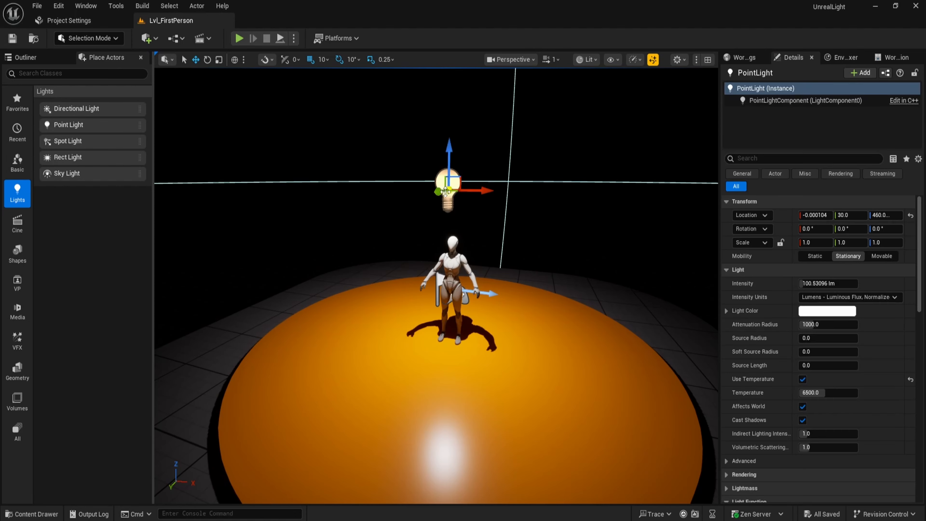
{"action": "key", "text": "Delete"}
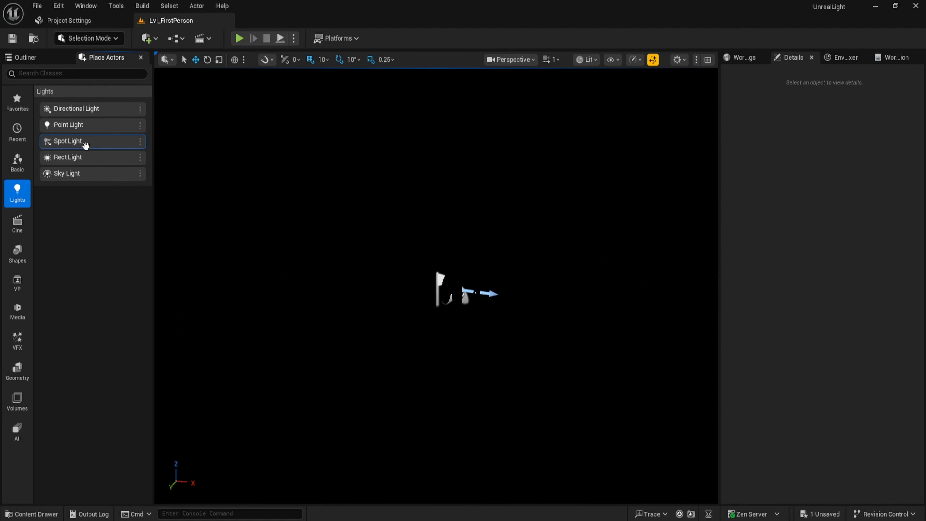
Place a spot light above the mannequin, raising it to about 580 units height.
{"action": "left_click_drag", "start_coordinate": [85, 144], "coordinate": [449, 256]}
{"action": "left_click_drag", "start_coordinate": [455, 113], "coordinate": [455, 73]}
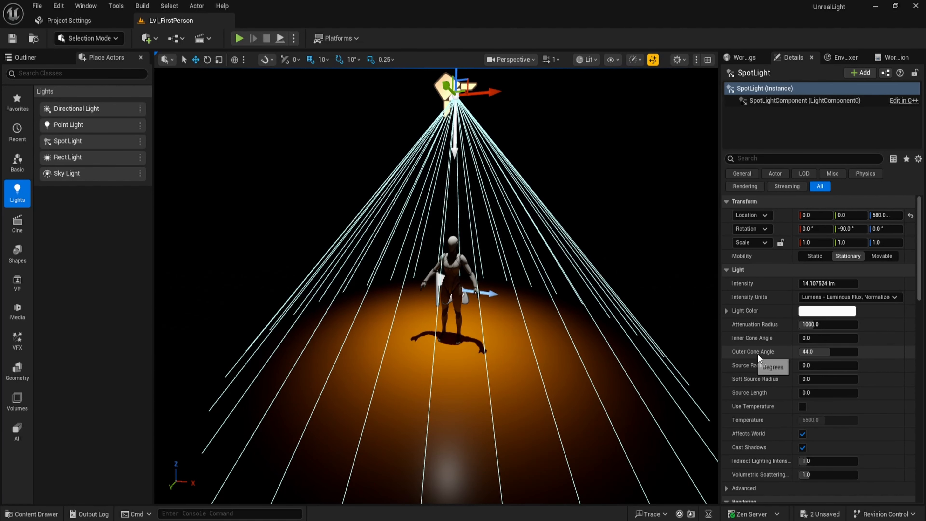
{"action": "left_click_drag", "start_coordinate": [813, 352], "coordinate": [790, 351]}
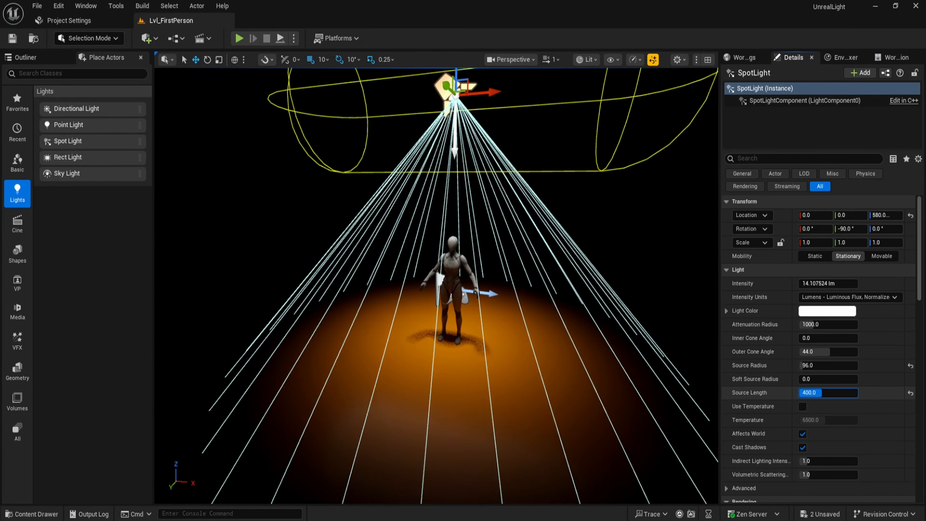
Toggle the spot light's cast shadows option and reset its intensity to default.
{"action": "left_click", "coordinate": [802, 433]}
{"action": "left_click", "coordinate": [802, 434]}
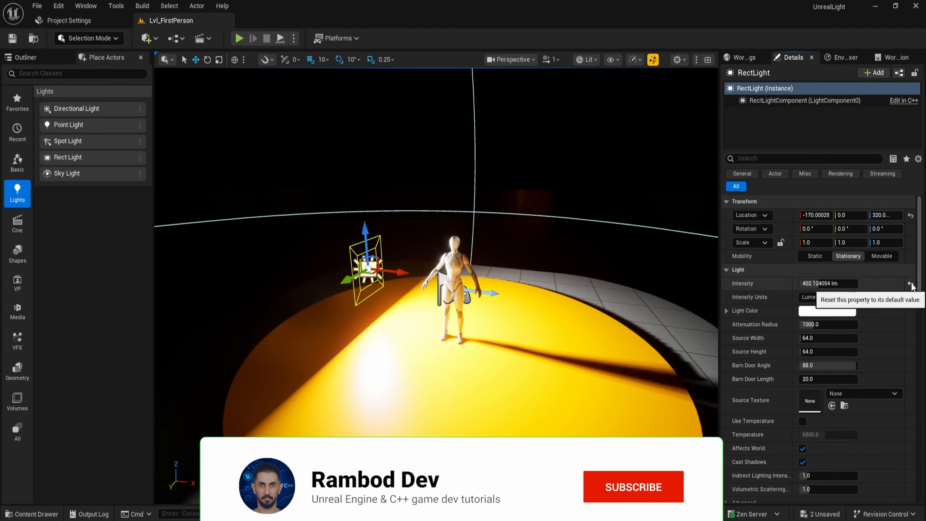
{"action": "left_click", "coordinate": [910, 283]}
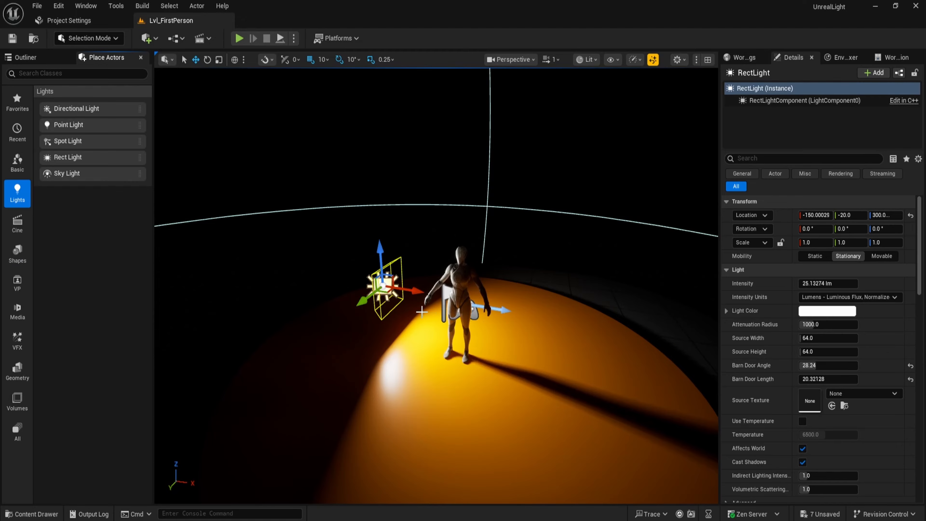
Open the Env. Light Mixer panel and adjust the sun direction in the viewport.
{"action": "left_click", "coordinate": [85, 5]}
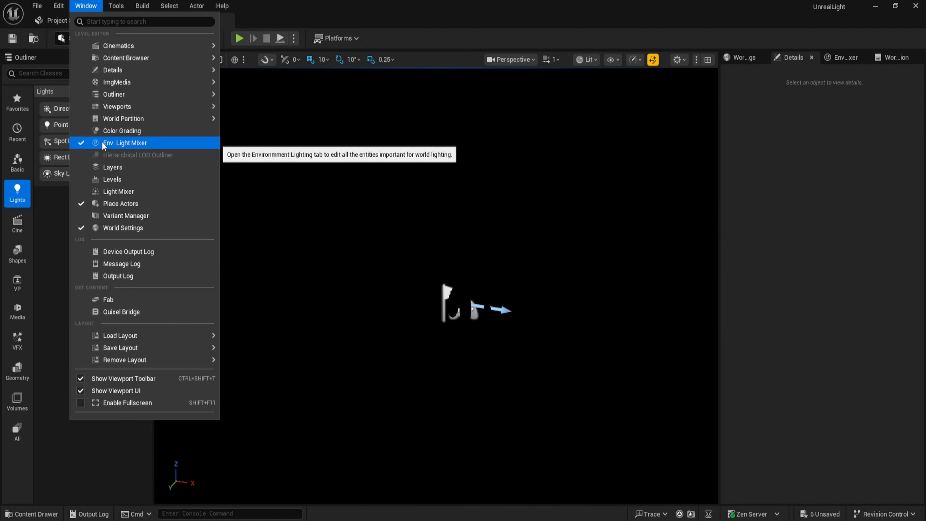
{"action": "left_click", "coordinate": [149, 140]}
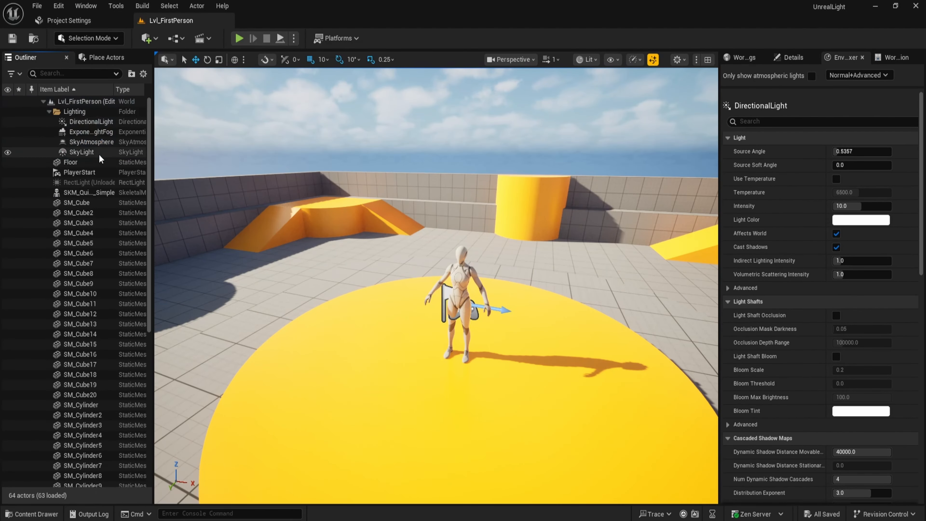
{"action": "right_click_drag", "start_coordinate": [528, 367], "coordinate": [524, 374]}
{"action": "key", "text": "ctrl+l"}
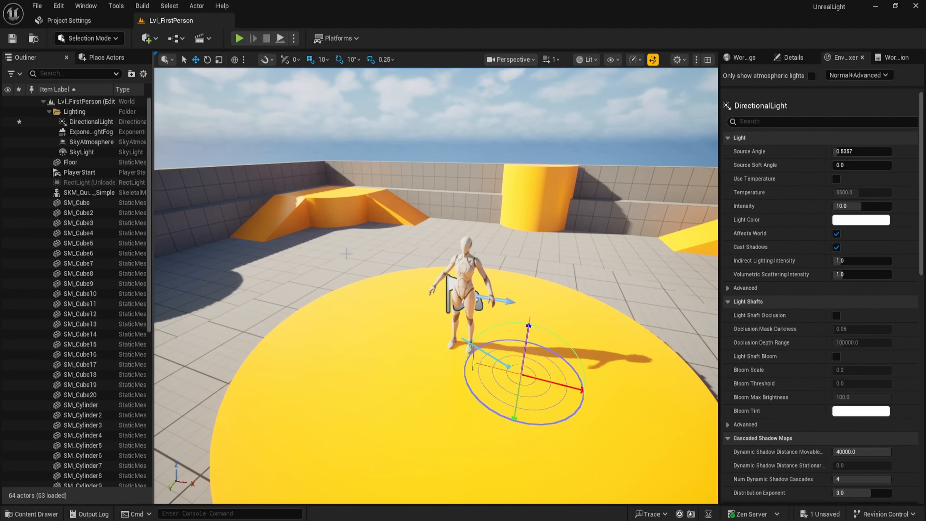